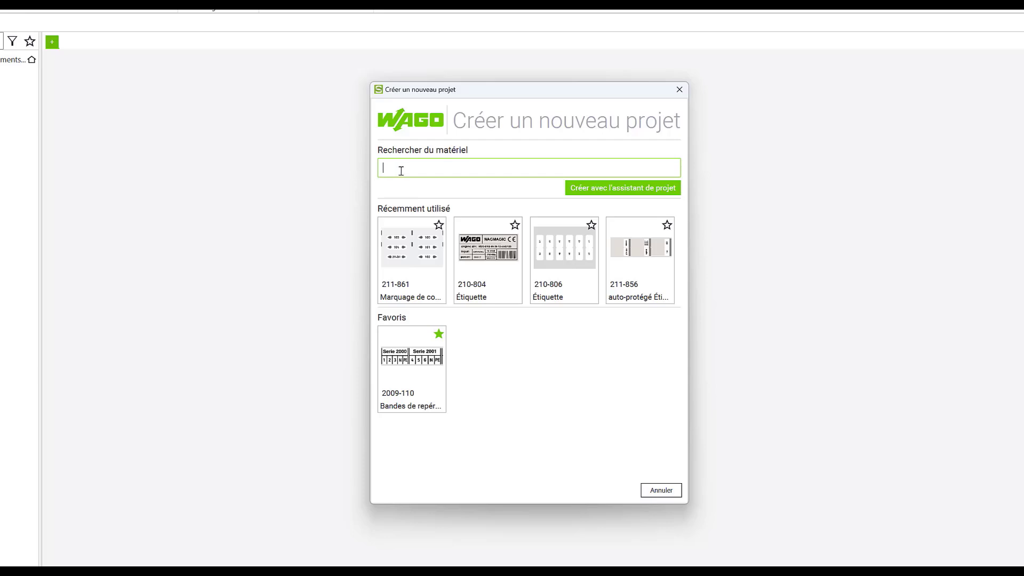
Find material 2009-115, mark it as a favourite, and create a new project with it.
text(2009)
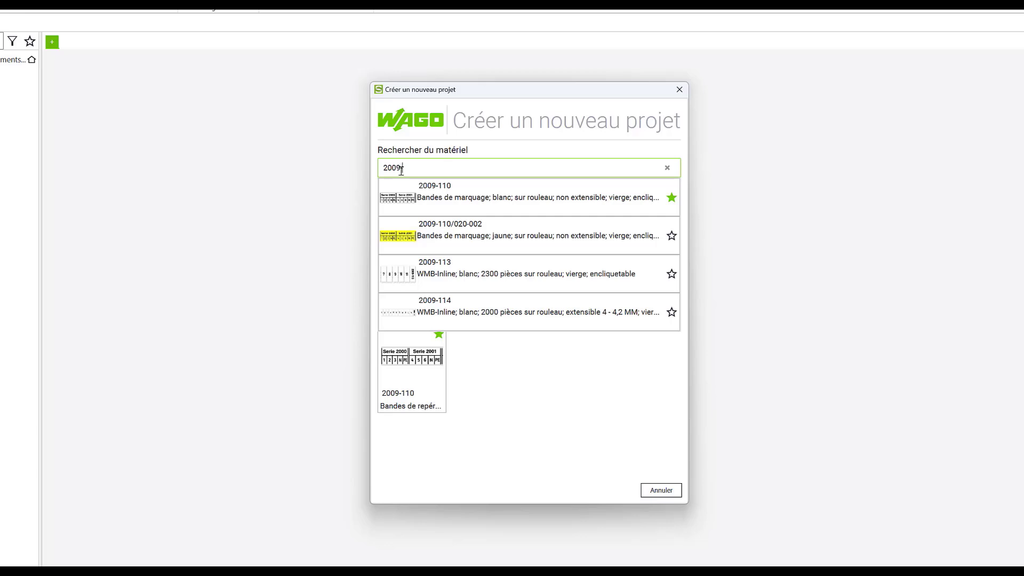
text(-115)
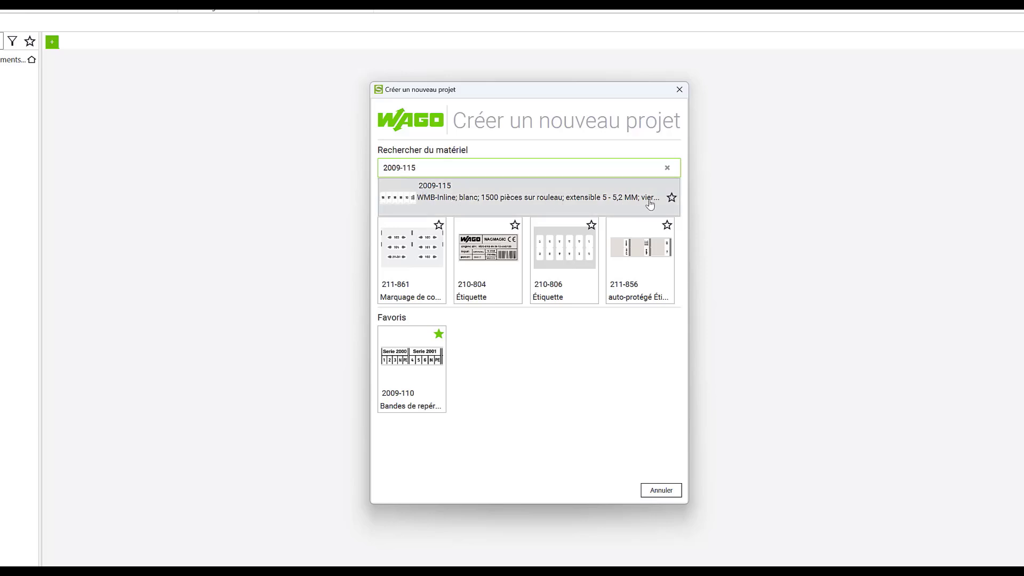
click(671, 198)
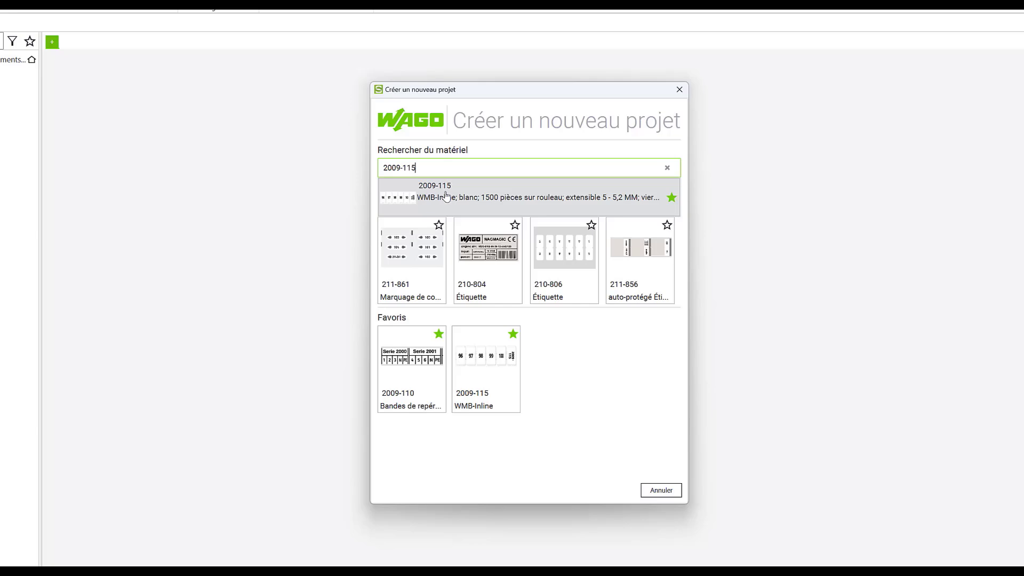
click(446, 196)
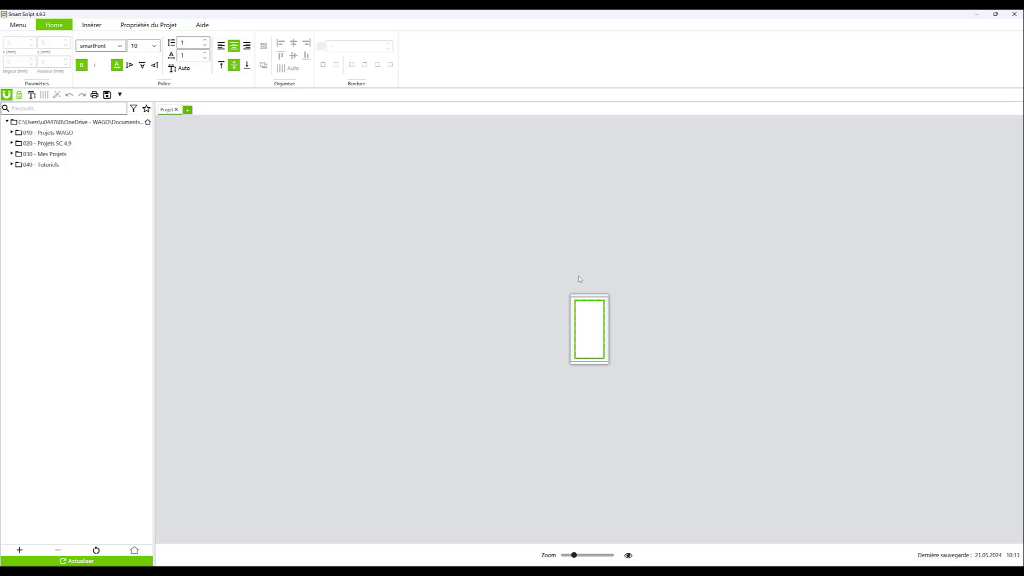
Add a second blank marker after the existing one on the strip.
click(685, 347)
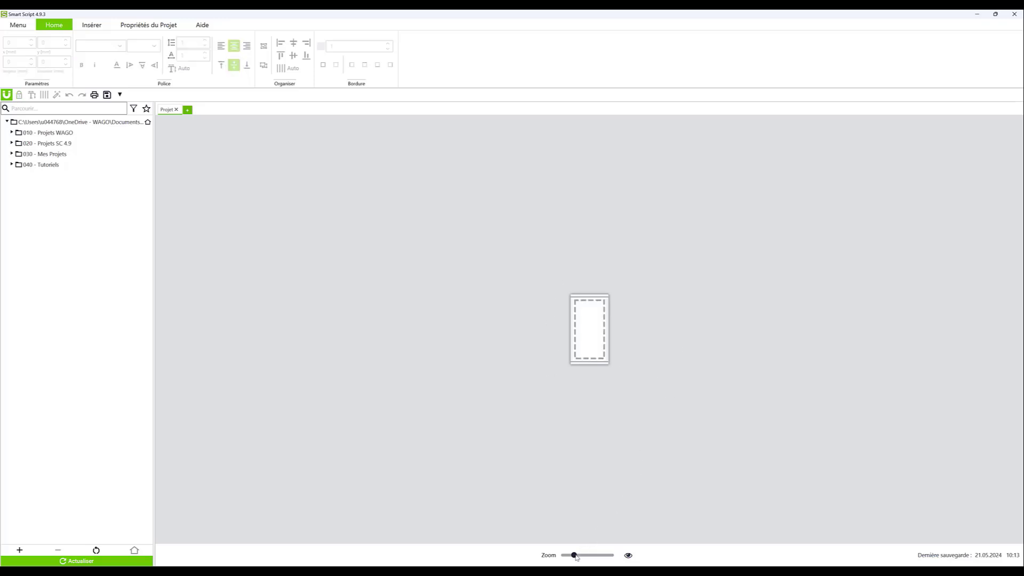
drag(576, 558, 595, 558)
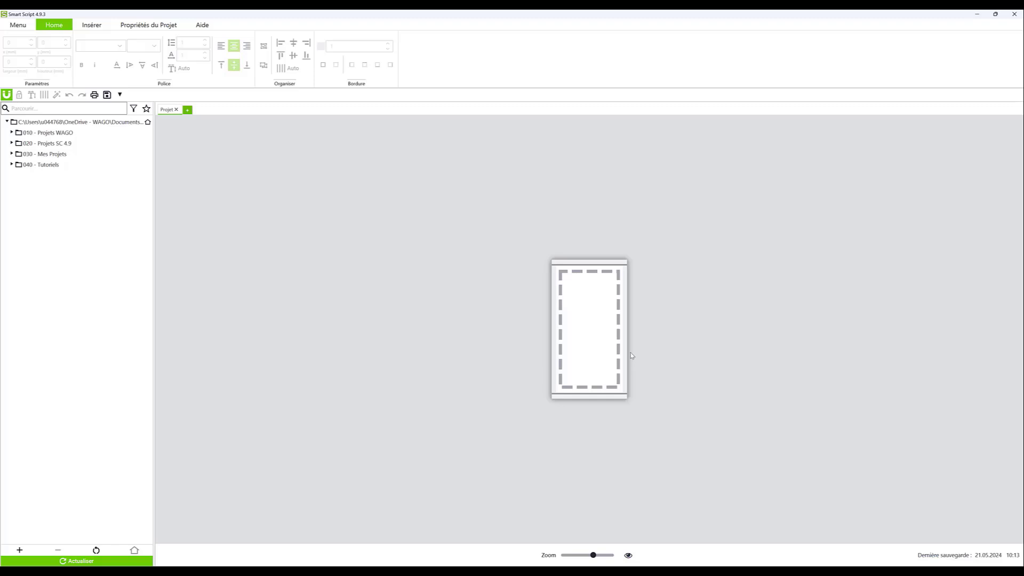
click(623, 265)
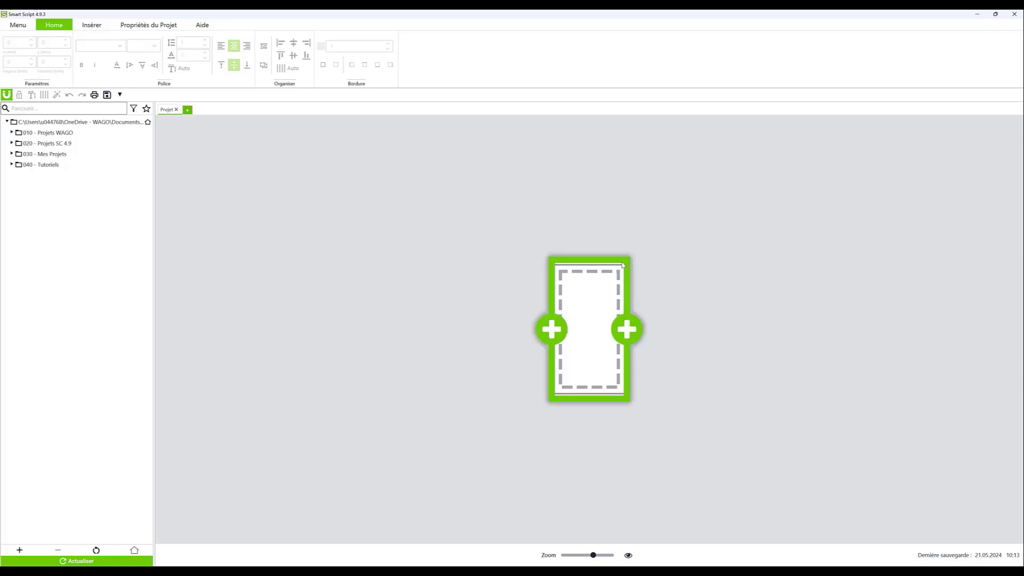
click(584, 312)
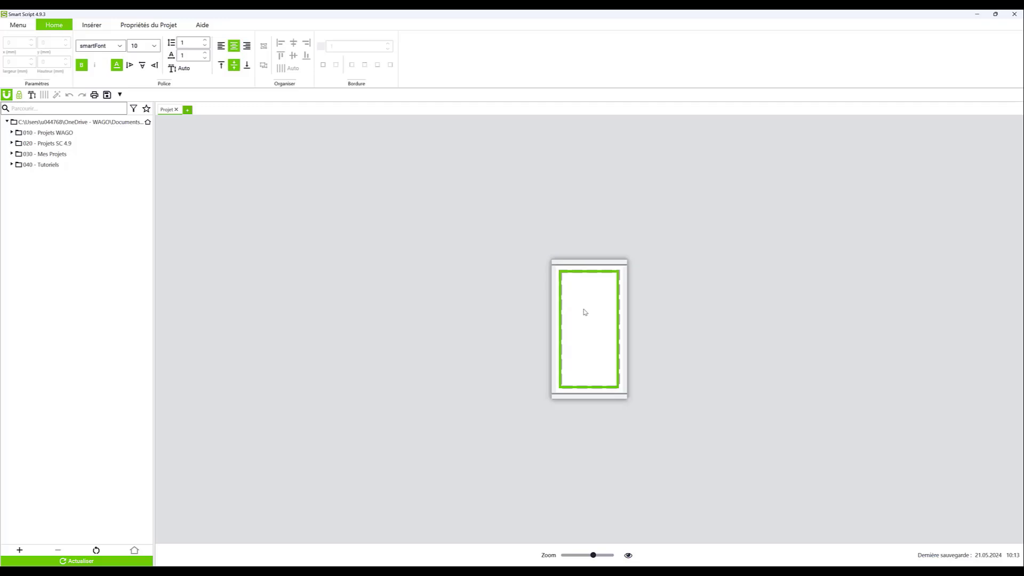
click(601, 264)
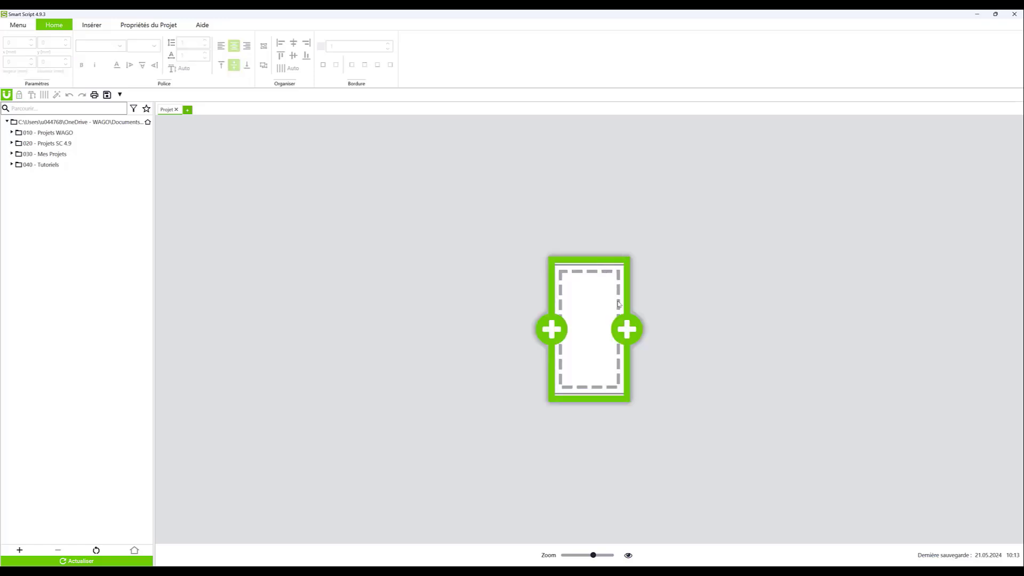
click(627, 331)
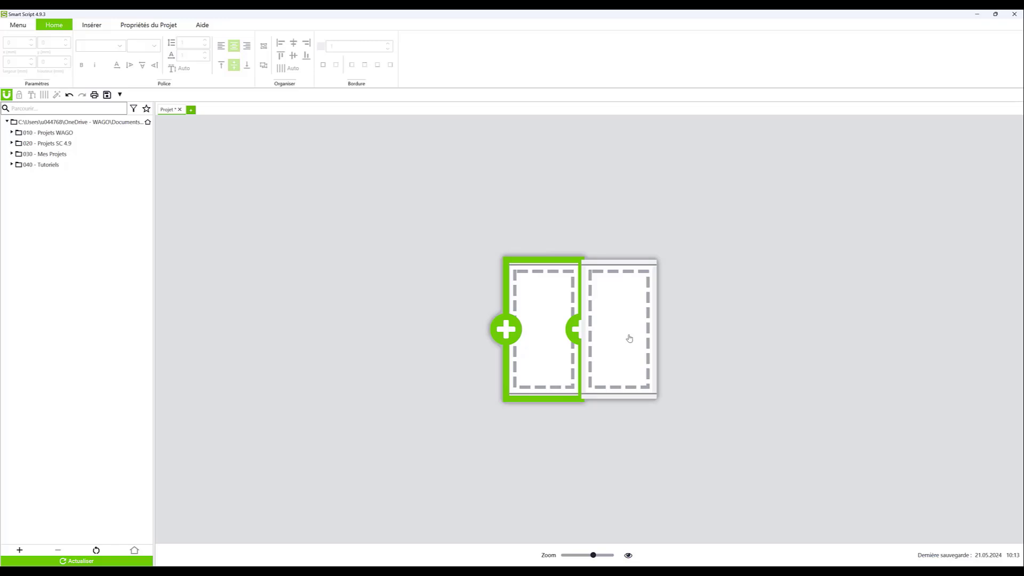
Extend the strip to seven markers by adding several at once after the last marker.
click(635, 266)
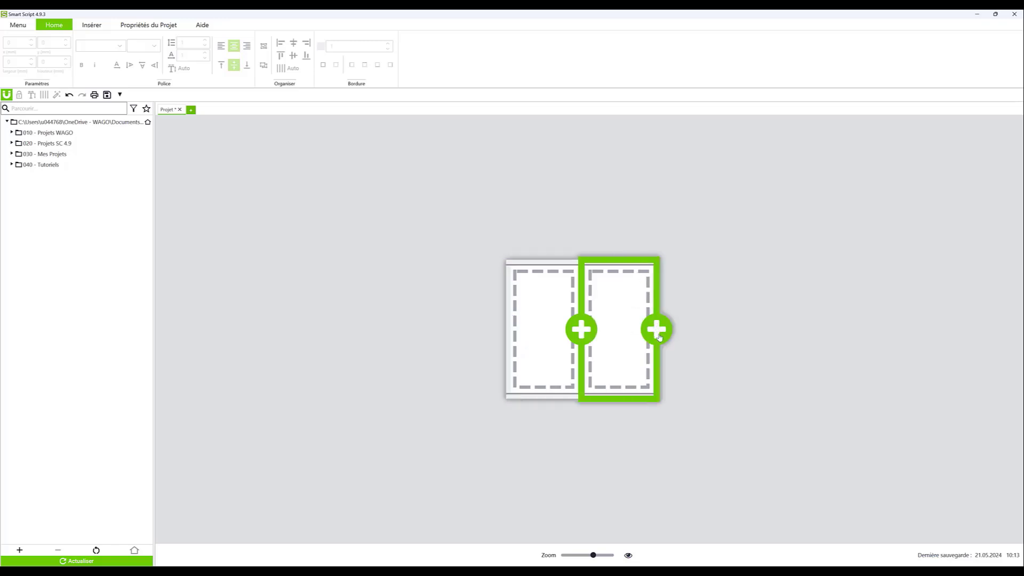
mouse_move(659, 337)
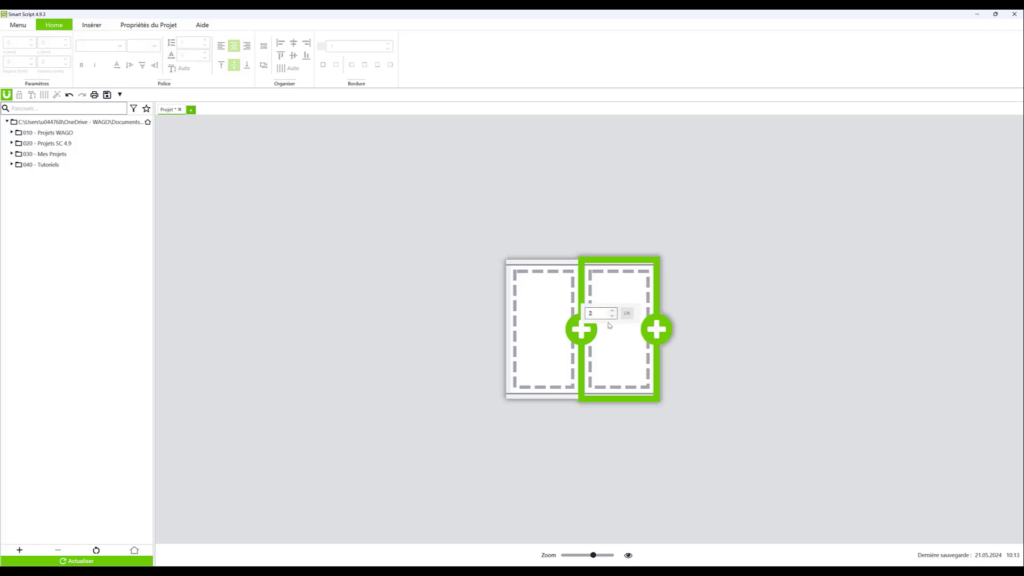
drag(599, 314, 582, 313)
click(628, 318)
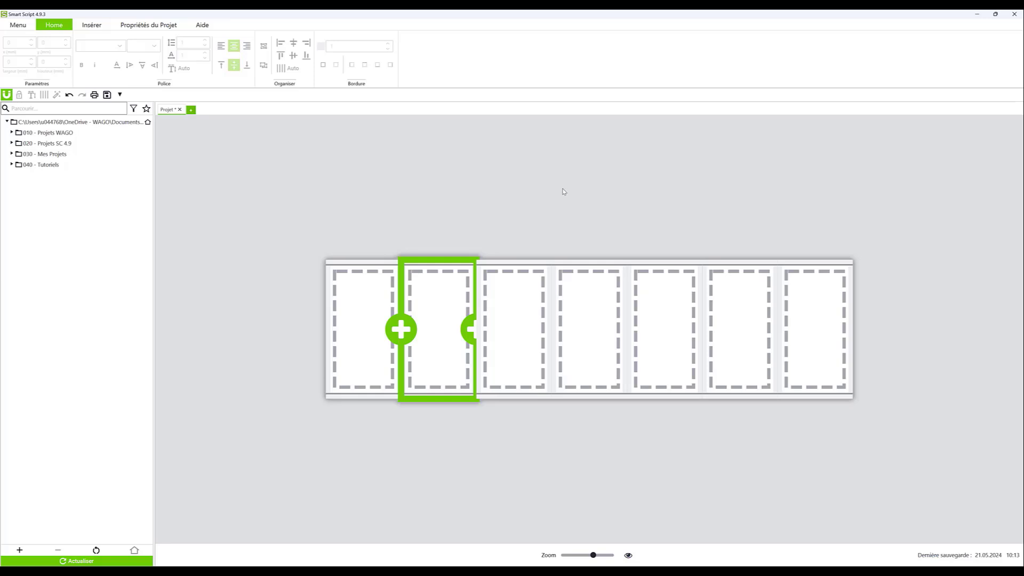
Label the first marker X1 and rotate its text 90° counter-clockwise.
click(373, 311)
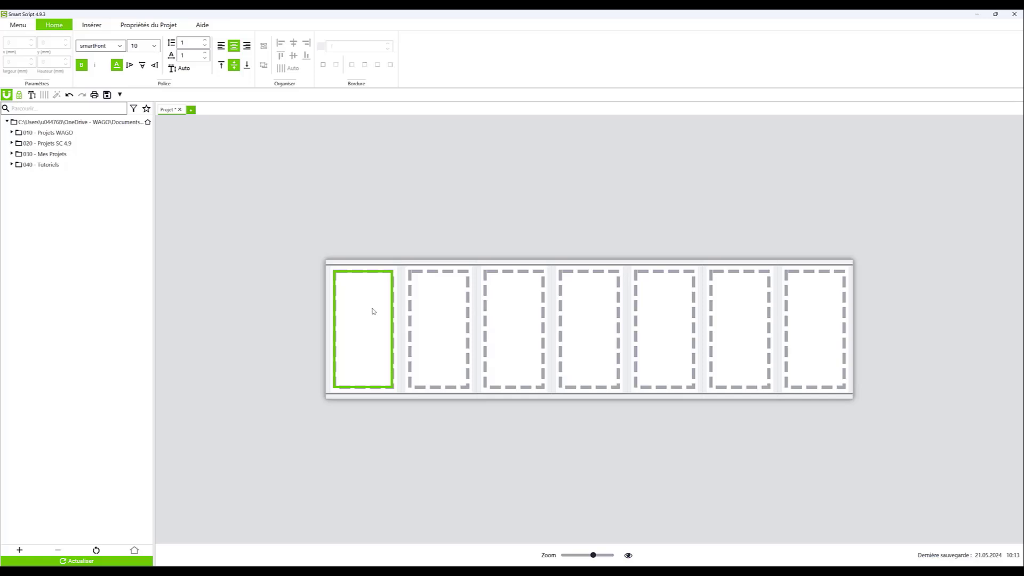
text(X1)
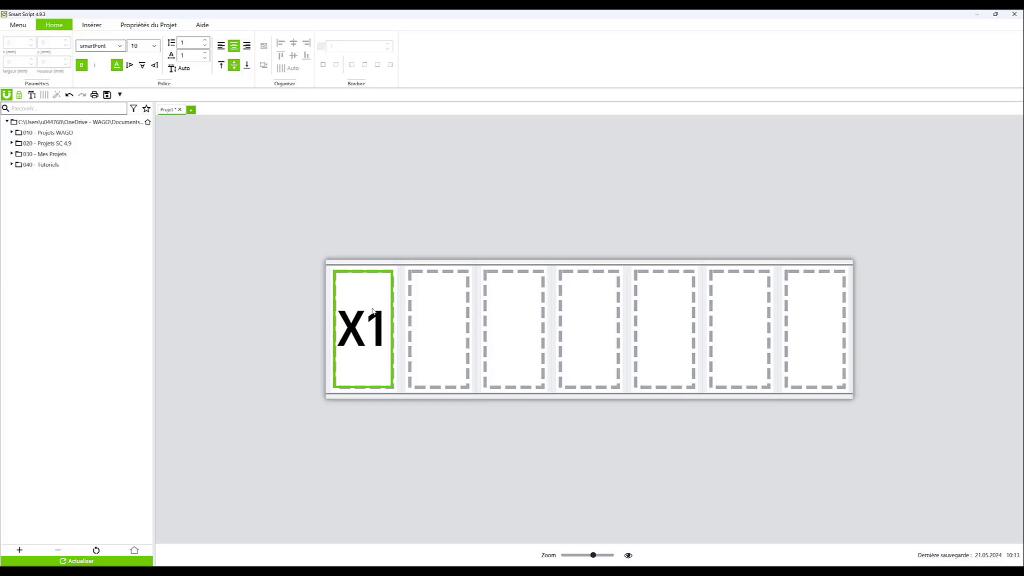
click(366, 197)
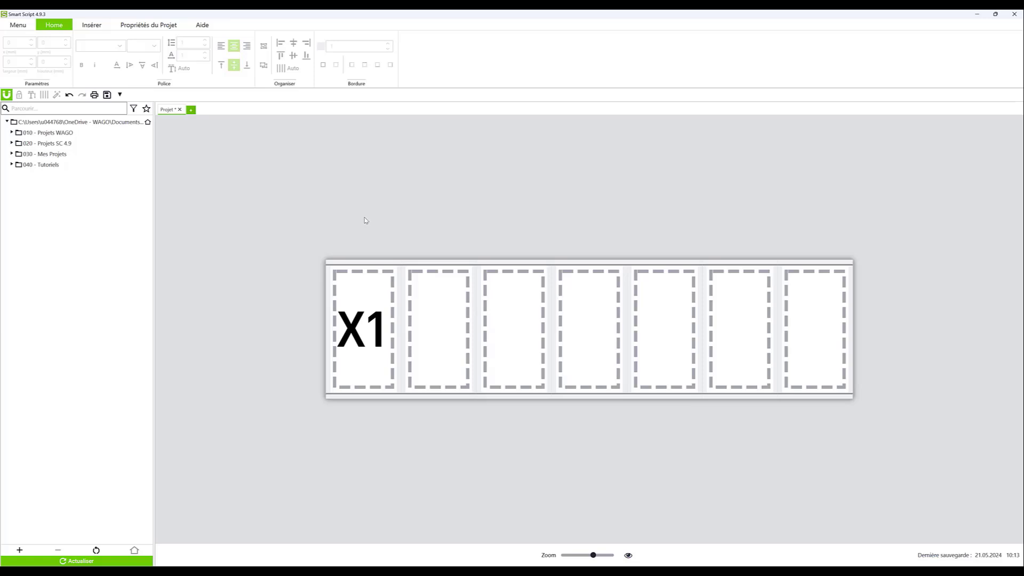
click(364, 298)
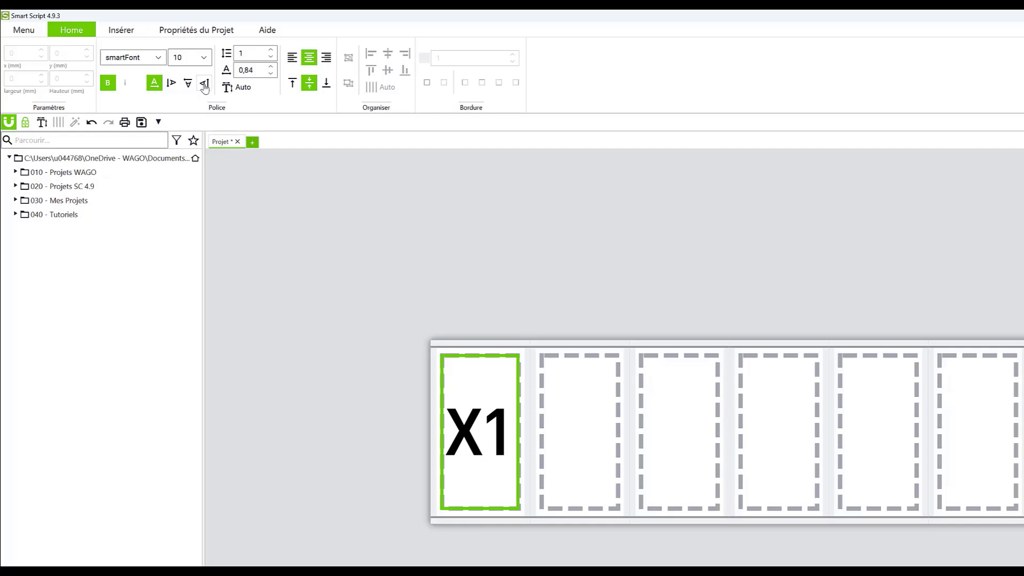
click(204, 85)
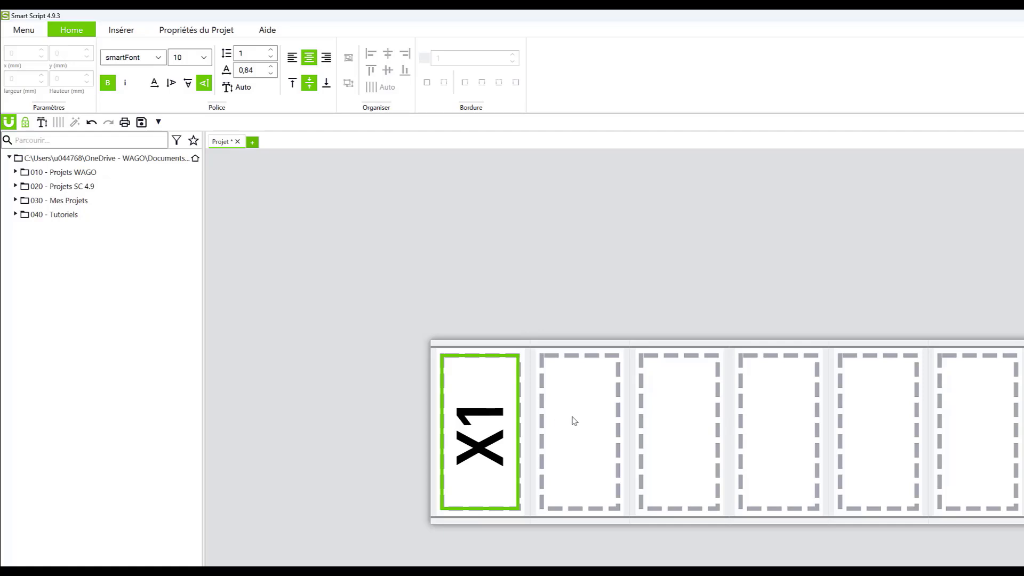
Label the second marker X2.
click(575, 421)
text(X2)
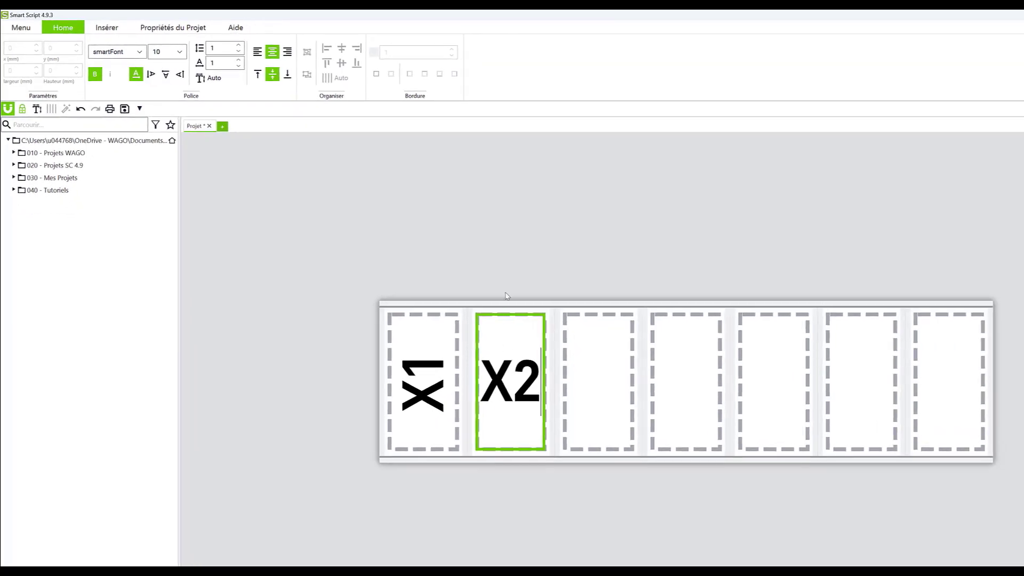
click(508, 275)
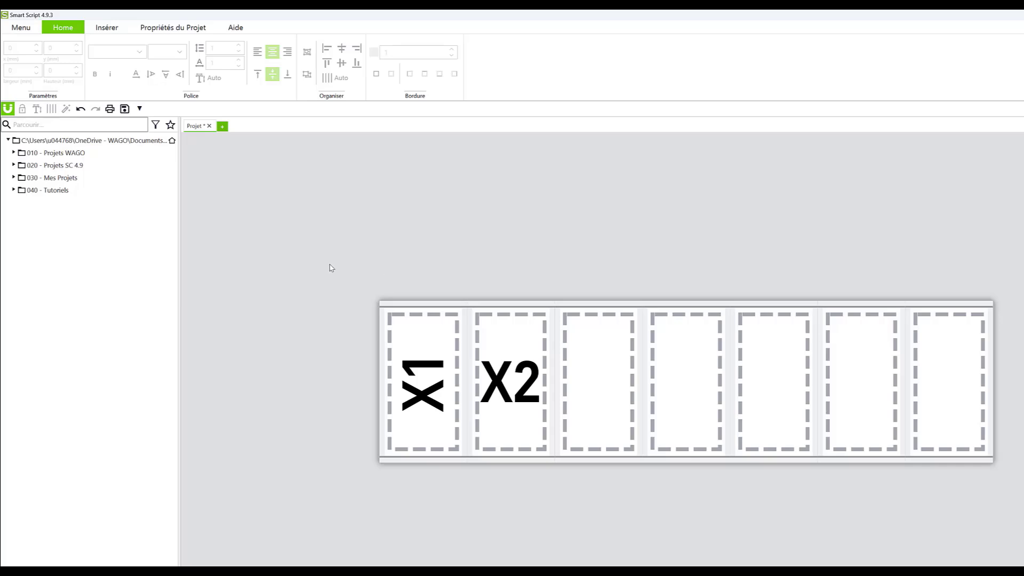
Rotate the text direction of all seven markers together to 90° counter-clockwise.
drag(329, 264, 898, 455)
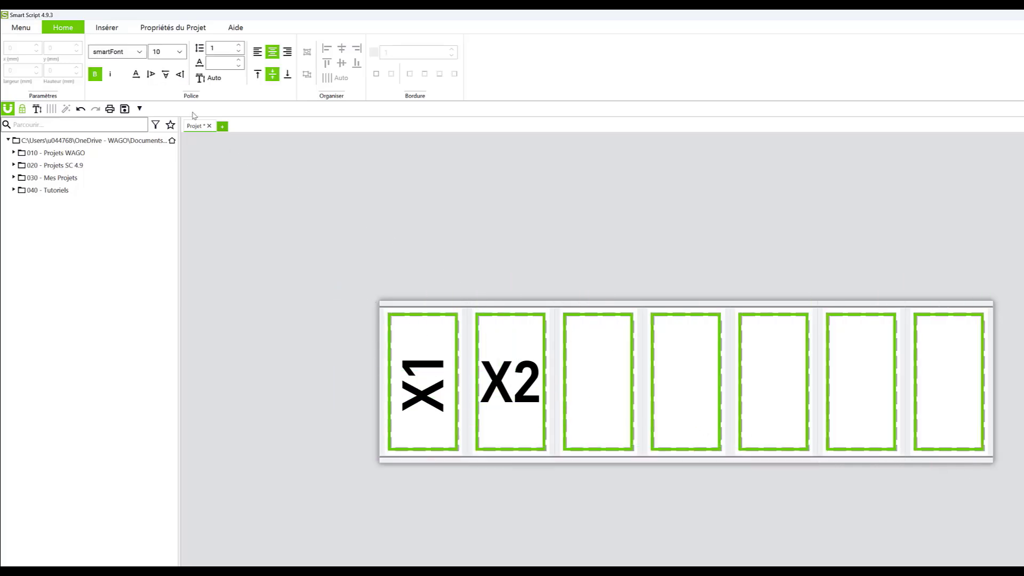
click(180, 75)
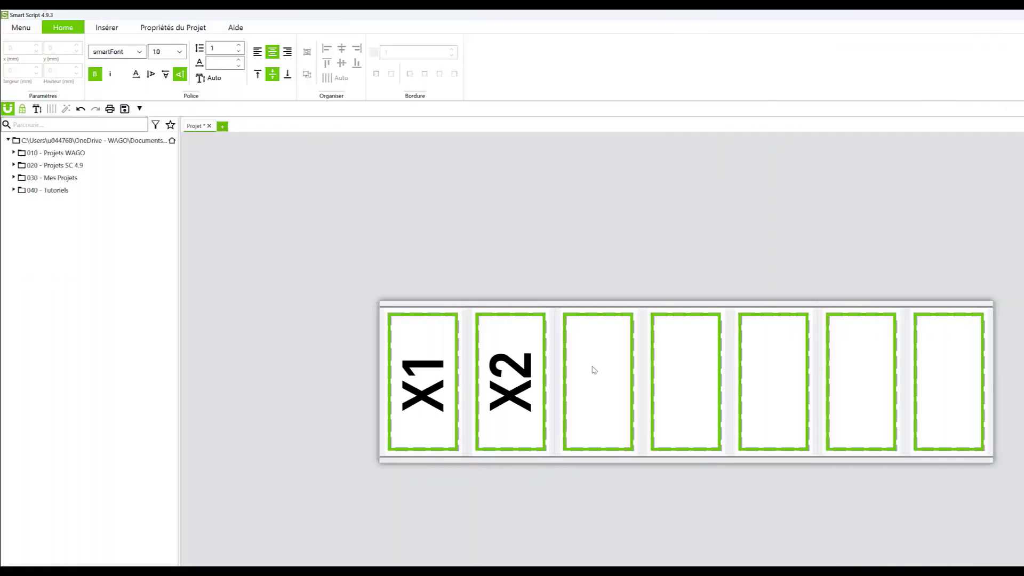
click(492, 259)
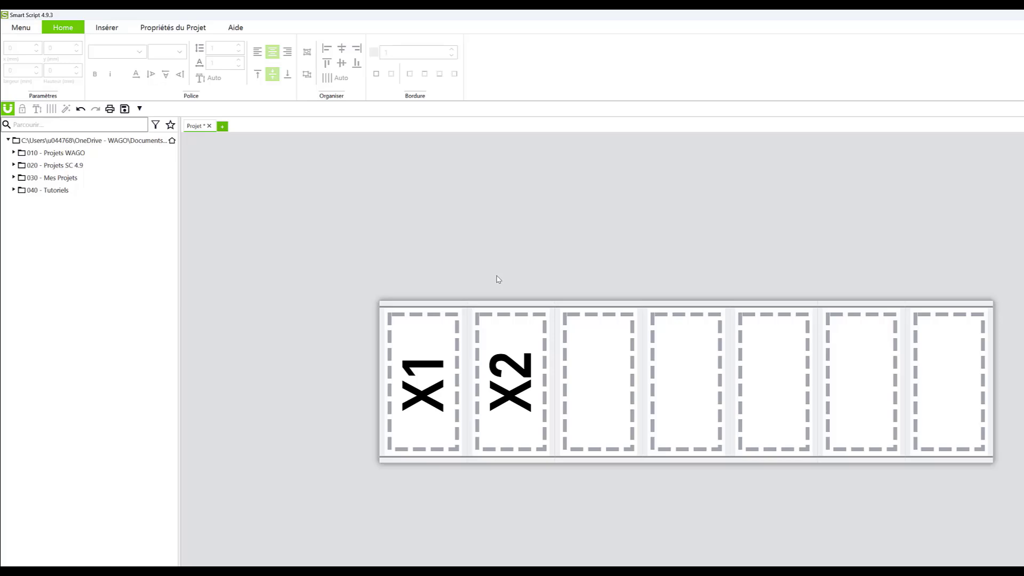
Set up numbering from 1 to 15 for all markers after X1 and turn on the direct preview.
drag(495, 267, 955, 498)
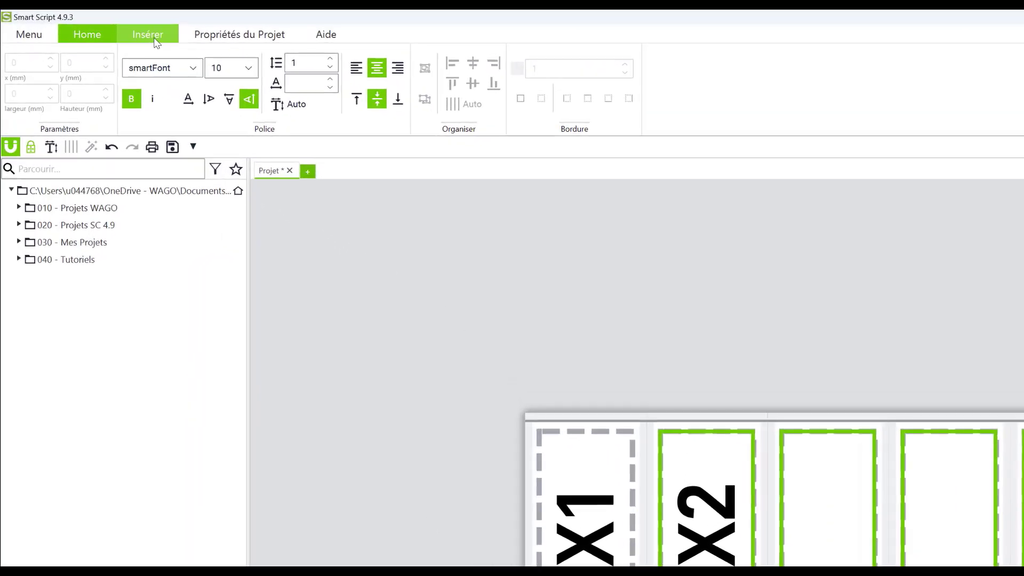
click(154, 39)
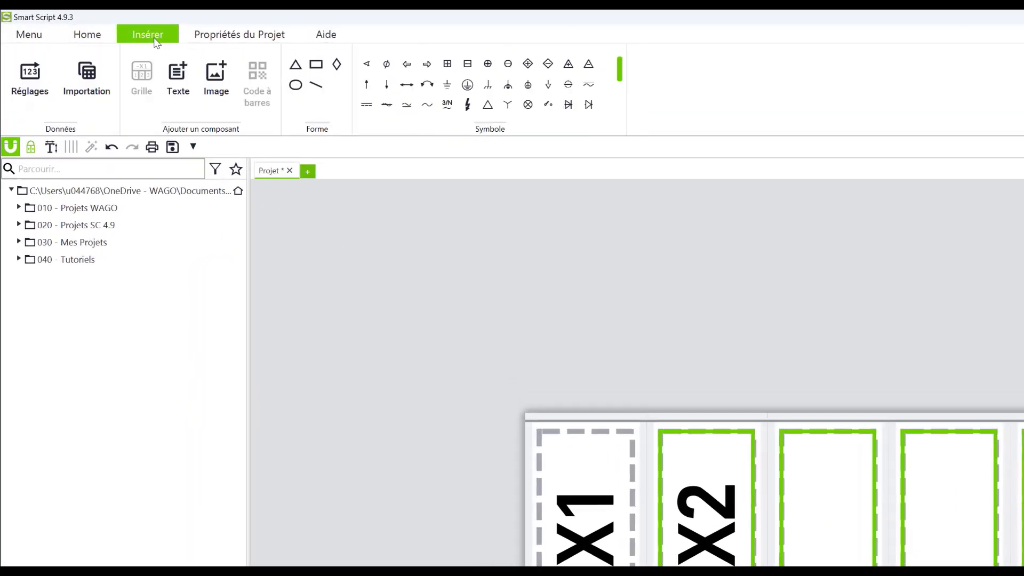
click(32, 77)
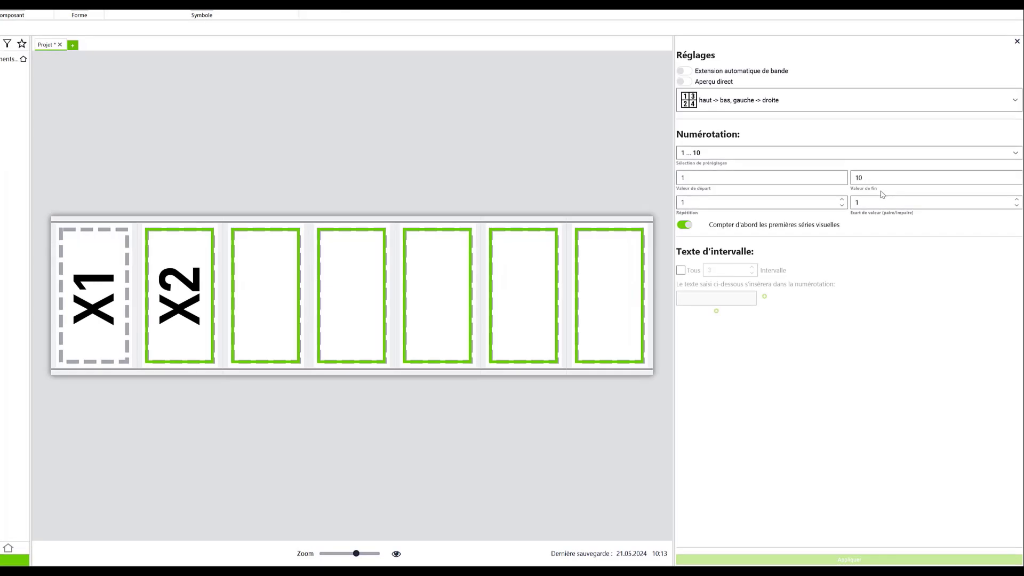
drag(694, 178, 674, 178)
drag(872, 179, 835, 177)
text(15)
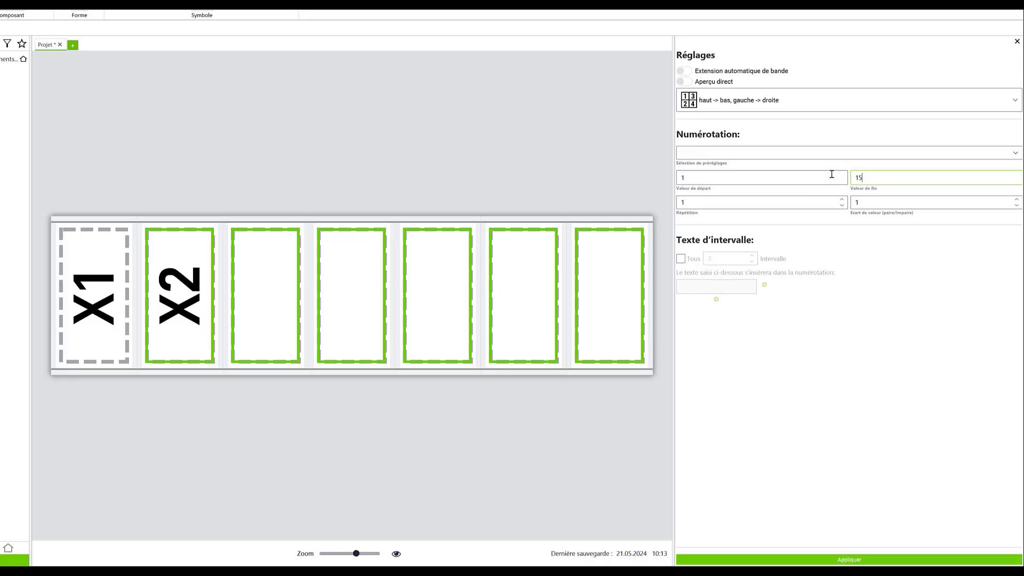
click(685, 82)
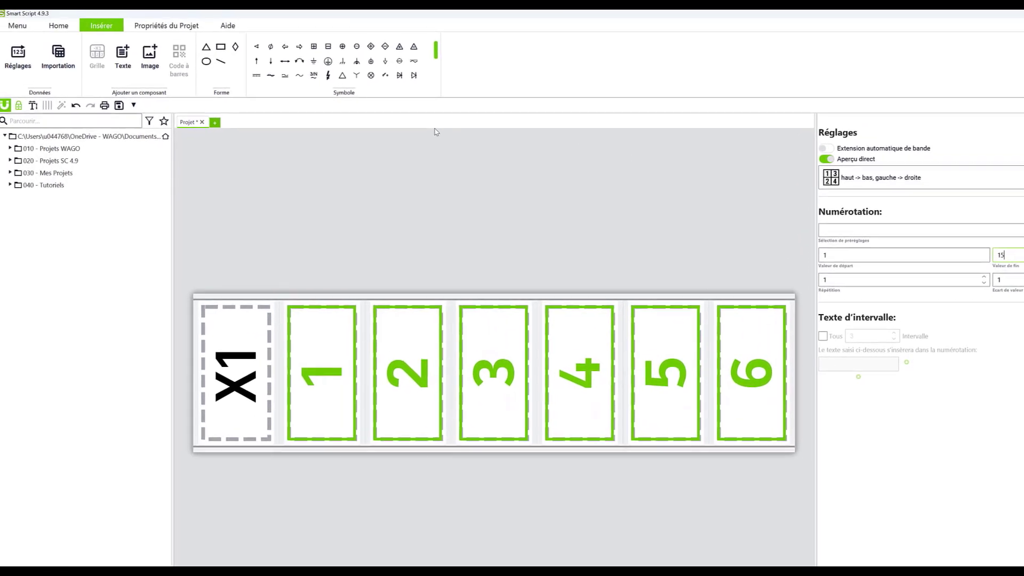
Change the project's working direction to vertical.
click(189, 31)
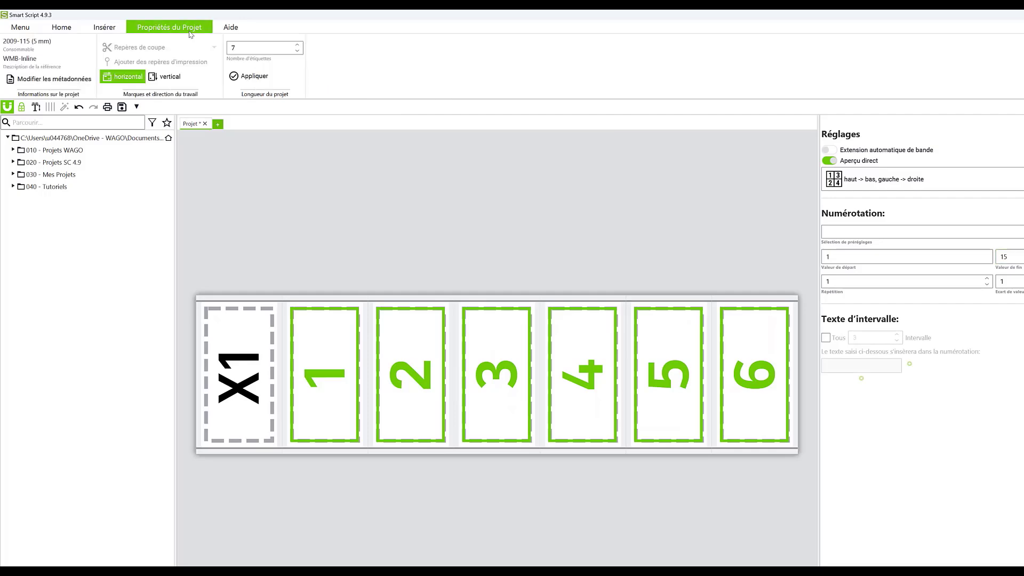
click(169, 76)
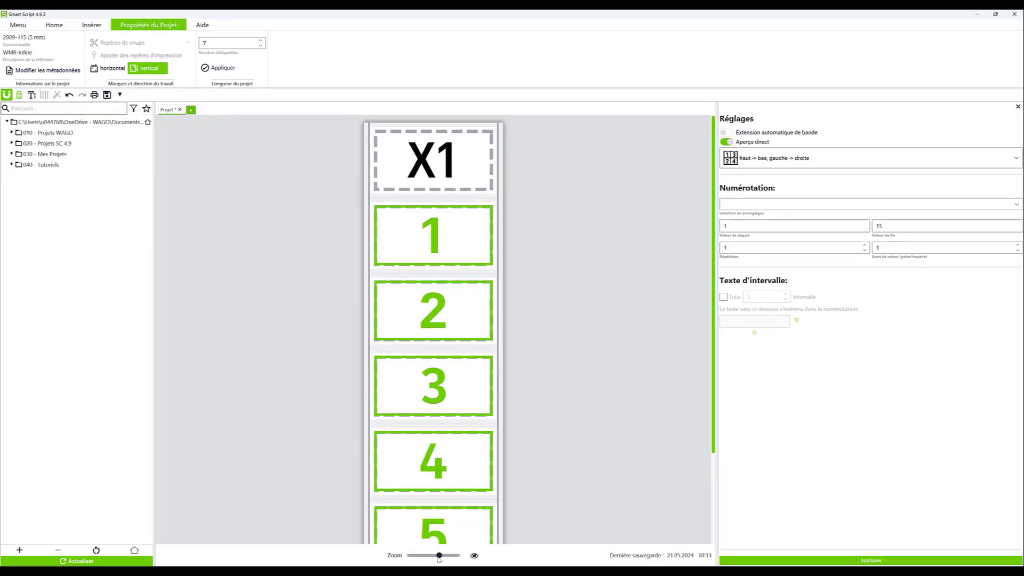
drag(439, 555, 420, 553)
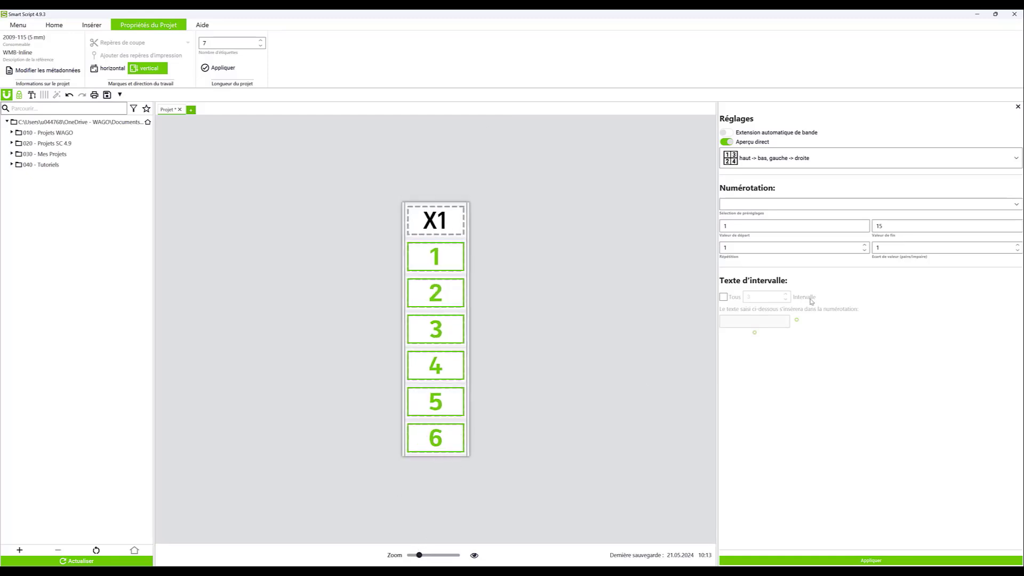
Enable automatic strip extension and apply the 1 to 15 numbering to the selected markers.
click(886, 226)
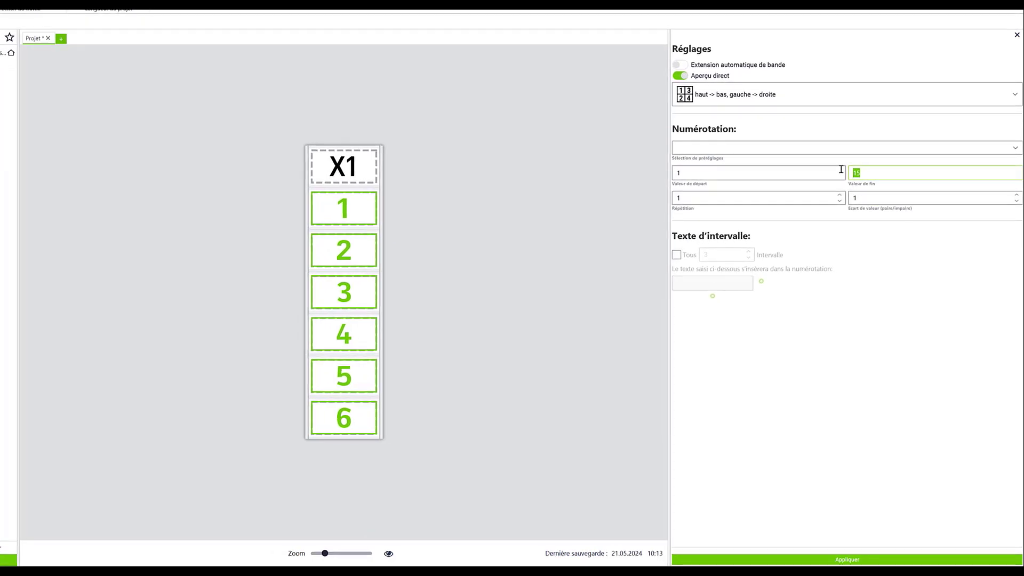
click(680, 65)
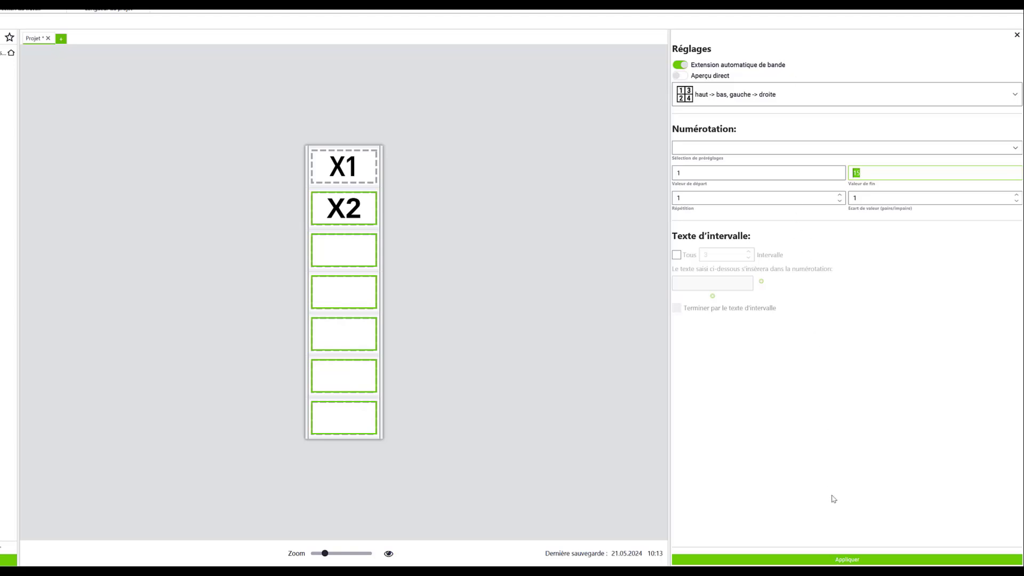
click(847, 561)
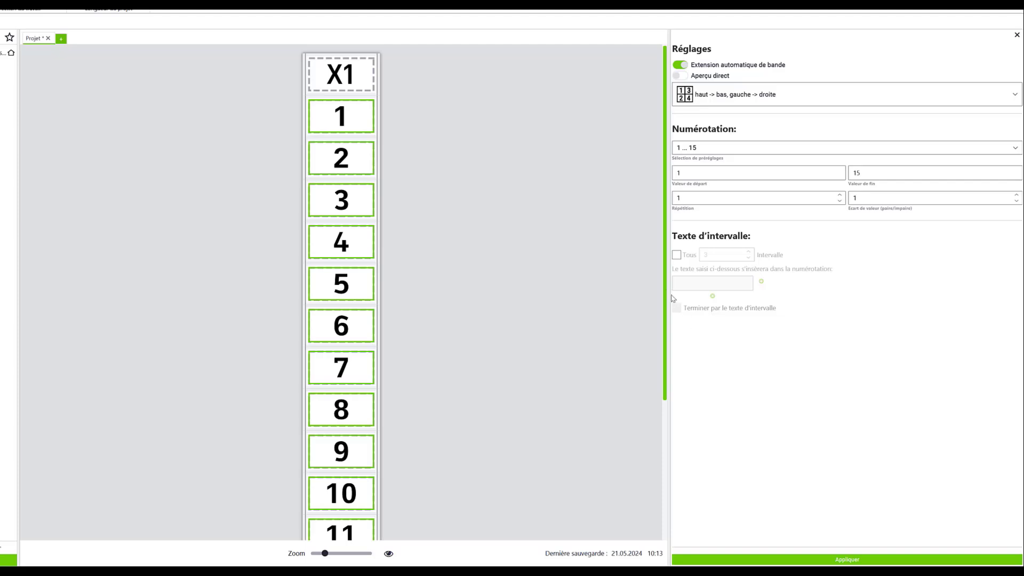
drag(665, 315, 695, 471)
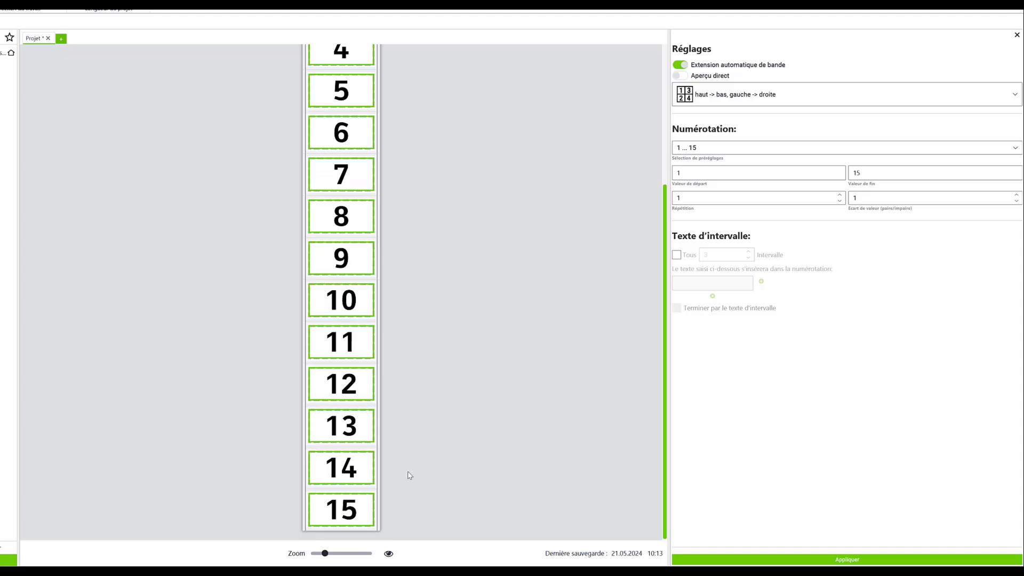
click(490, 267)
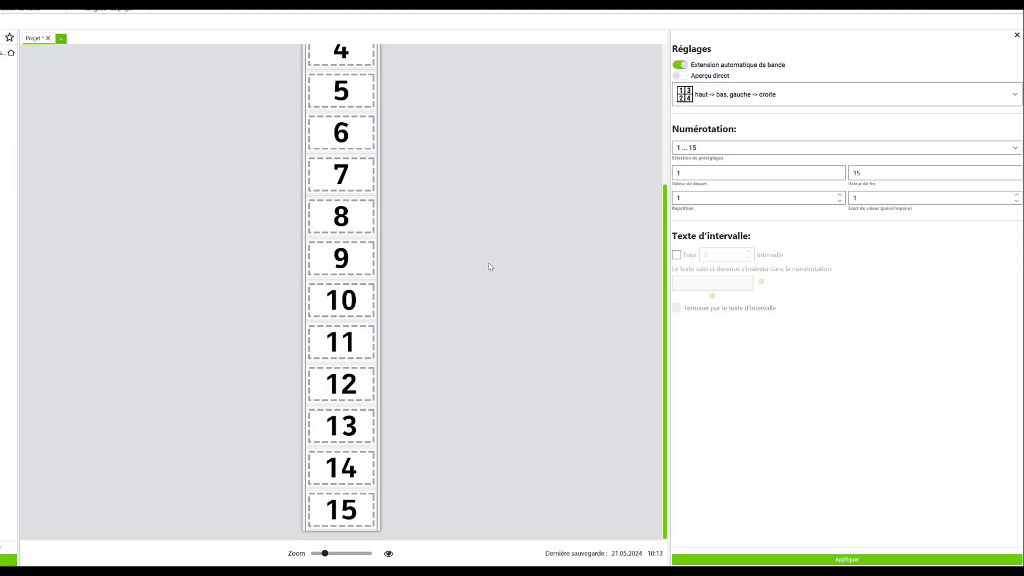
scroll(490, 266, up, 5)
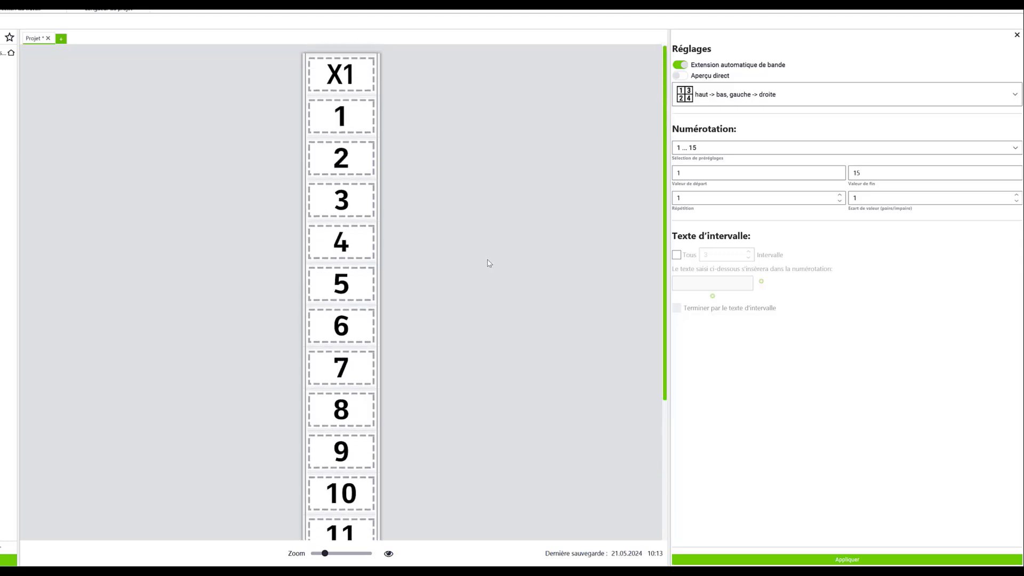
key(ctrl+a)
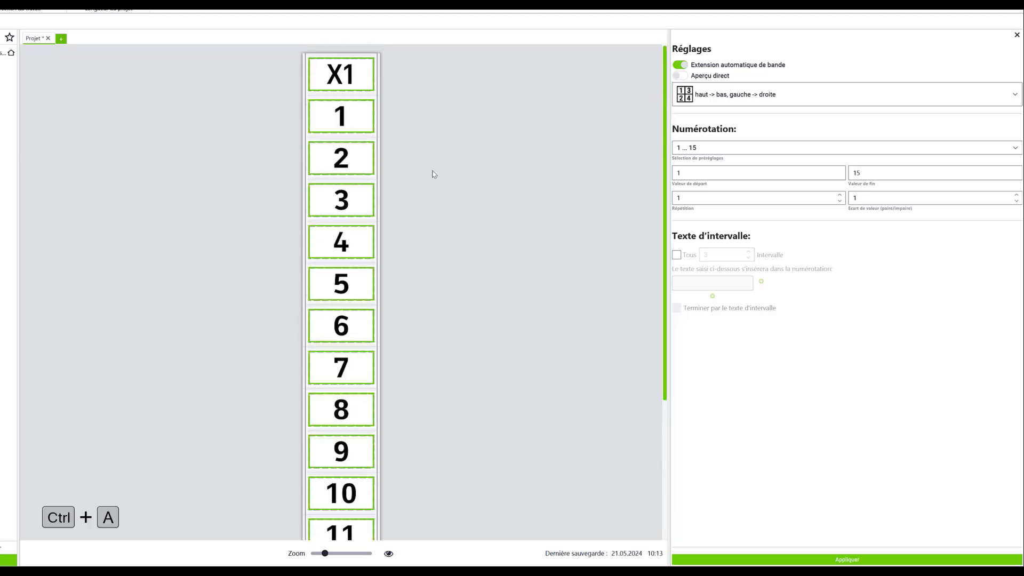
click(446, 114)
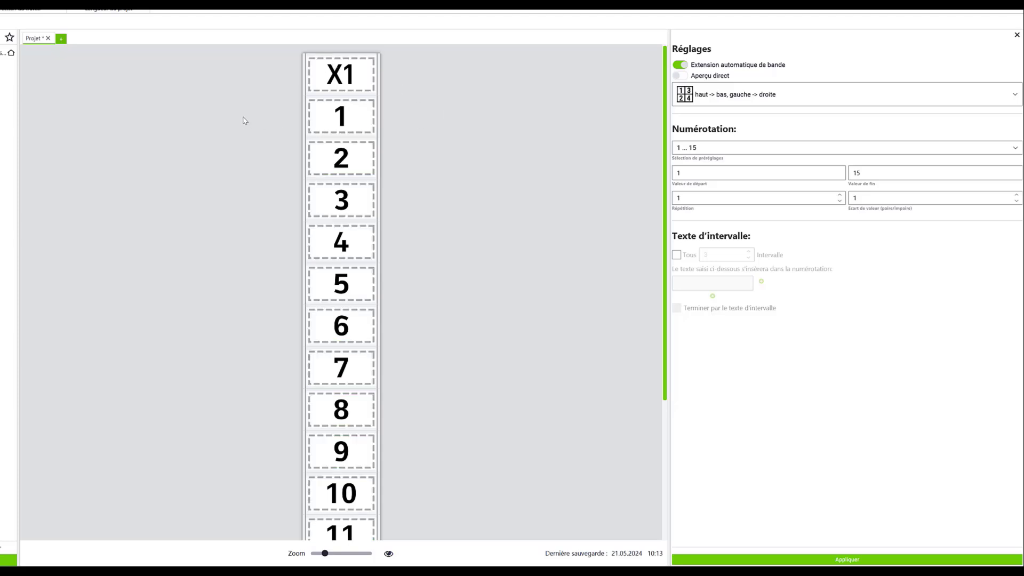
Select all the numbered markers below X1, turn on the direct preview and set the numbering start value to 01.
drag(242, 113, 504, 531)
scroll(491, 395, down, 3)
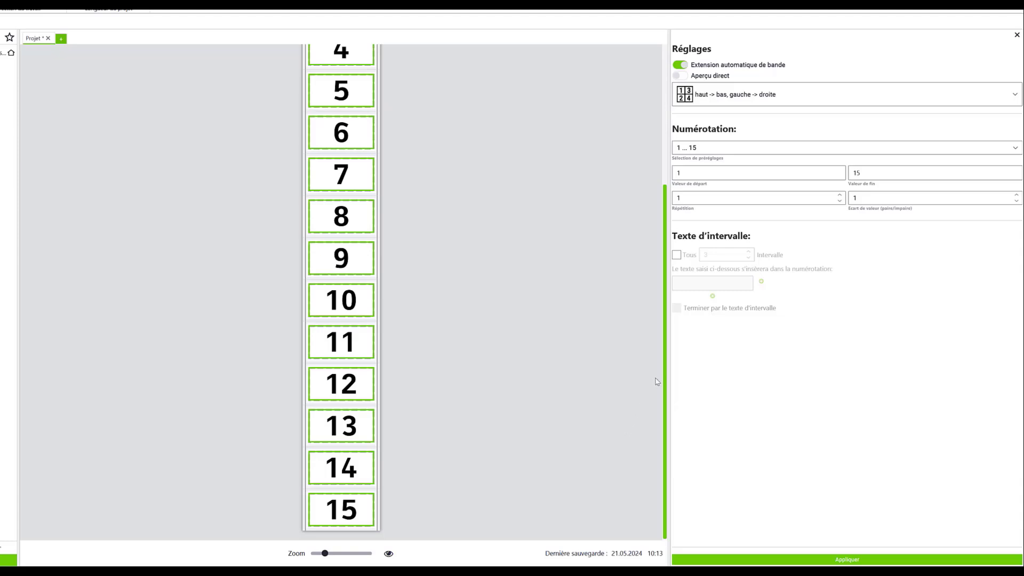
scroll(664, 298, up, 1)
scroll(665, 261, up, 4)
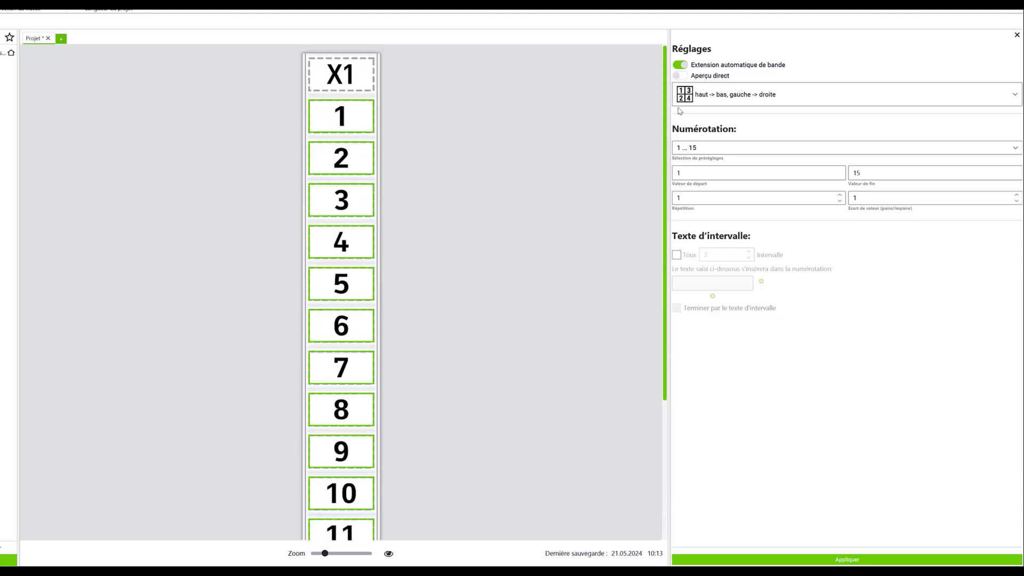
click(684, 77)
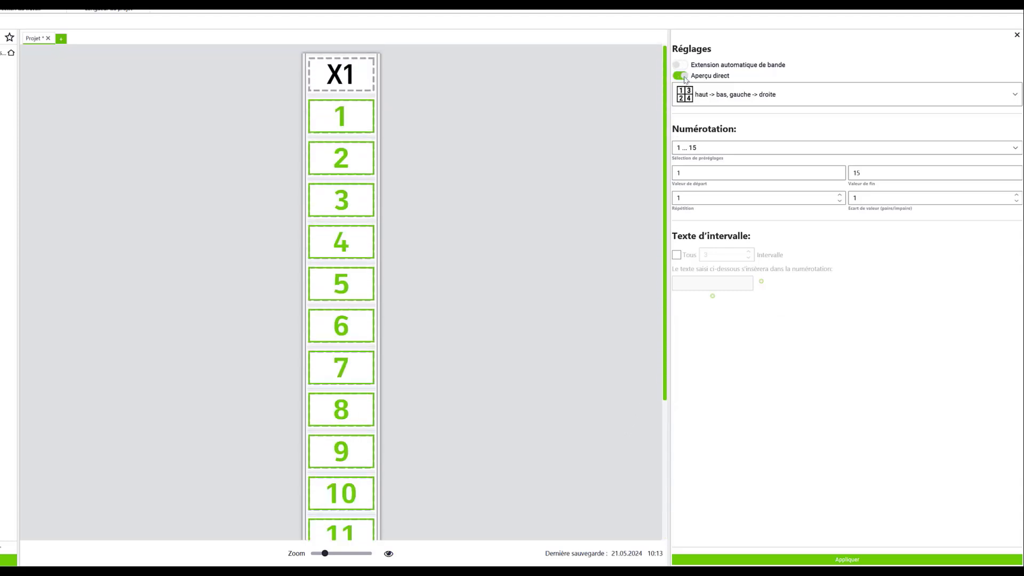
click(677, 175)
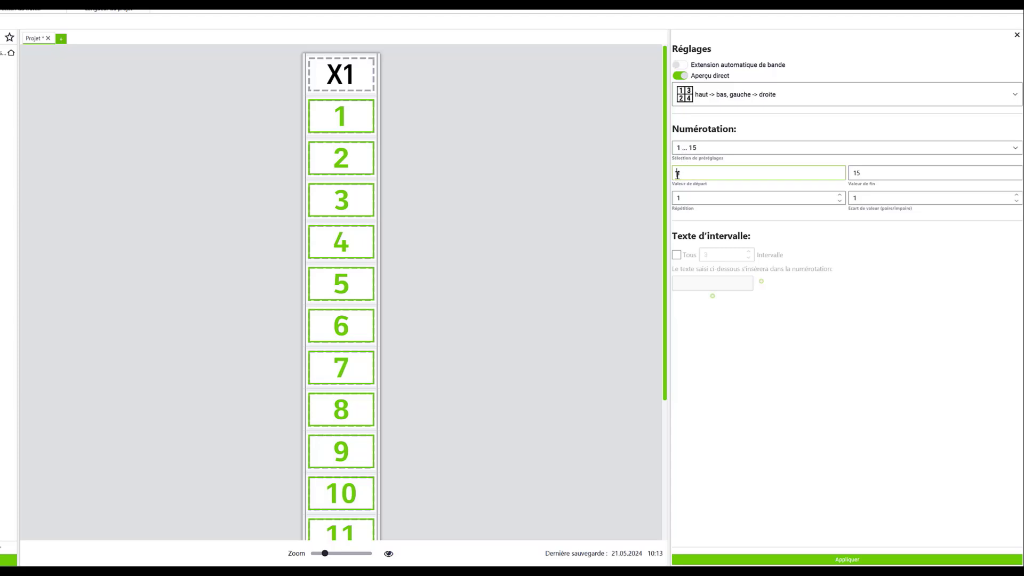
text(0)
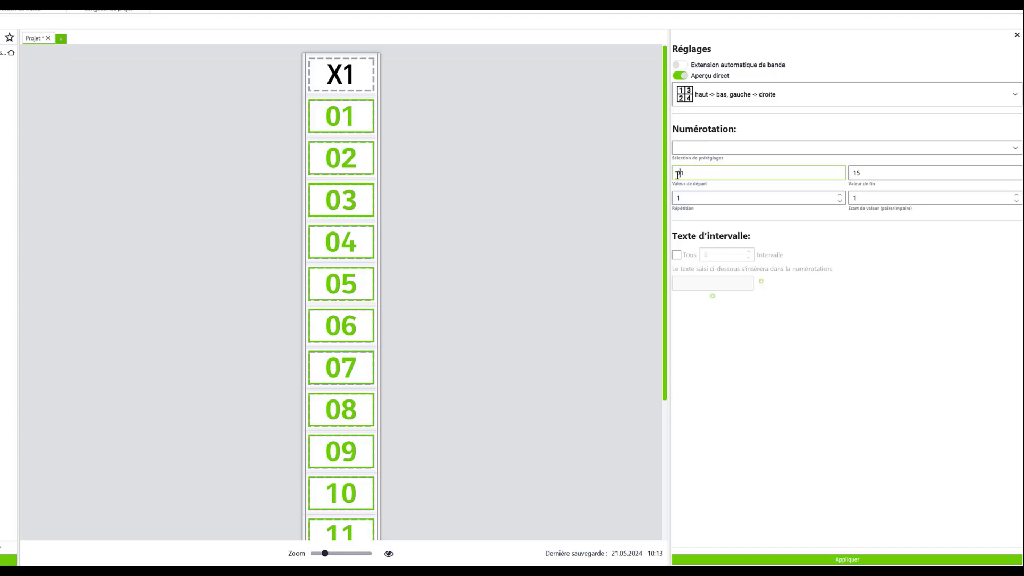
Reselect every marker after X1 and apply the 01 to 15 numbering to them.
click(545, 187)
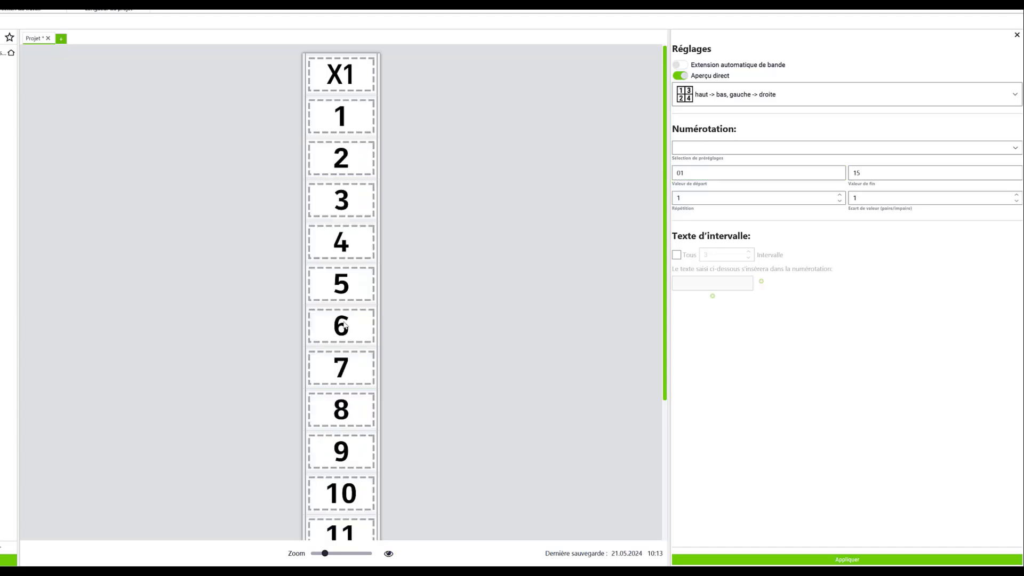
drag(260, 114, 447, 527)
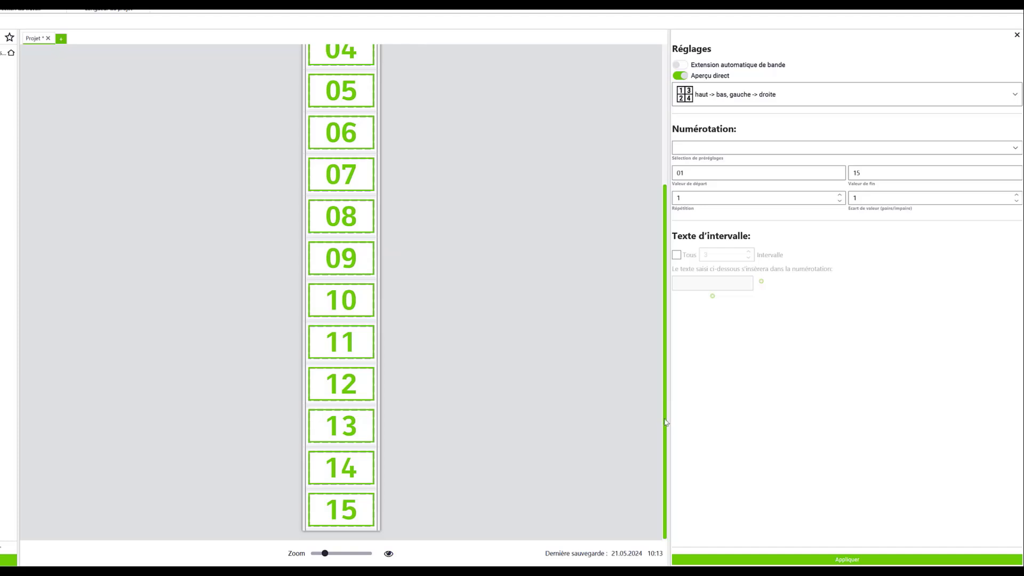
drag(666, 423, 663, 205)
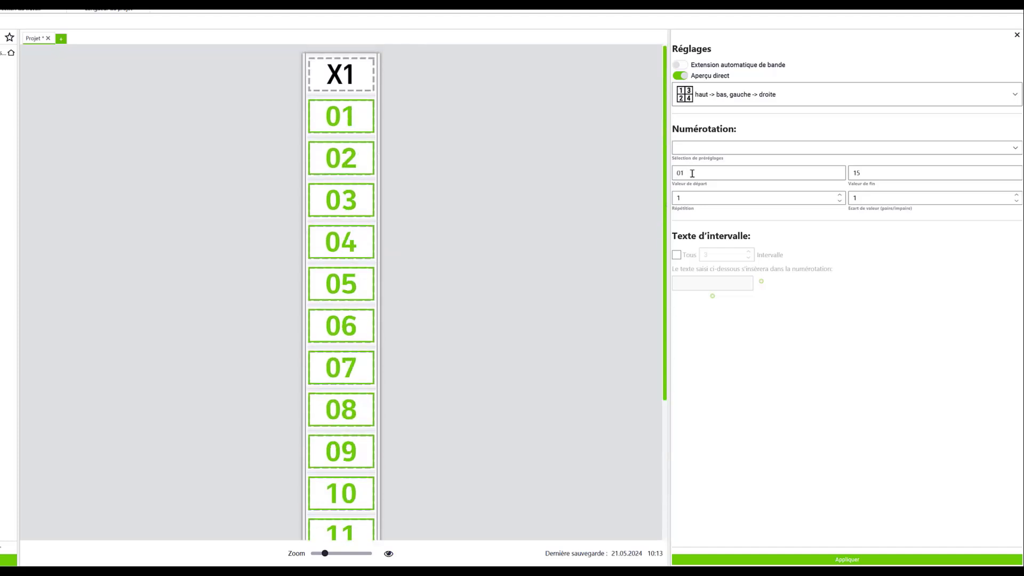
click(839, 560)
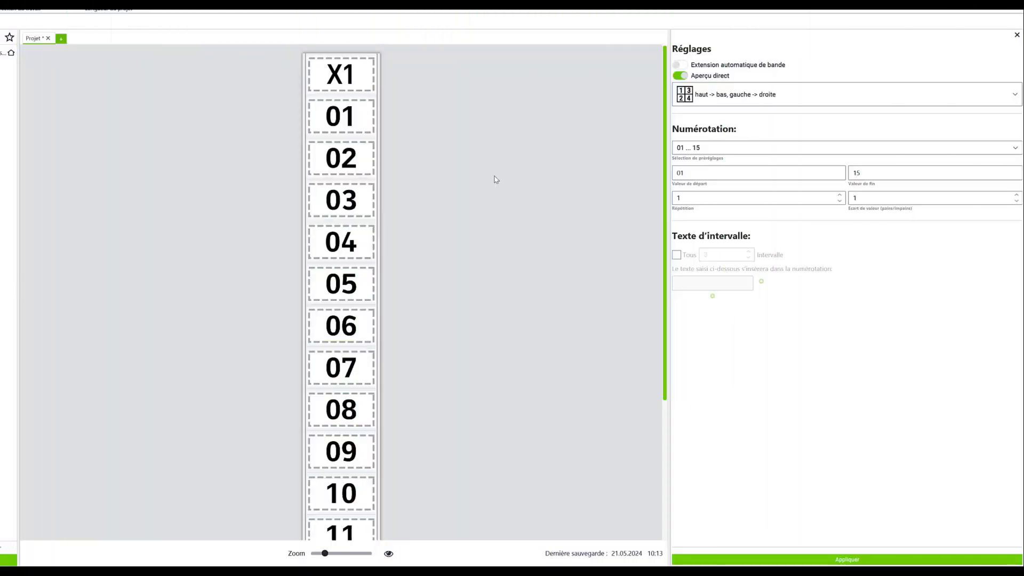
Add 3 markers after the last marker of the strip, numbered 15.
scroll(495, 180, down, 3)
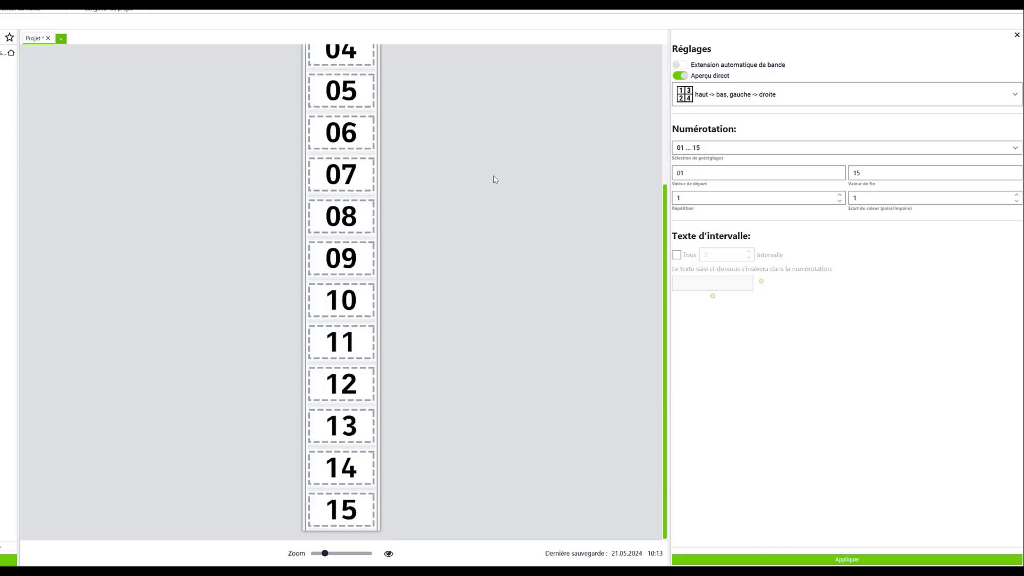
click(381, 505)
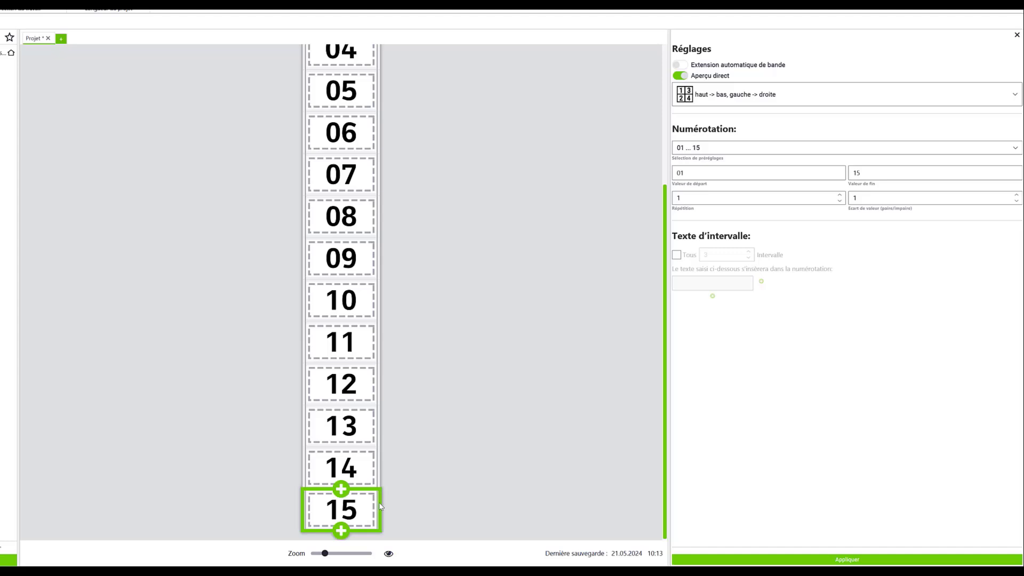
click(342, 531)
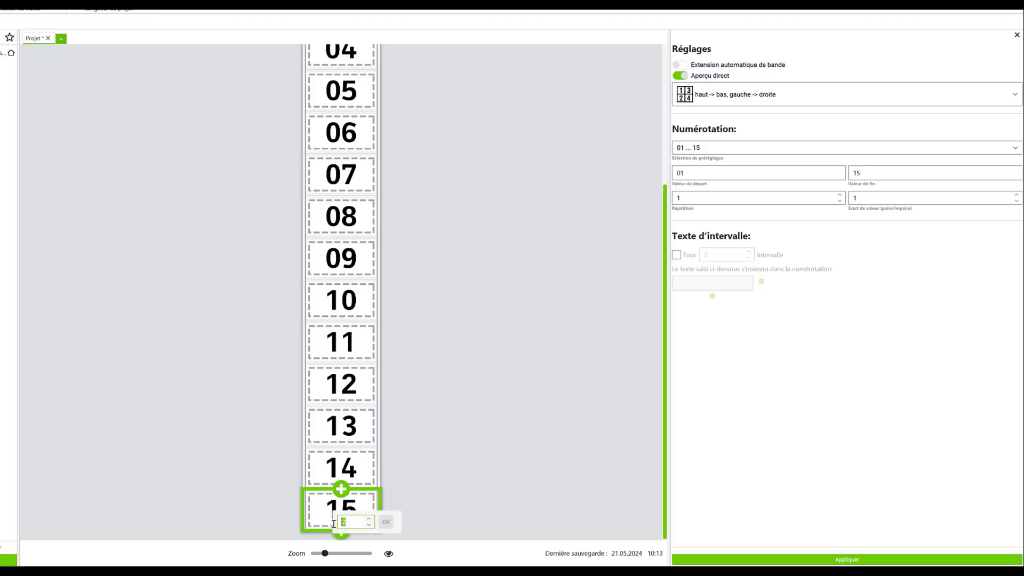
text(3)
click(386, 521)
scroll(386, 422, down, 3)
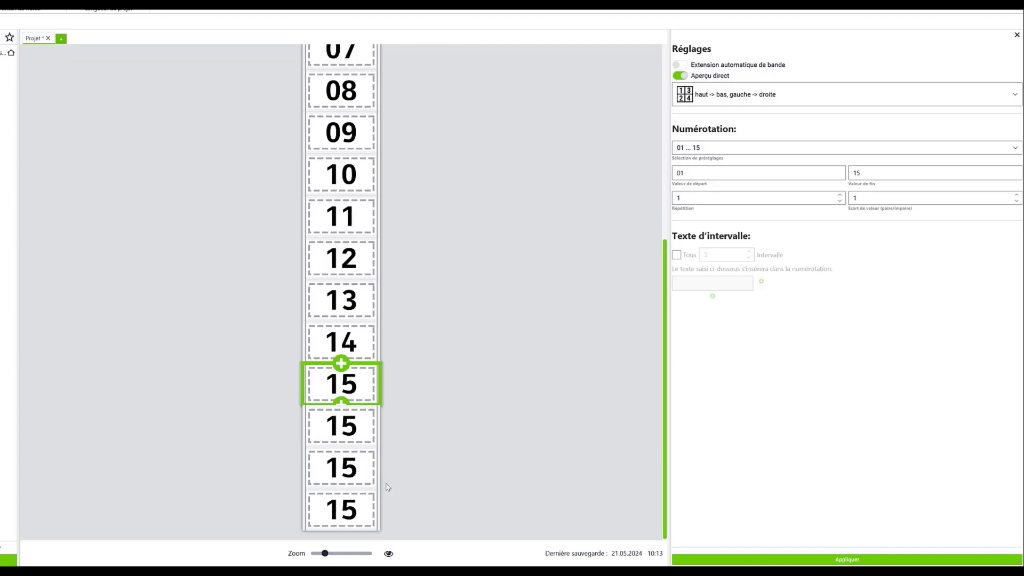
click(469, 461)
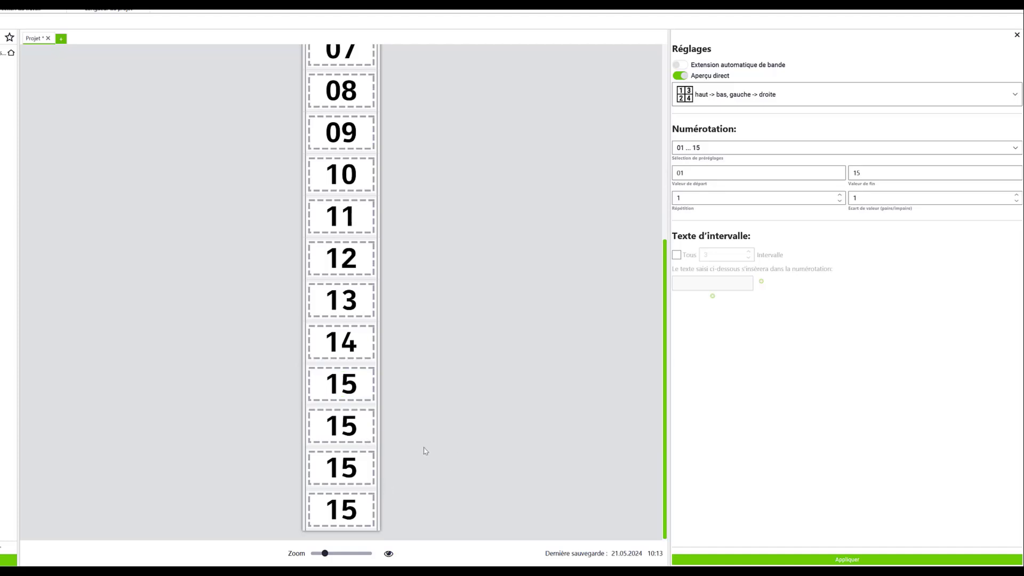
Close the numbering settings and change the text of the first added marker to PH.
click(330, 427)
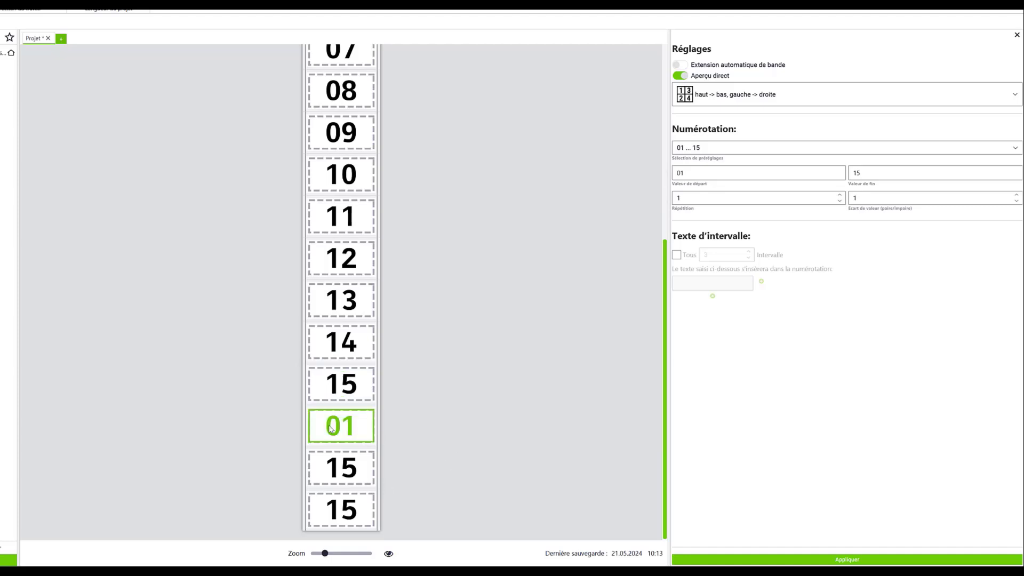
click(1016, 35)
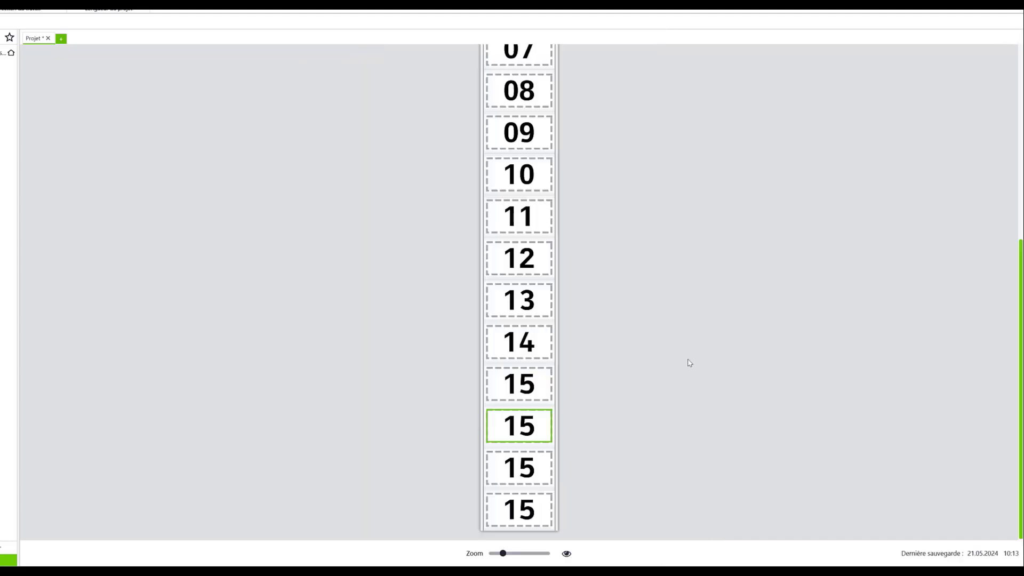
click(600, 435)
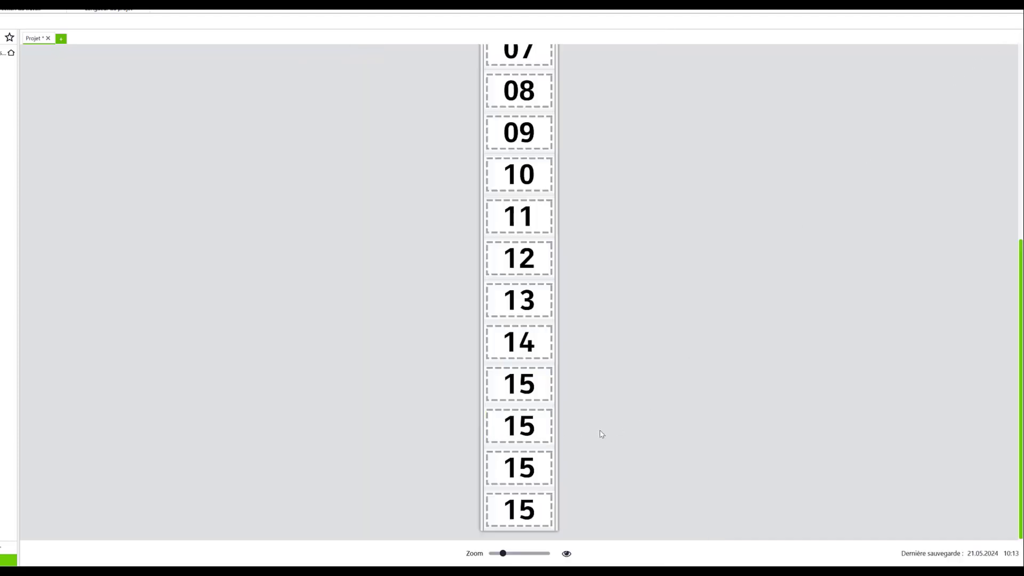
click(522, 426)
text(P)
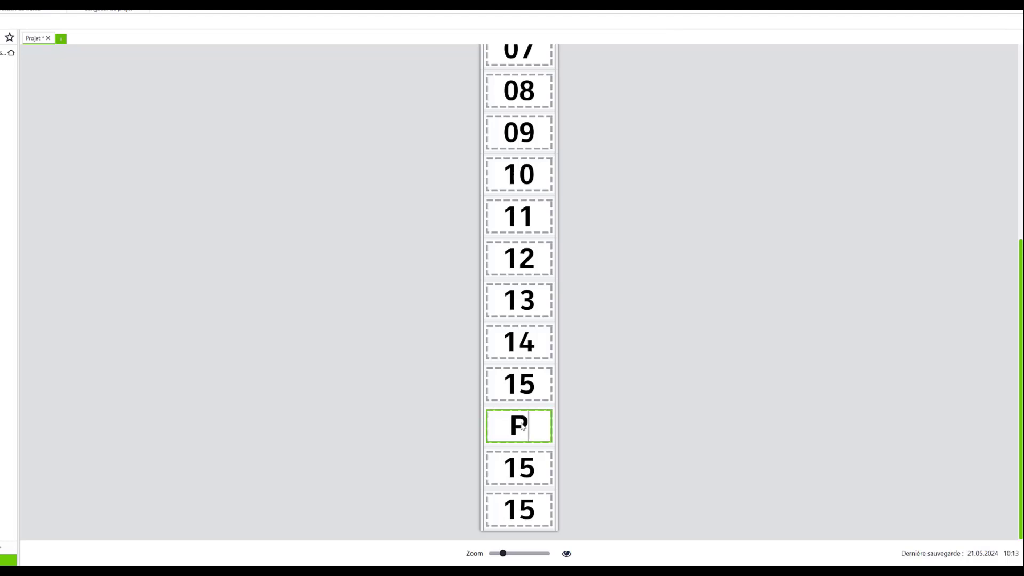
text(H)
key(Return)
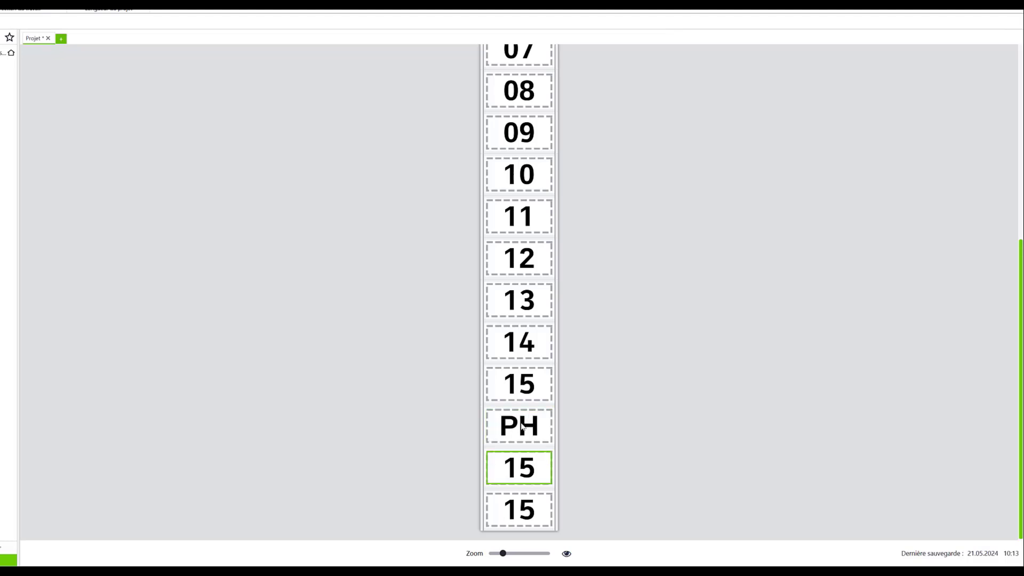
Label the second added marker N and insert the plain earth symbol in the last marker.
text(N)
key(Return)
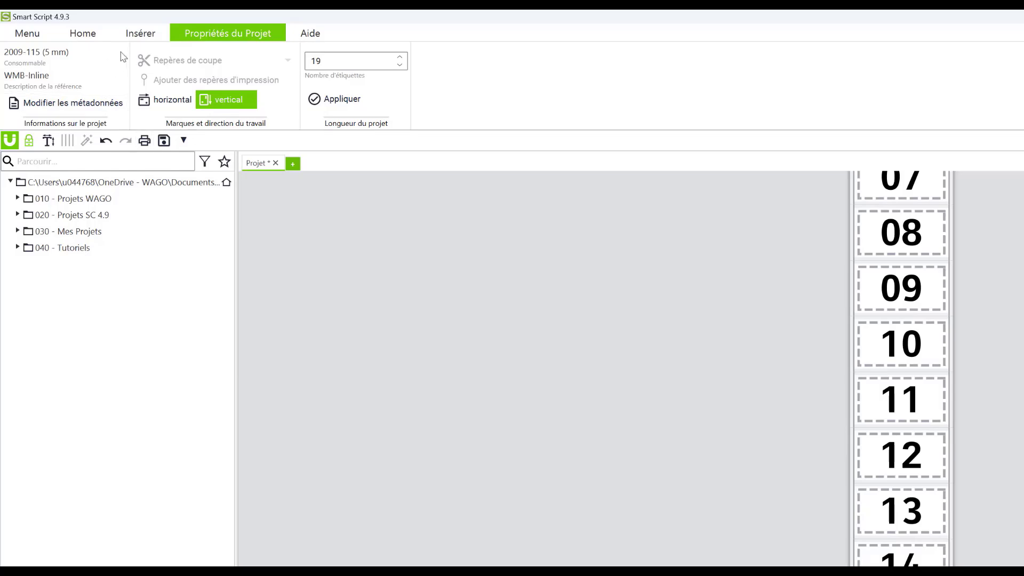
click(138, 38)
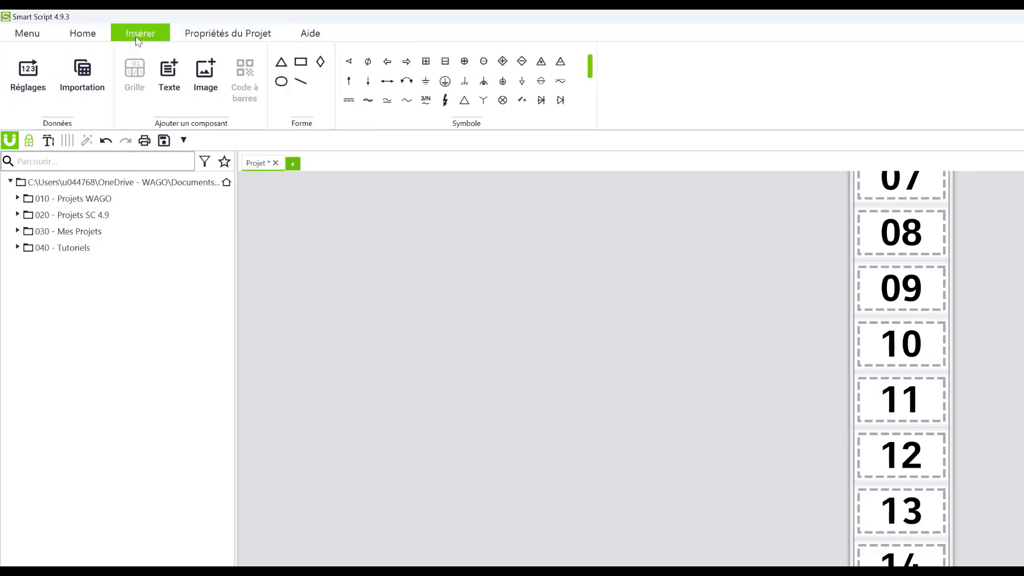
click(427, 83)
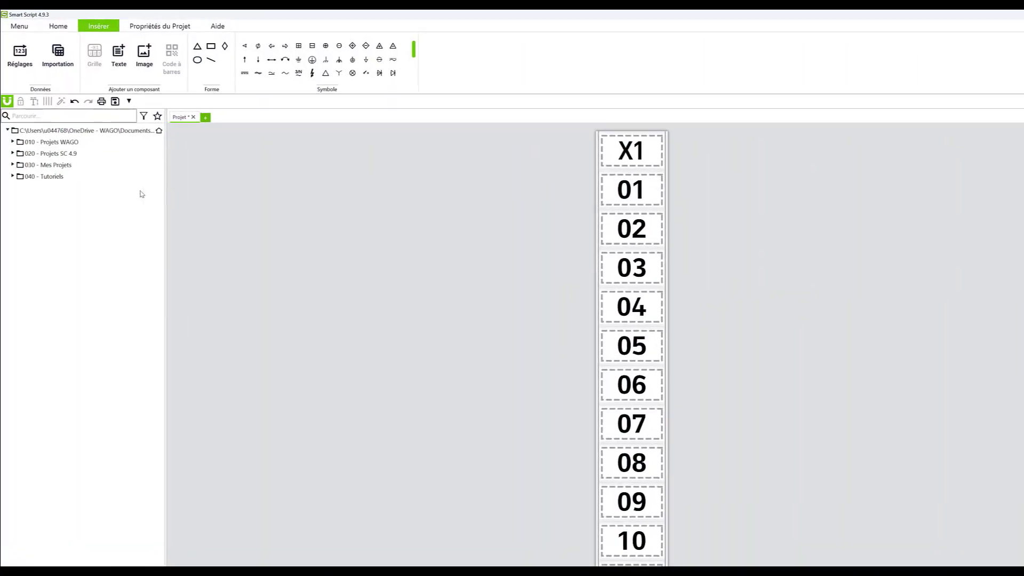
click(19, 26)
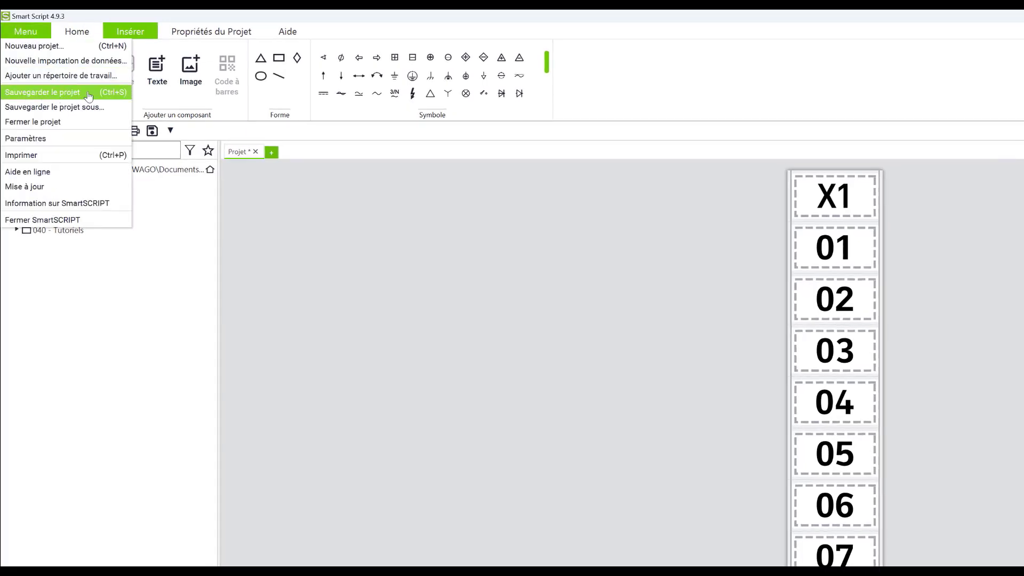
click(290, 222)
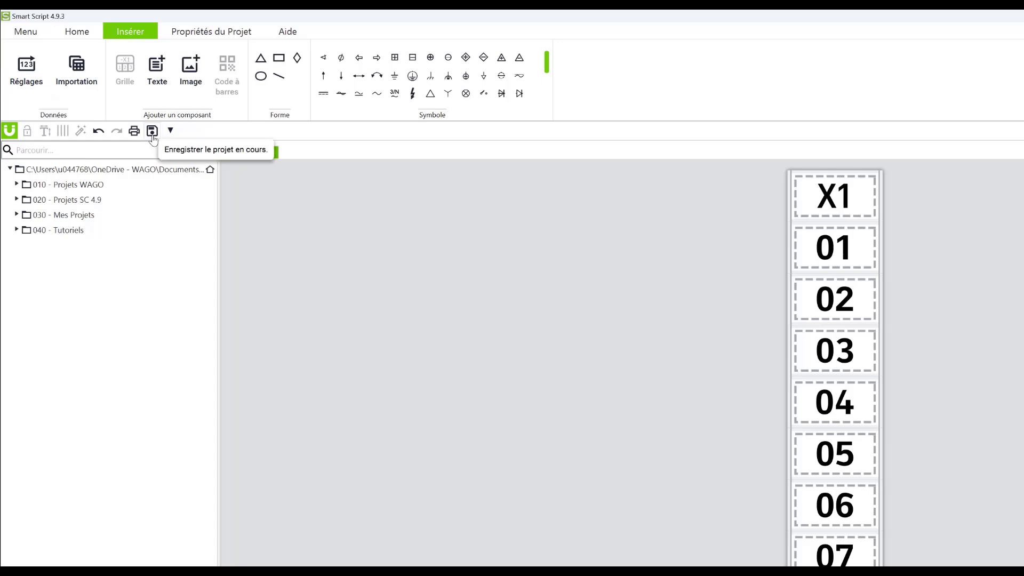
click(170, 130)
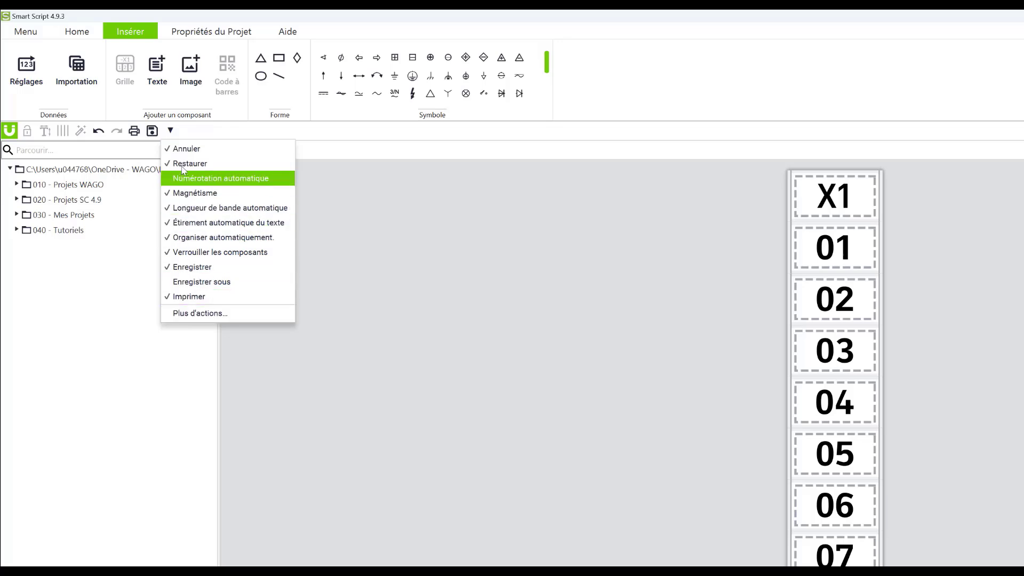
click(367, 222)
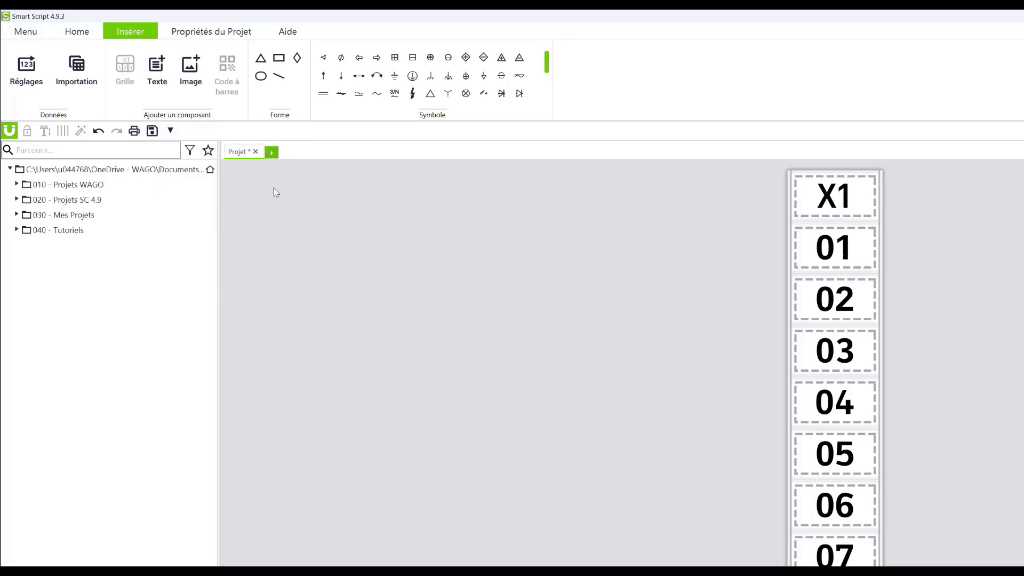
Save the project in the 040 - Tutoriels folder under the name TUTORIEL 2009-115.wssl.
click(152, 131)
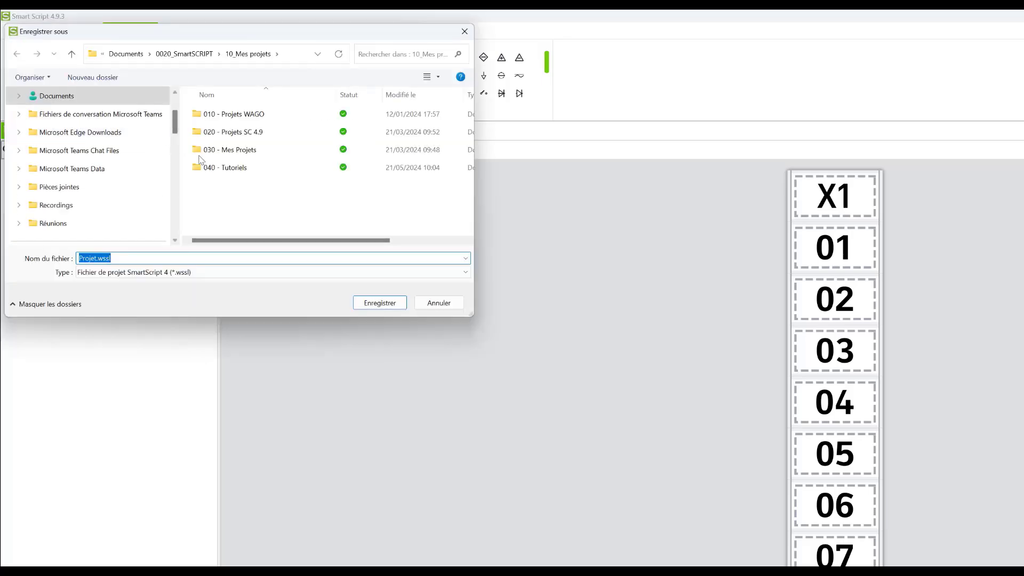
double_click(239, 168)
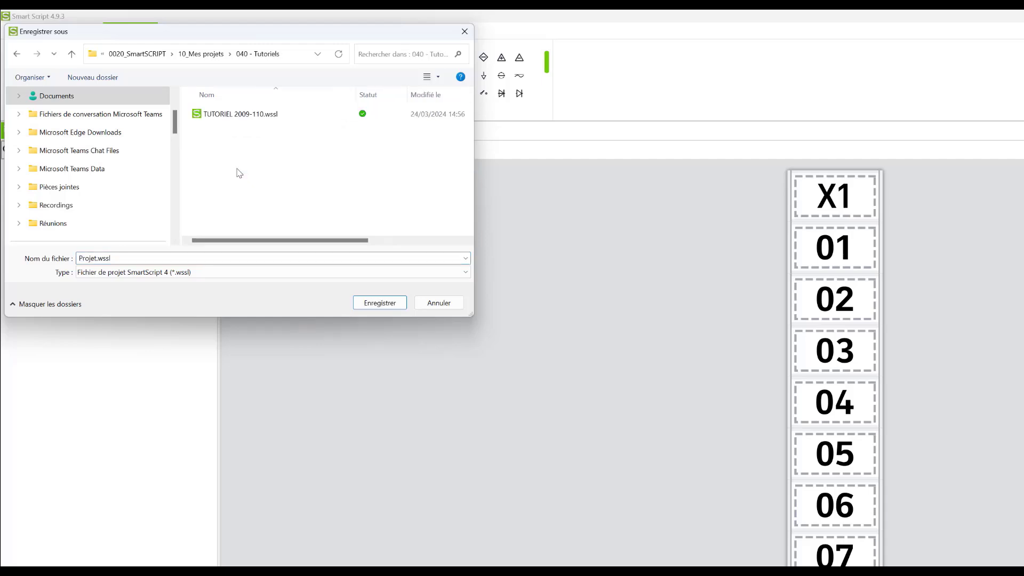
click(213, 114)
click(140, 258)
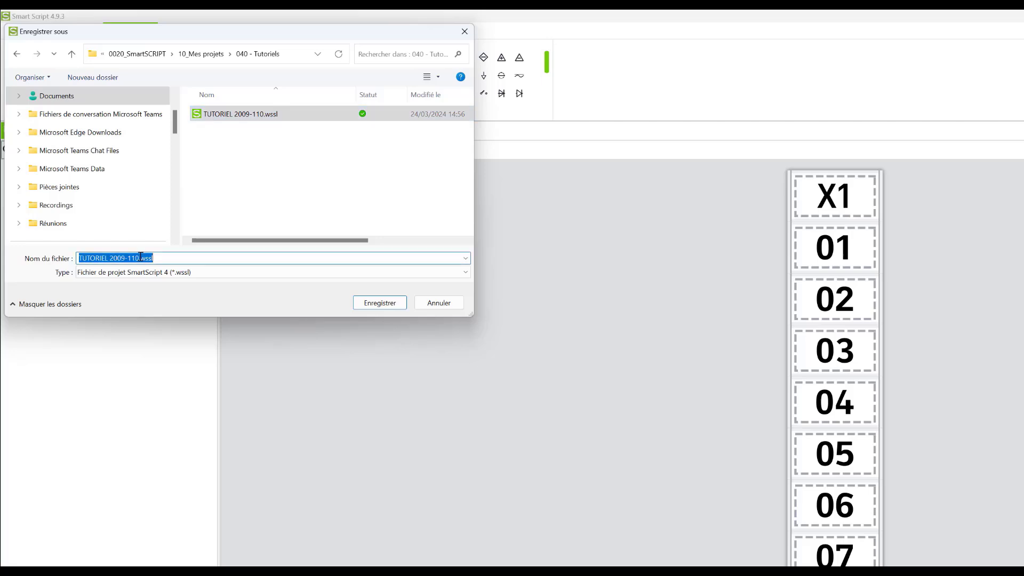
click(140, 258)
key(BackSpace)
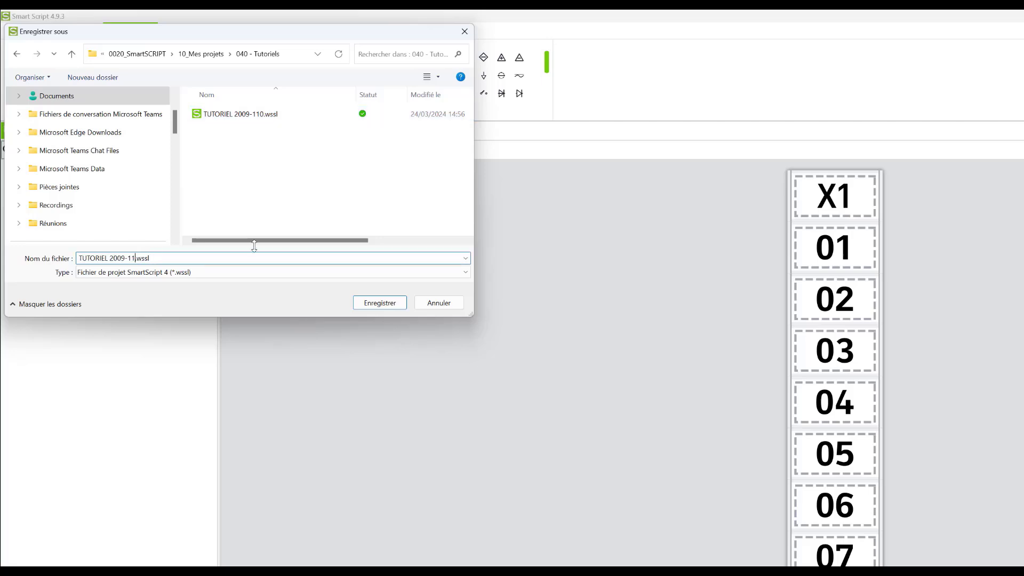
text(5)
click(372, 302)
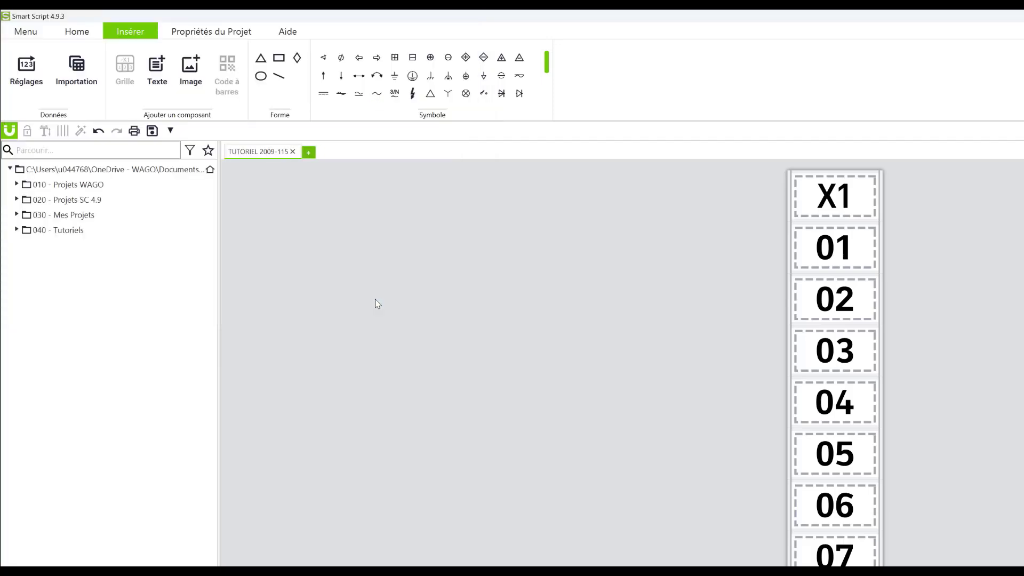
Expand the 040 - Tutoriels folder in the project tree and open the print preview of the marker strip.
click(16, 230)
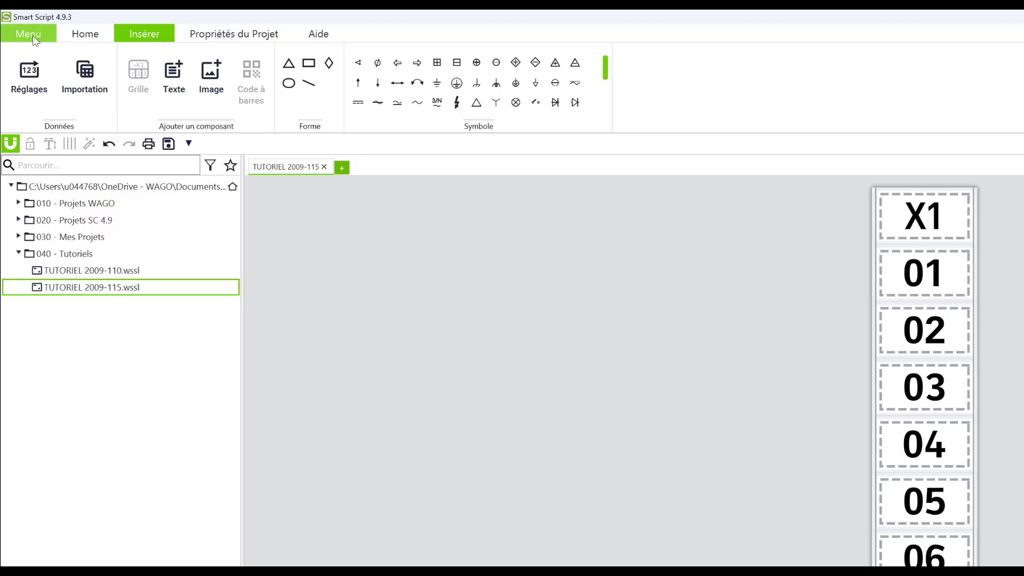
click(33, 37)
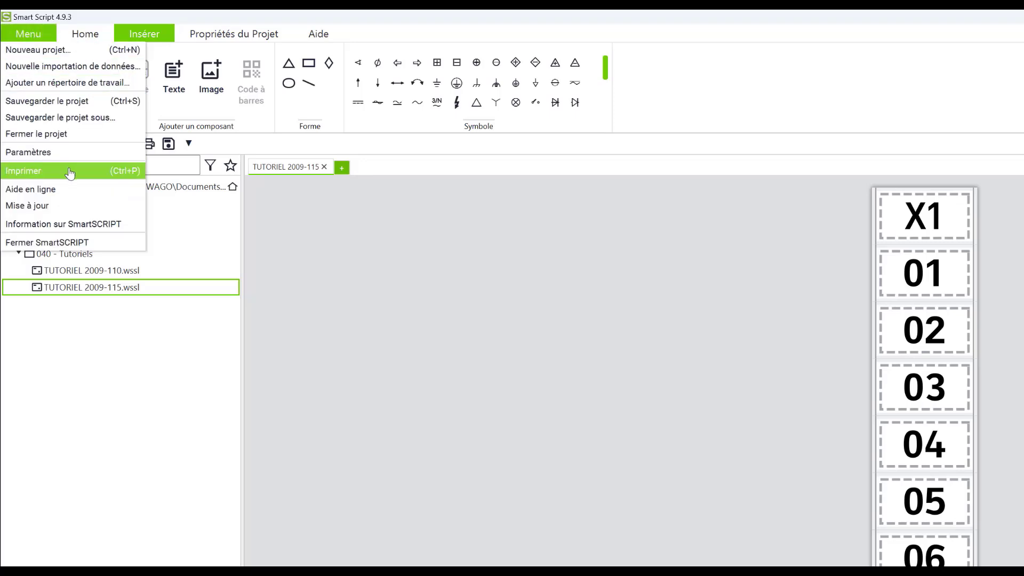
click(376, 295)
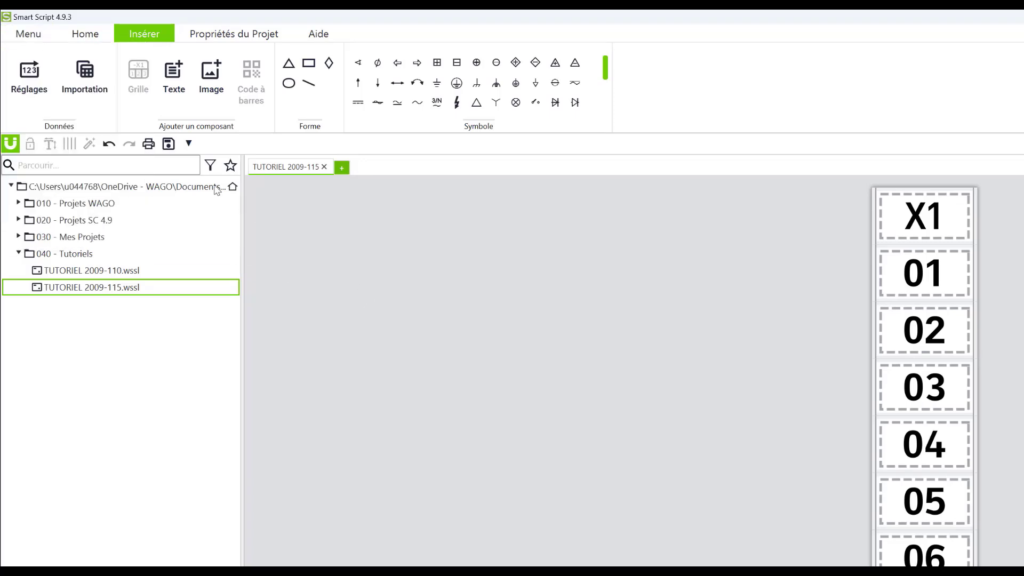
click(149, 147)
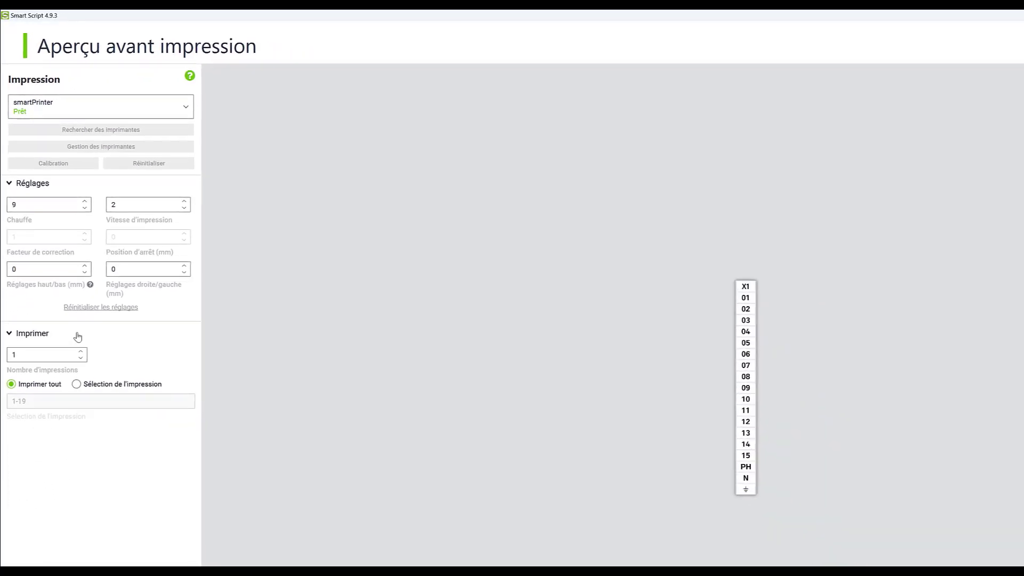
Try 3 copies and a print selection of 1-9, and return to printing one copy of all markers.
drag(34, 355, 7, 355)
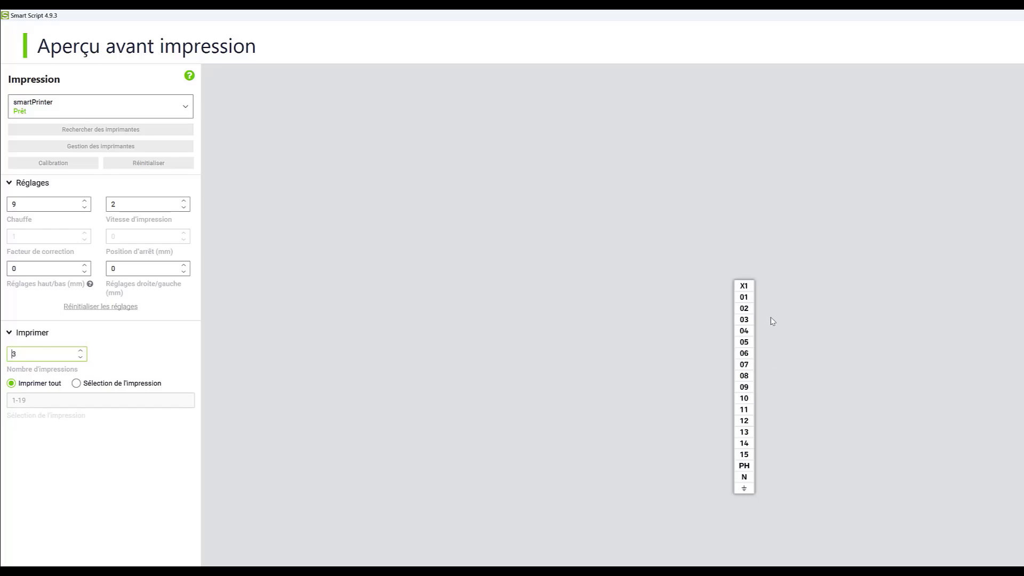
double_click(81, 357)
click(76, 383)
click(51, 399)
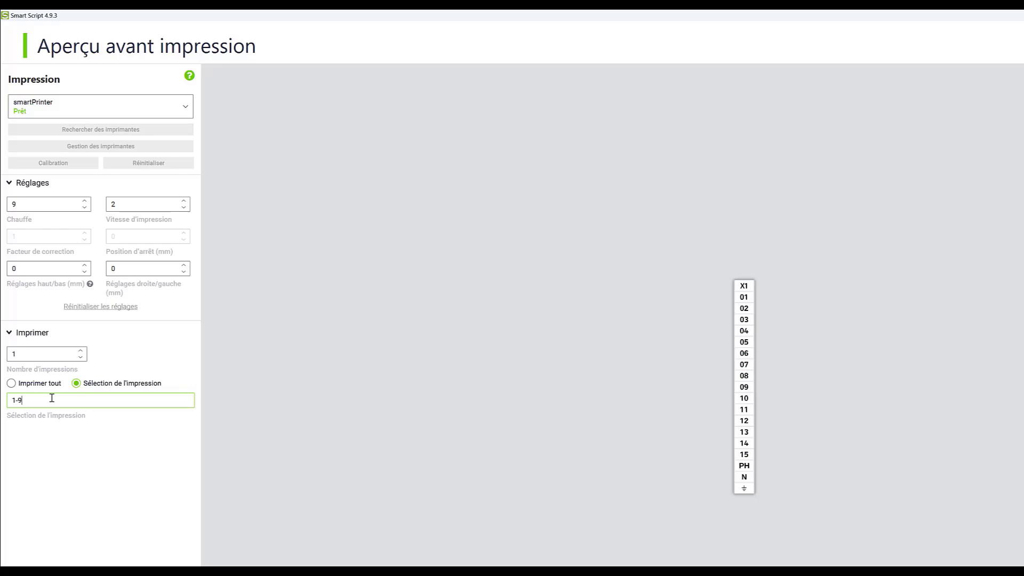
click(16, 384)
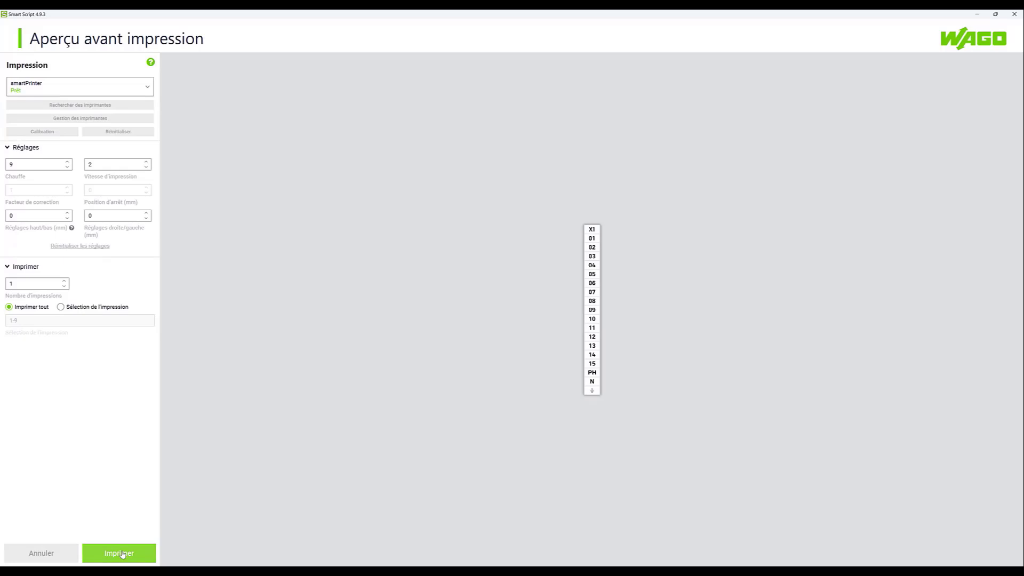
Try to print the strip and cancel at the recalibration request.
click(123, 555)
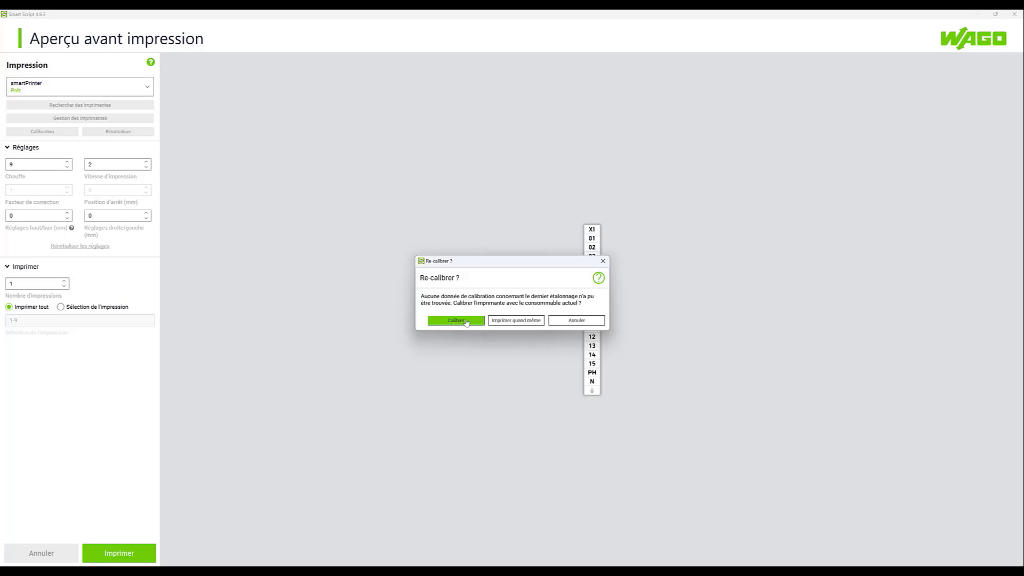
click(573, 324)
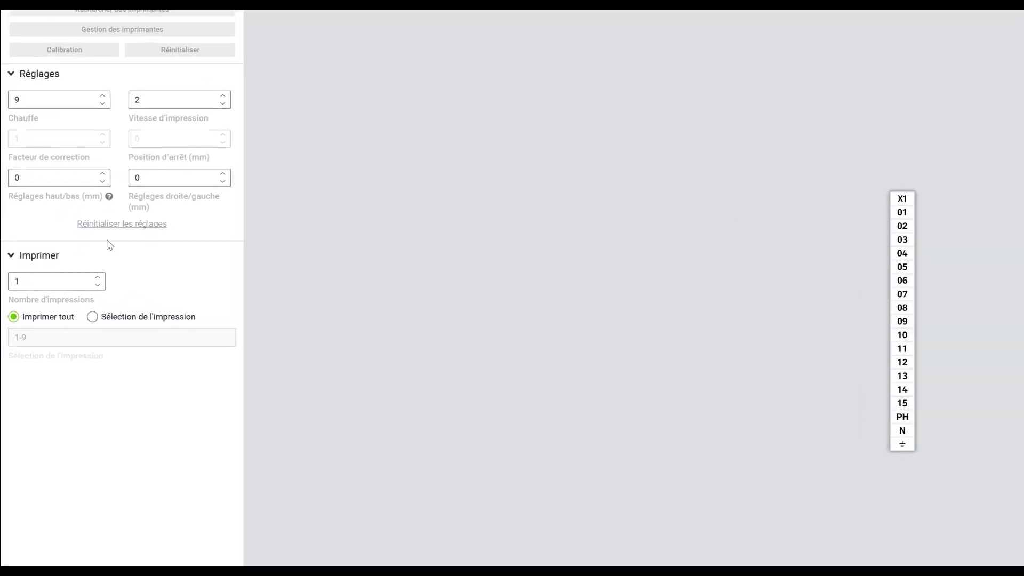
Examine the vertical and horizontal print offset settings and the help for the vertical offset.
drag(11, 174, 48, 178)
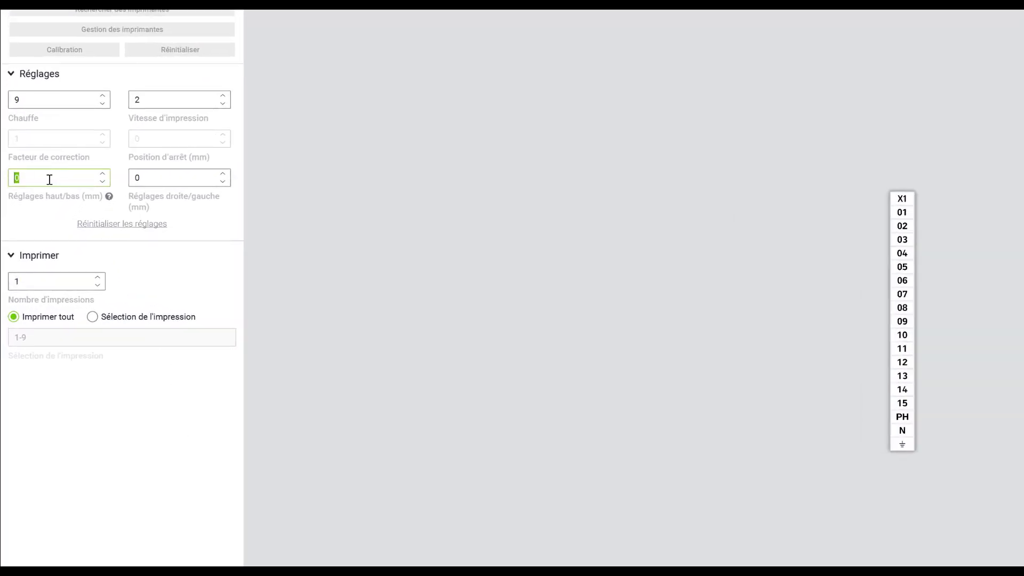
click(159, 176)
click(109, 198)
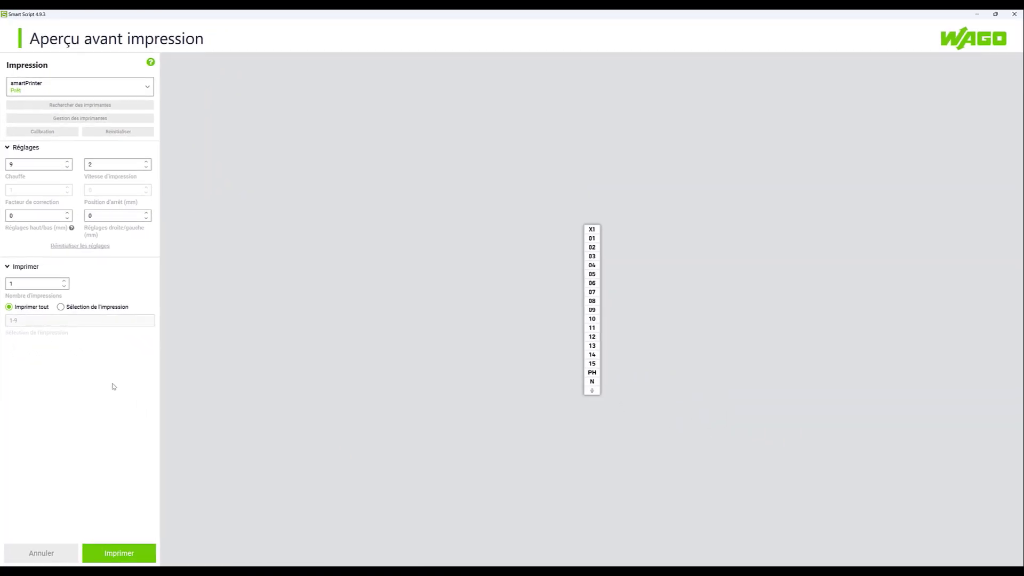
Review the printer calibration instructions for material 2009-115 without calibrating, and leave the print preview.
click(59, 136)
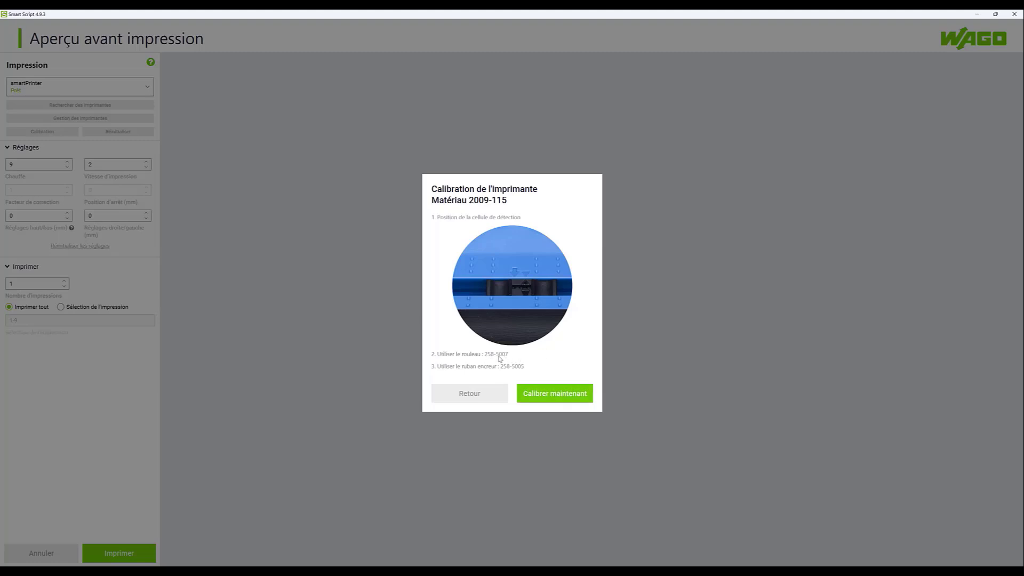
mouse_move(488, 359)
click(474, 390)
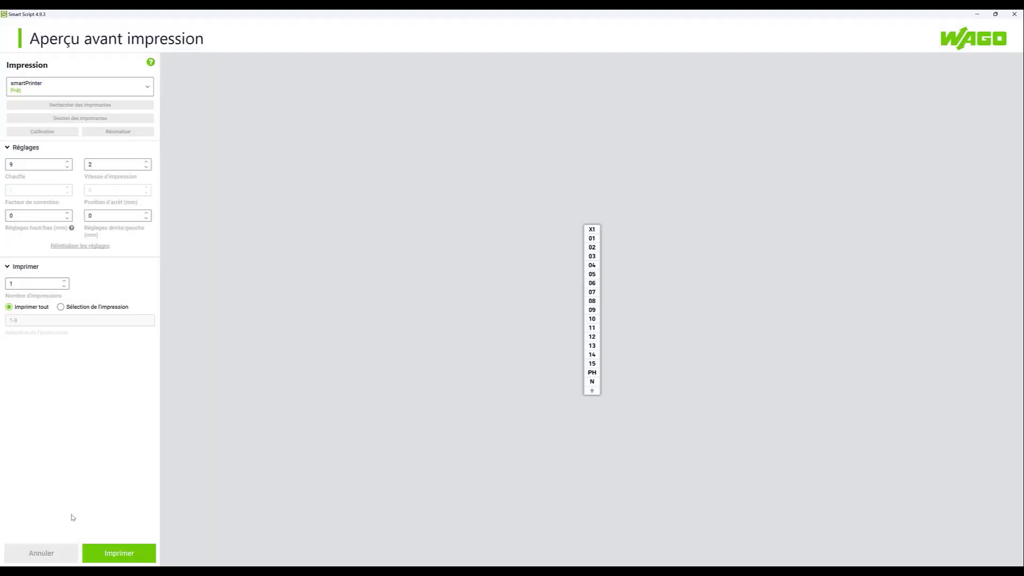
click(33, 554)
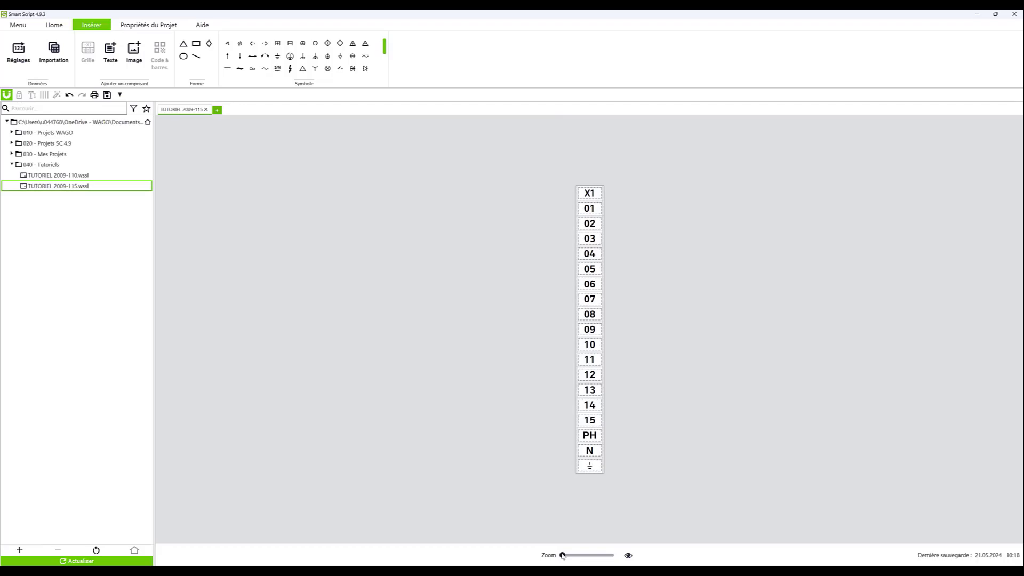
Open the numbering settings, select all markers of the strip and turn on the direct preview.
drag(562, 555, 570, 557)
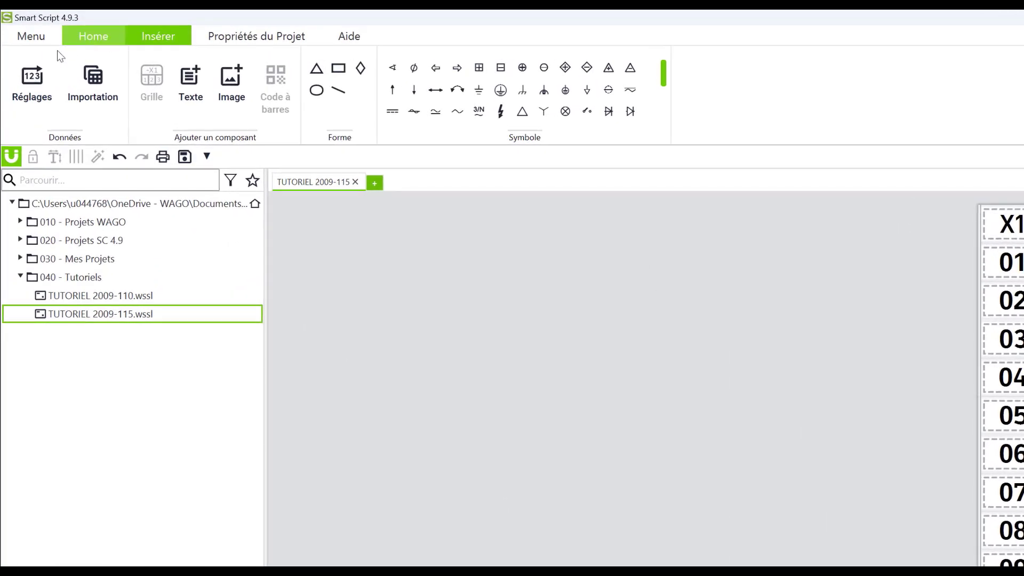
click(29, 80)
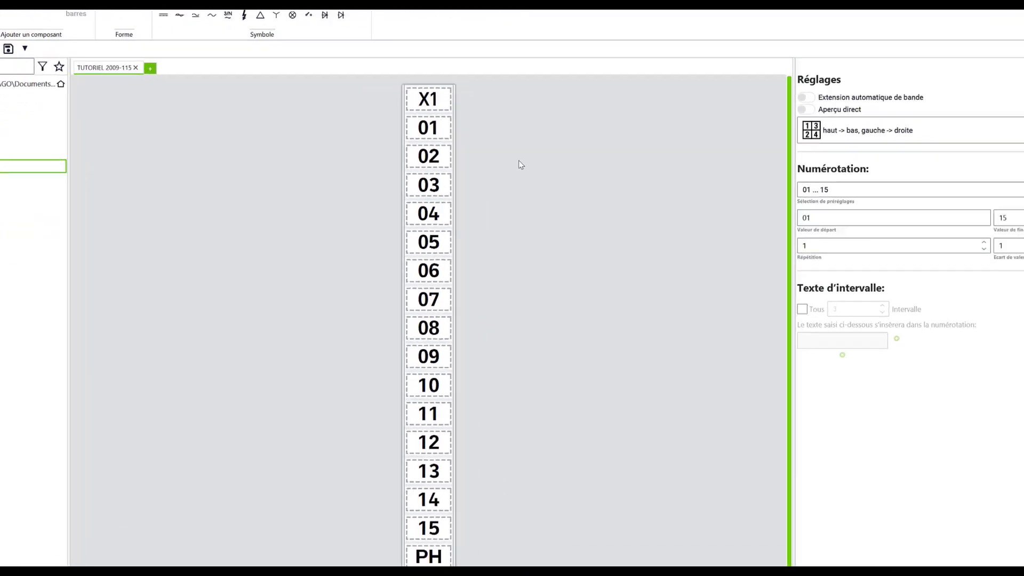
key(ctrl+a)
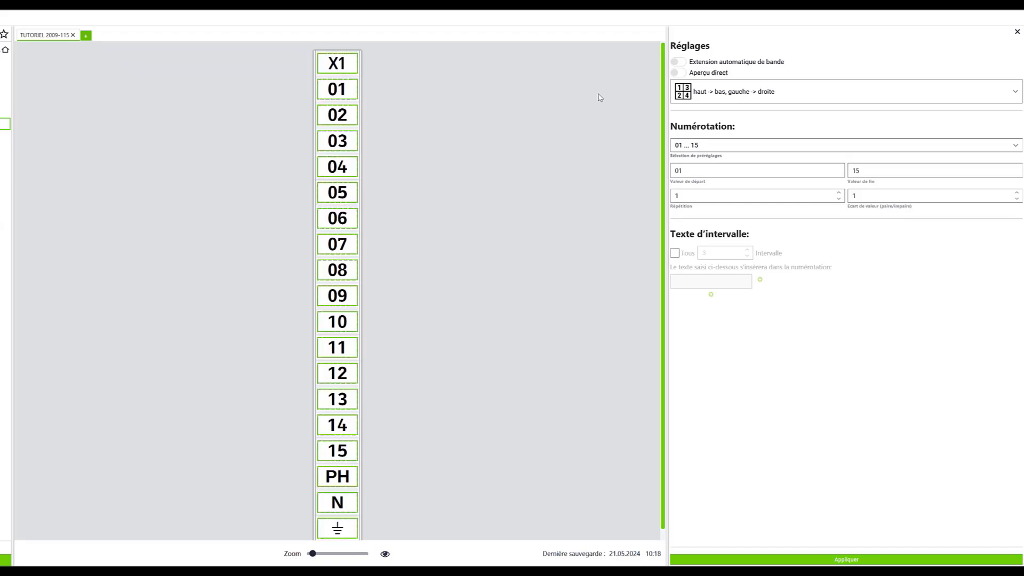
click(684, 73)
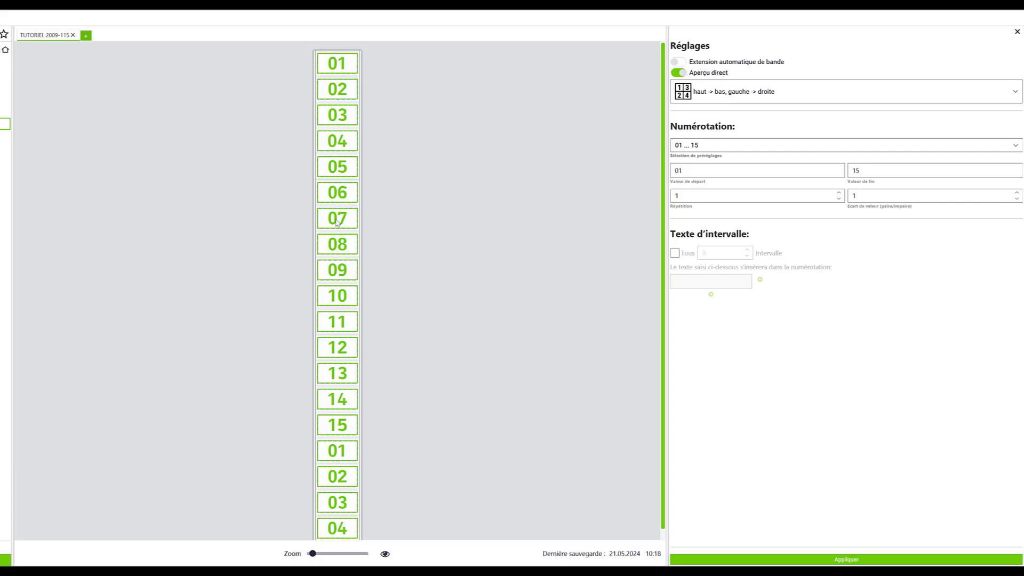
scroll(348, 253, down, 1)
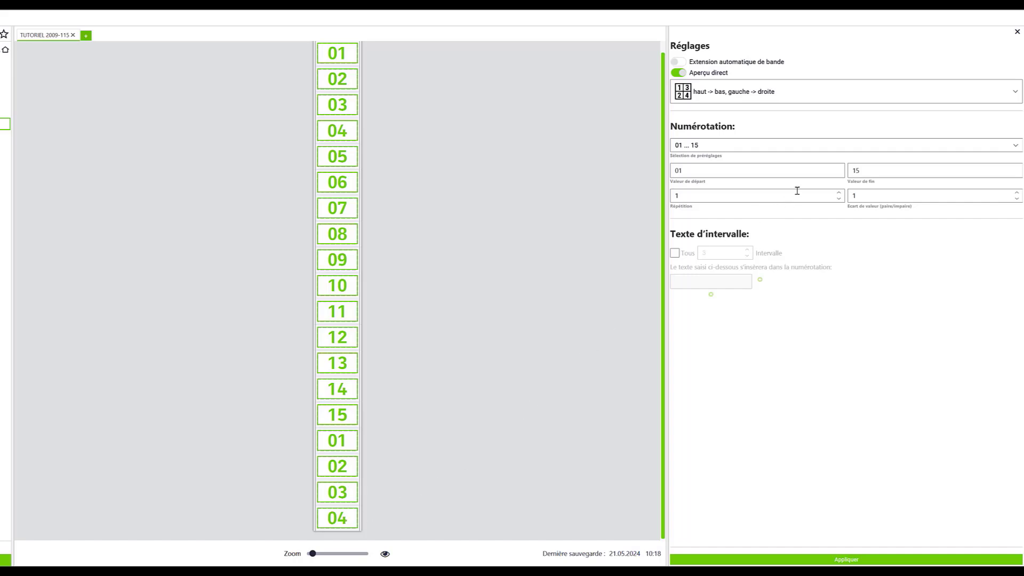
scroll(552, 218, up, 1)
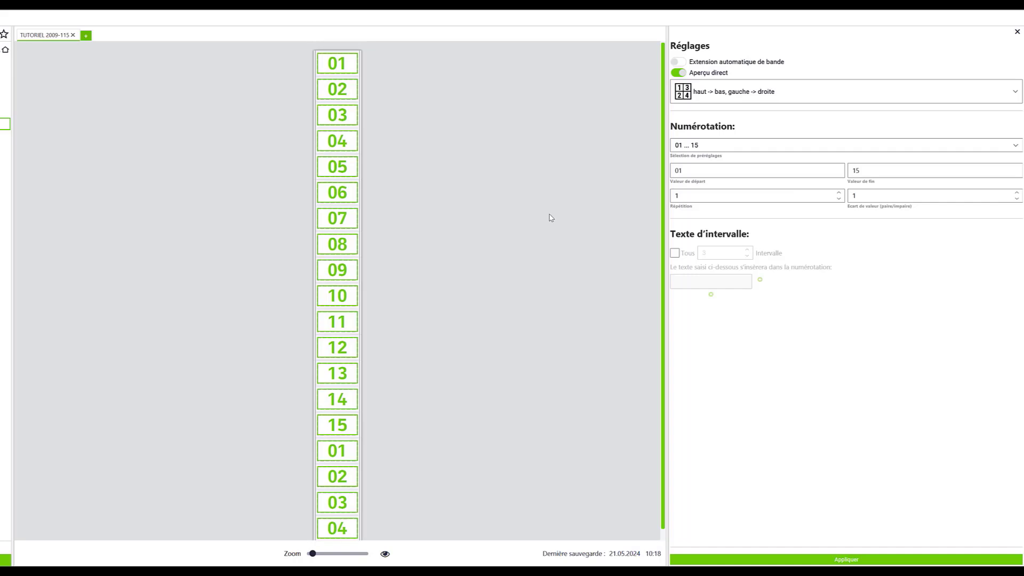
Preview the numbering with each number repeated 2 times, and return the repetition to 1.
click(702, 195)
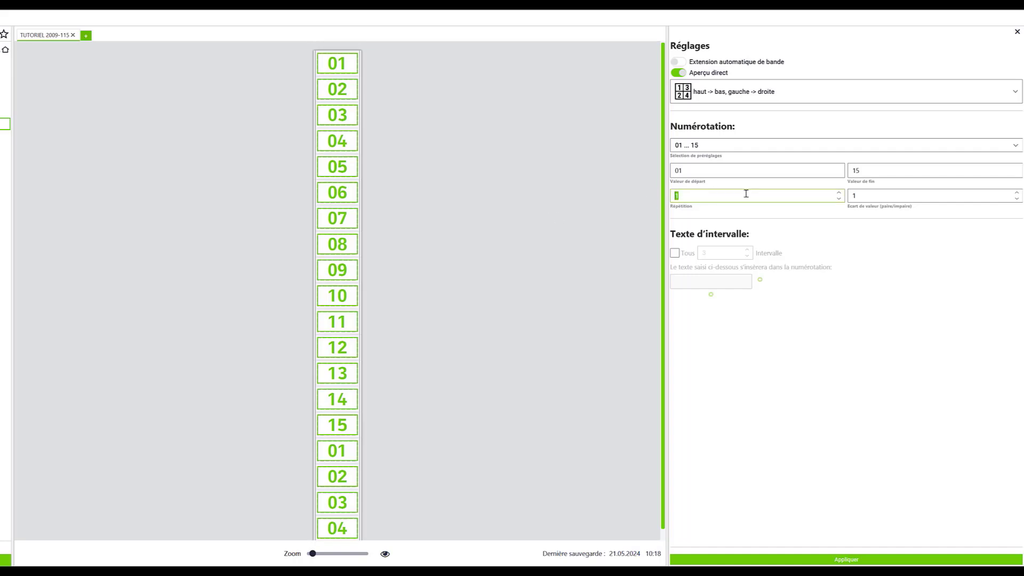
click(840, 195)
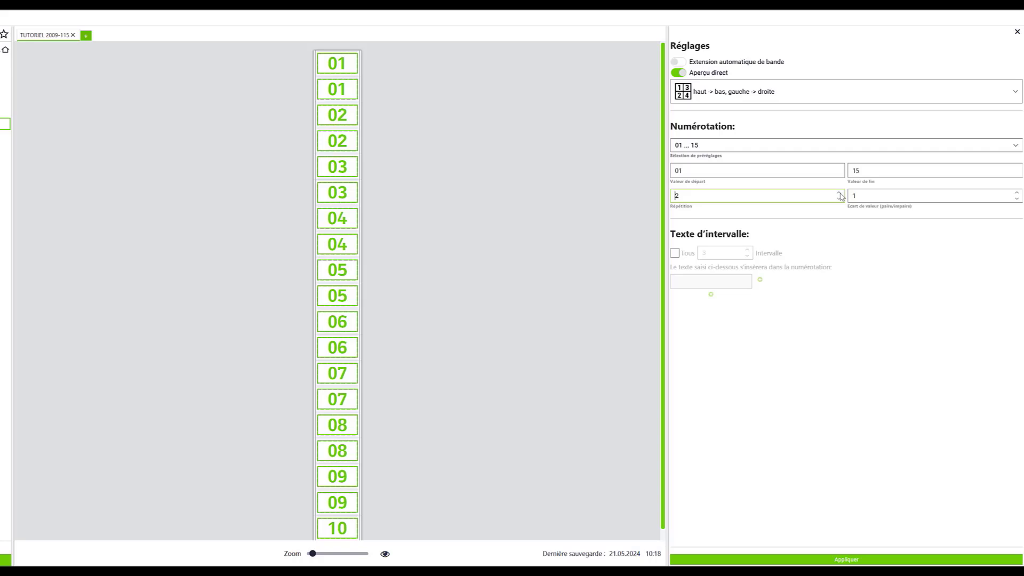
click(840, 199)
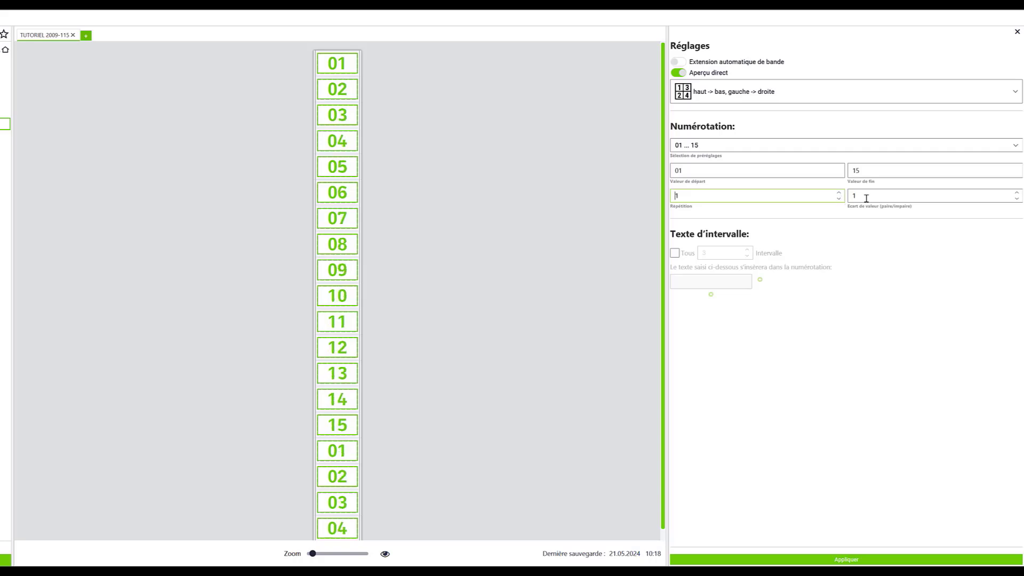
Preview odd and even numbering with a value gap of 2 and start value 02, and restore start value 01 and gap 1.
click(852, 196)
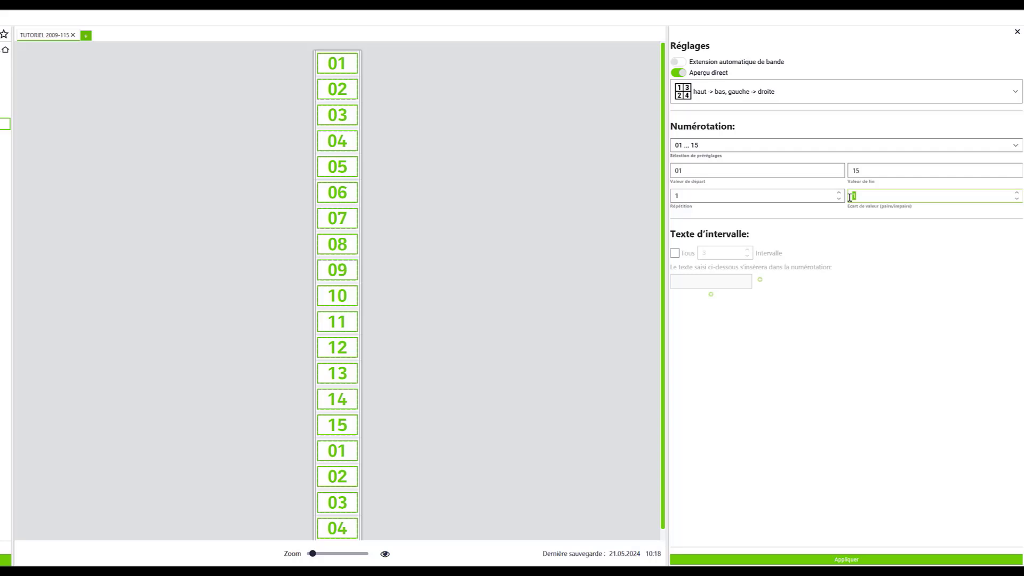
click(1017, 193)
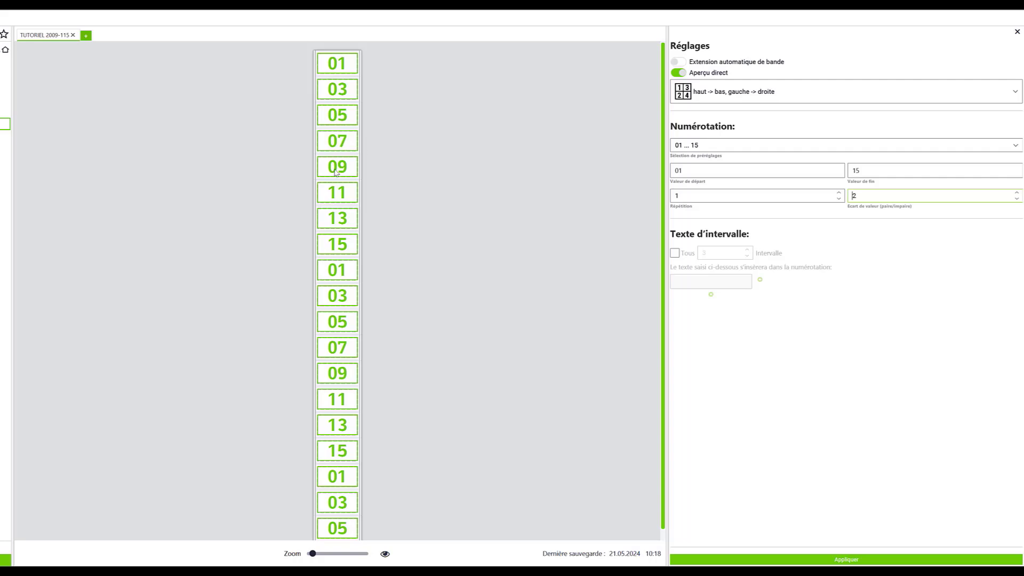
click(695, 171)
key(BackSpace)
text(2)
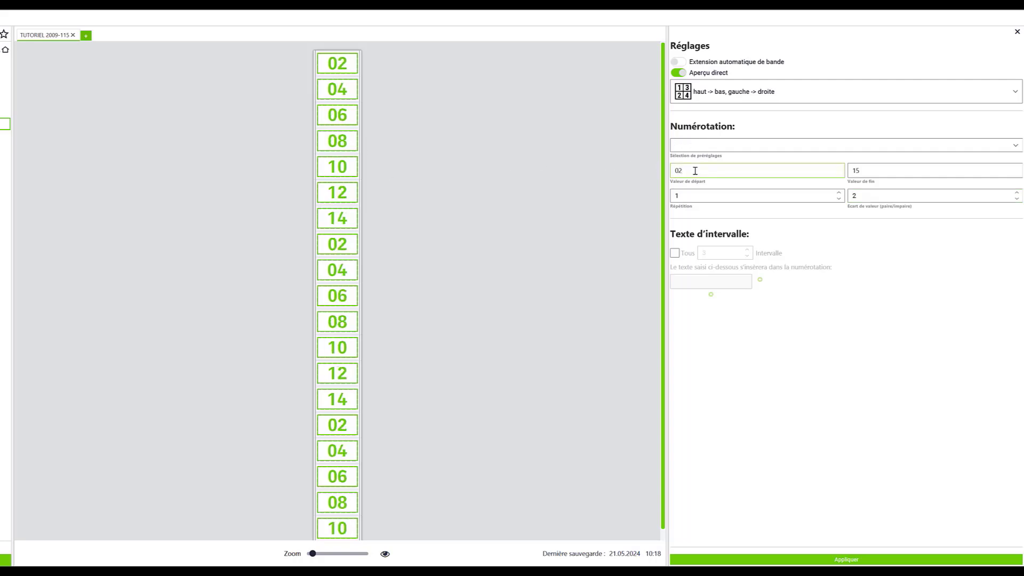
key(ctrl+a)
text(01)
click(1017, 198)
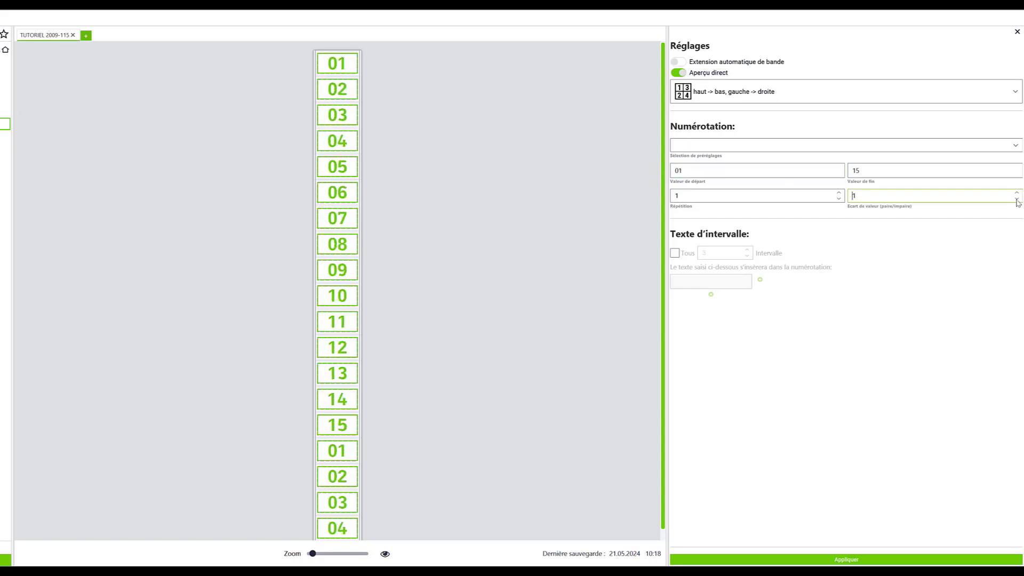
Enable interval text every 4 numbers and enter N and PE as the two texts to insert in the numbering.
click(675, 254)
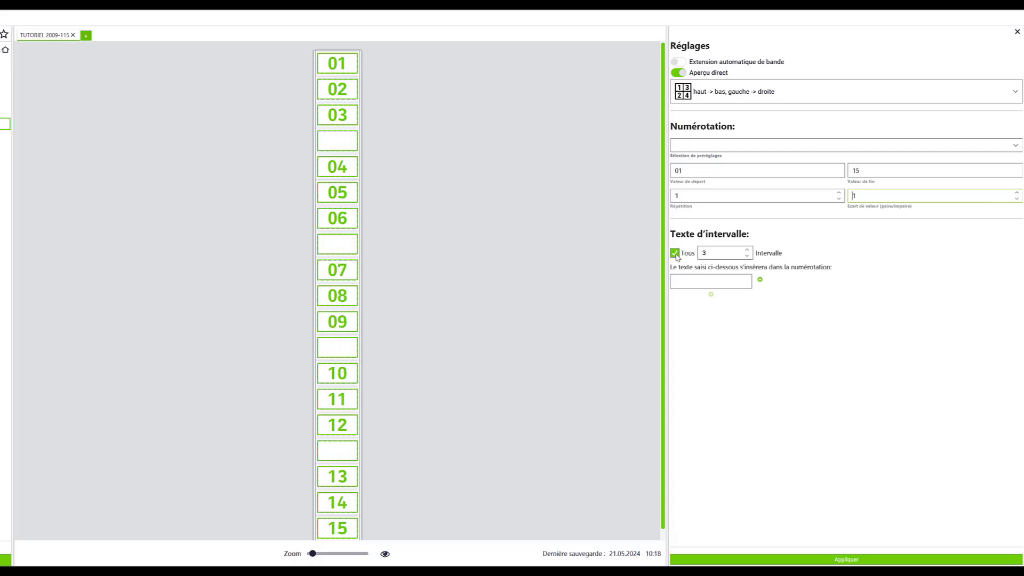
click(747, 250)
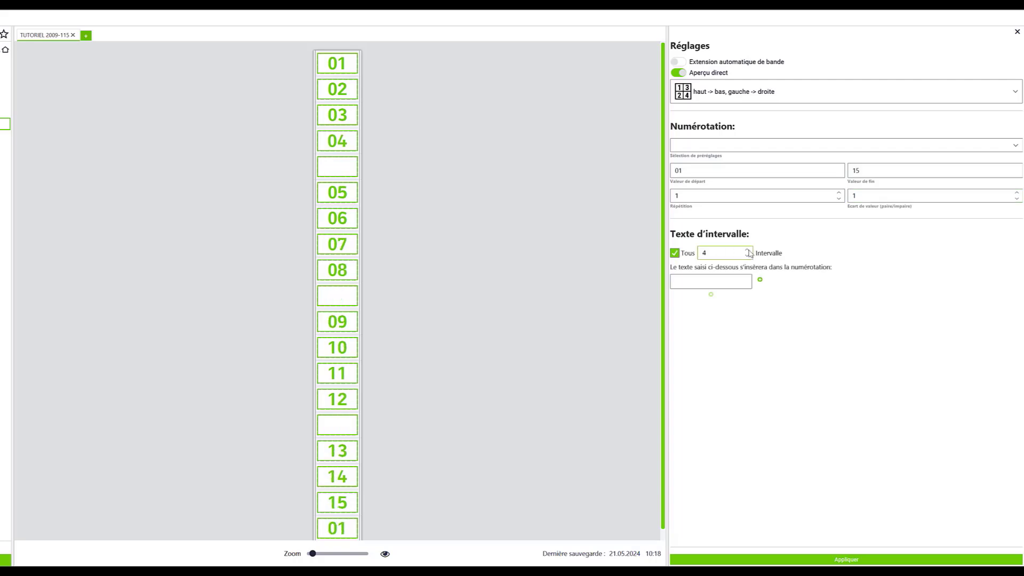
click(707, 282)
text(N)
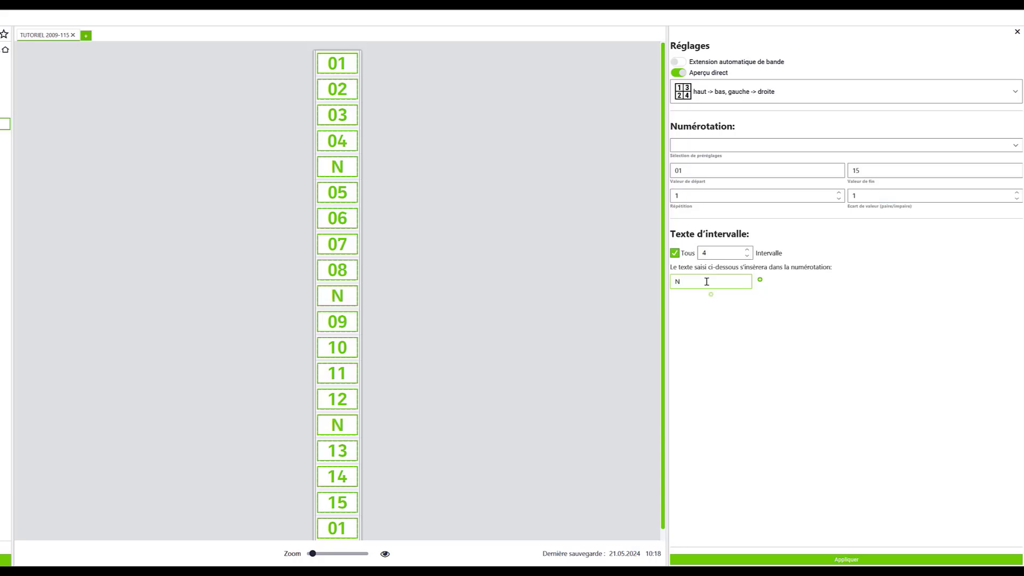
click(760, 280)
click(764, 281)
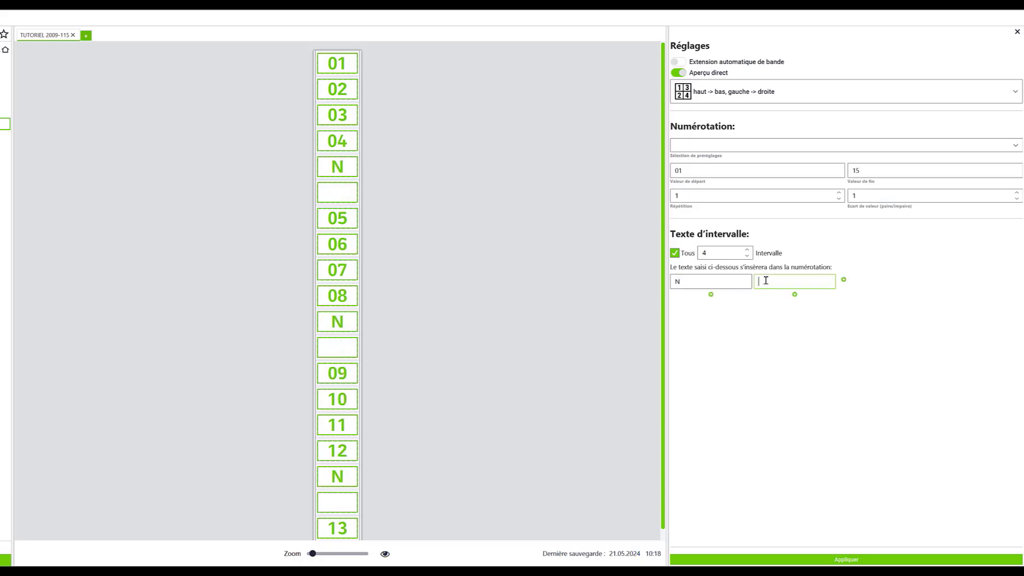
text(PE)
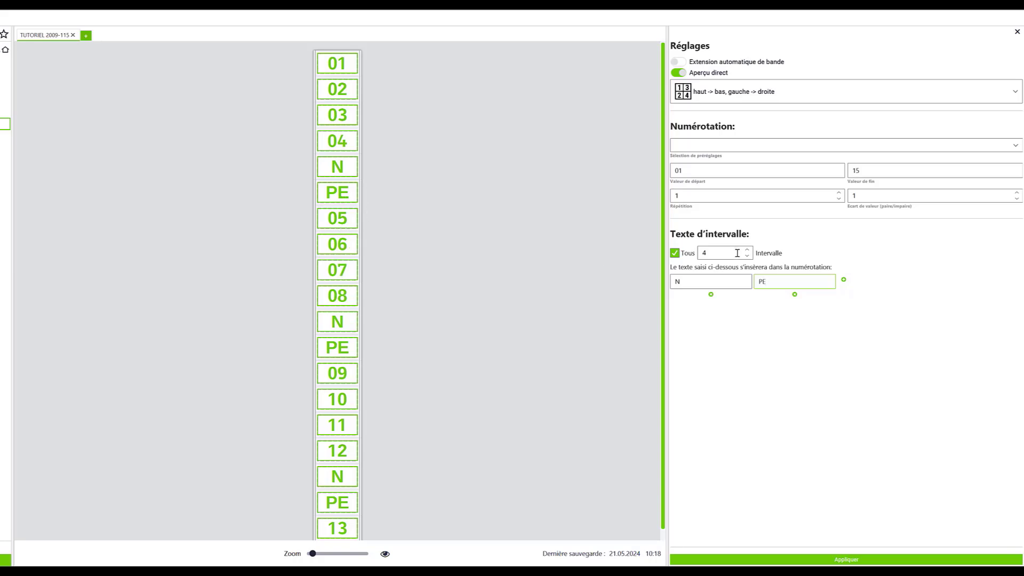
Turn on automatic strip extension and apply the 01 to 15 numbering with its interval texts to the selected markers.
click(688, 63)
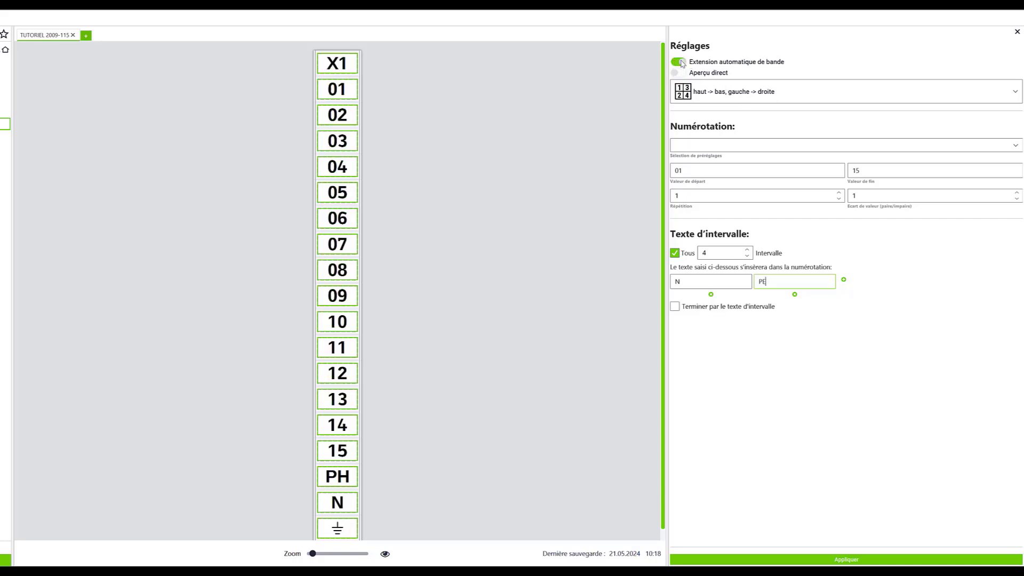
click(856, 559)
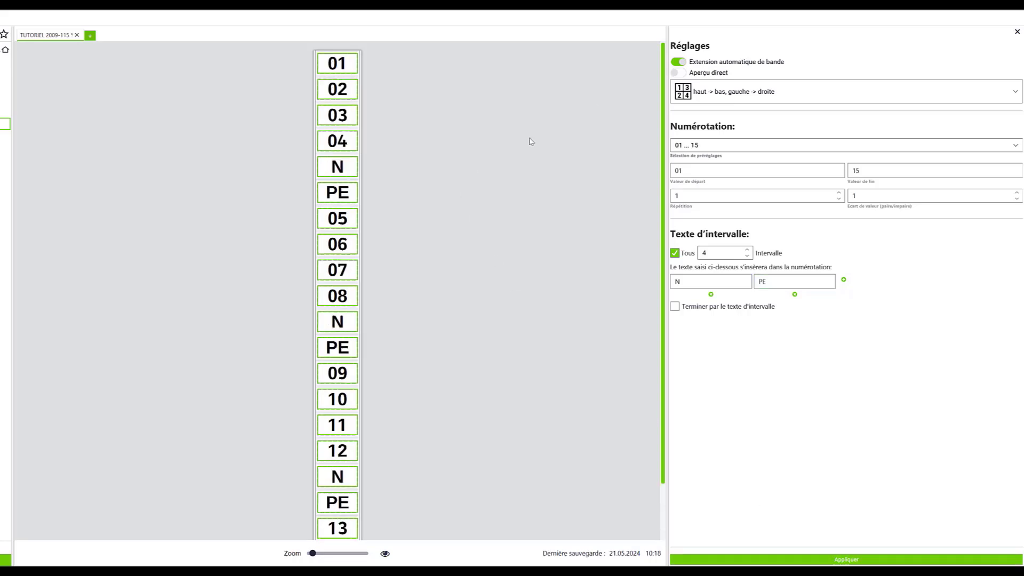
scroll(663, 58, down, 2)
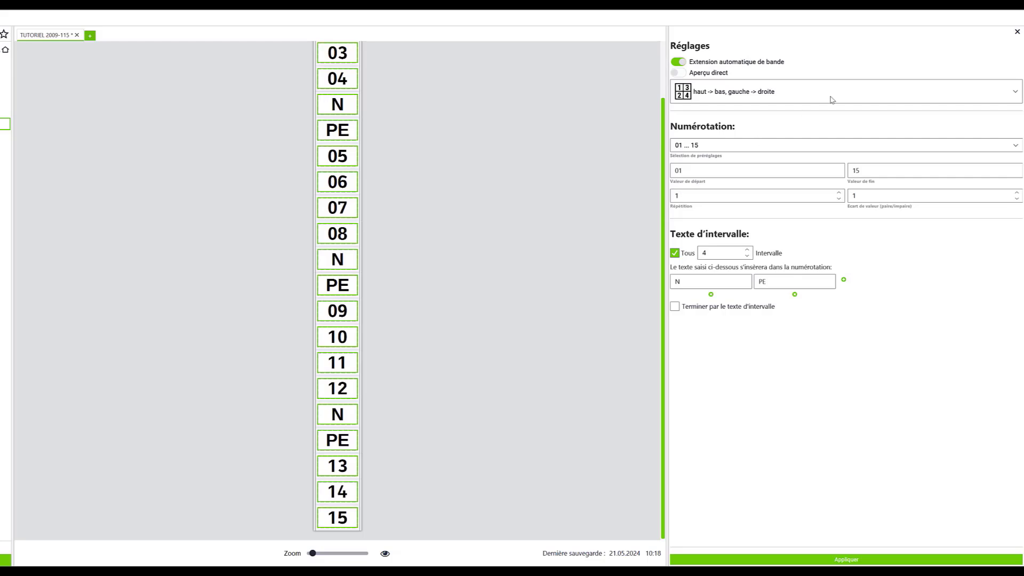
Close the numbering settings and replace the three PE texts on the strip with the earth symbol.
click(1017, 32)
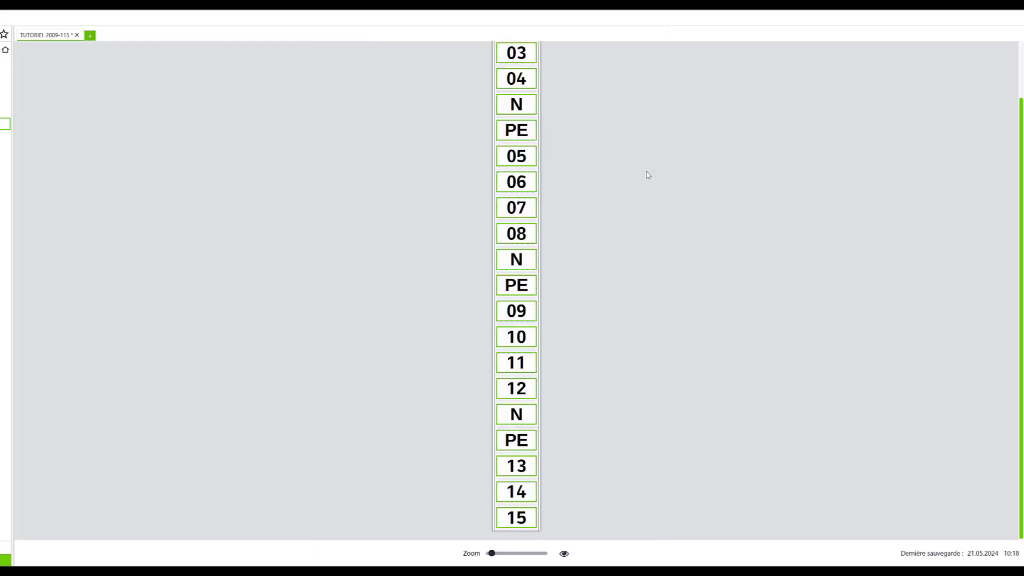
scroll(647, 173, up, 2)
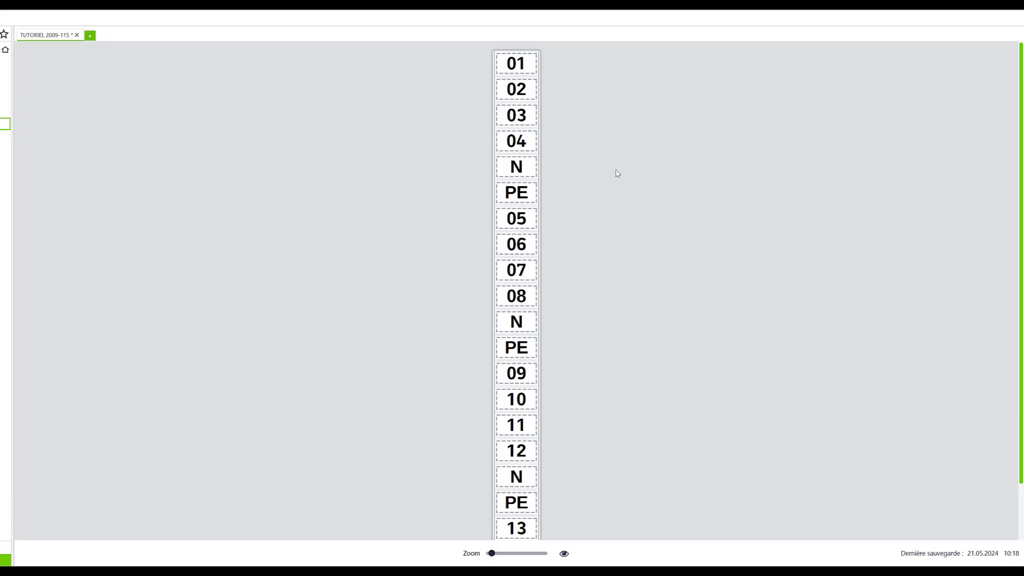
click(516, 192)
ctrl+click(529, 352)
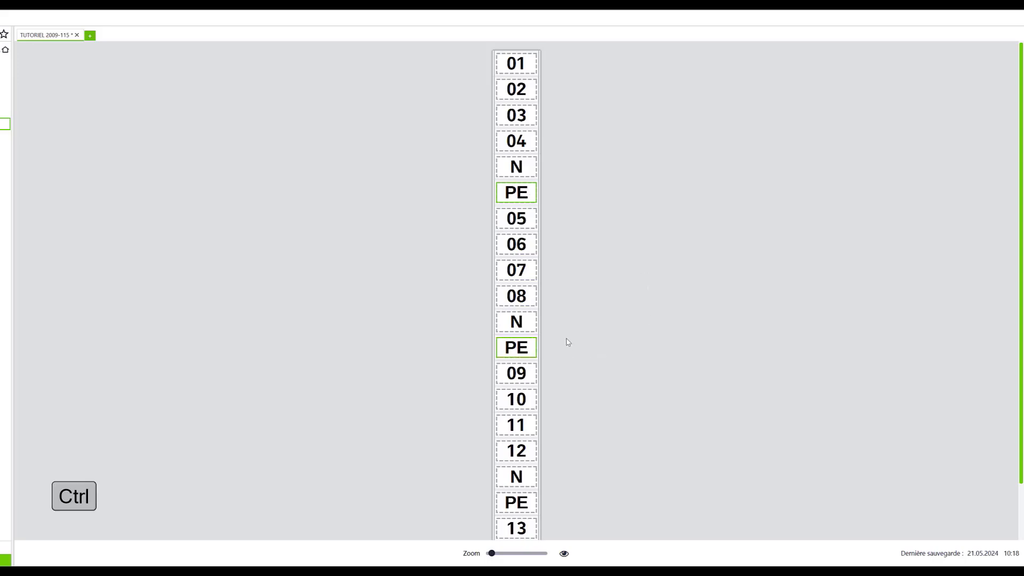
scroll(569, 342, down, 1)
ctrl+click(527, 443)
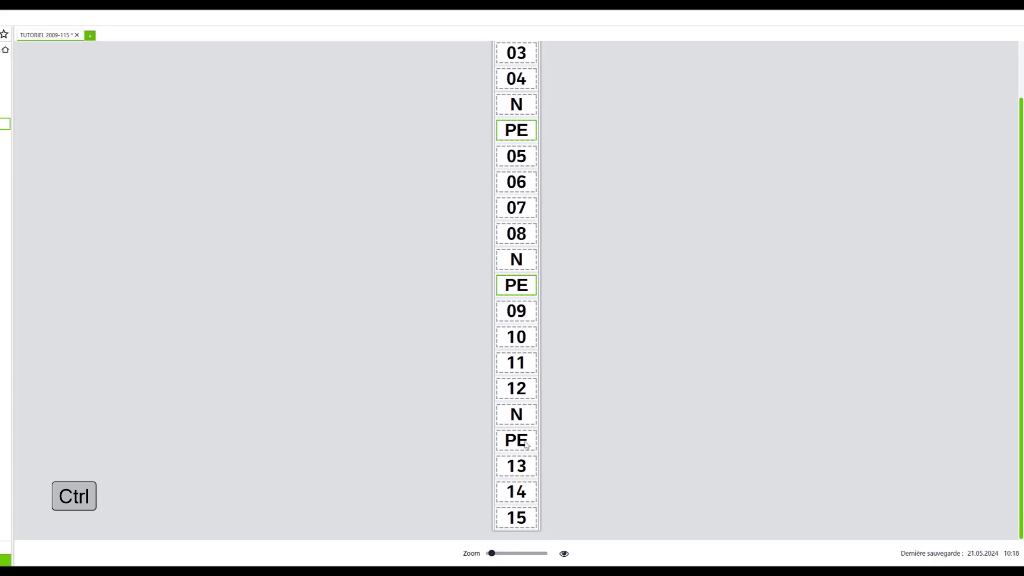
scroll(588, 397, up, 2)
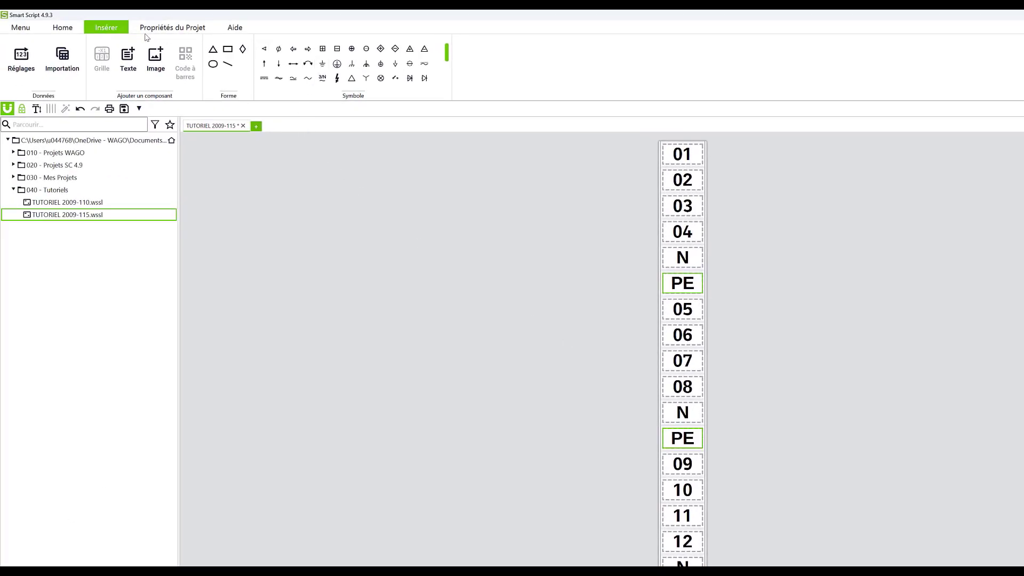
click(323, 65)
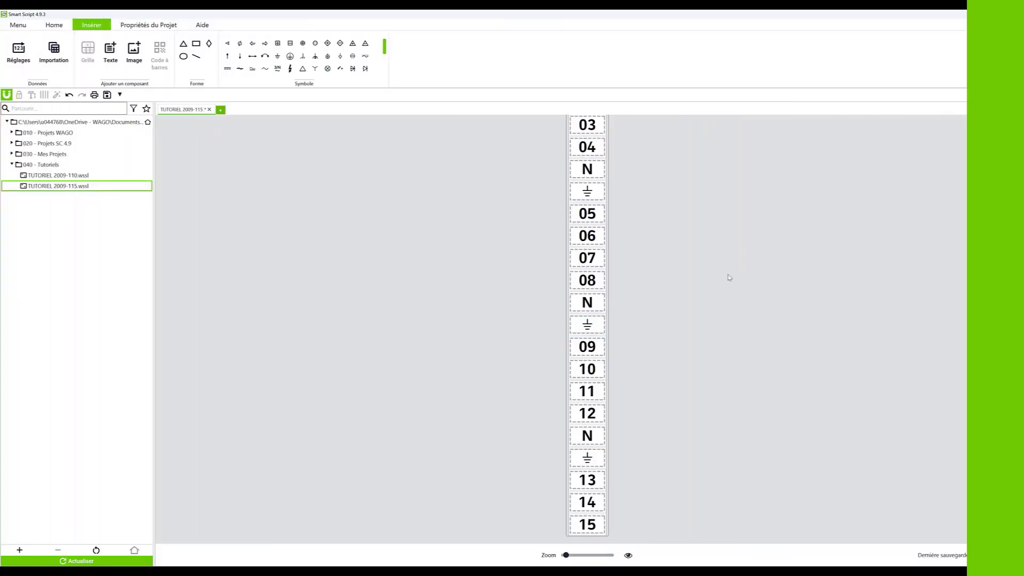
Preview printing only the continuous range of markers from 05 to the earth symbol after 12, and cancel the print.
click(606, 214)
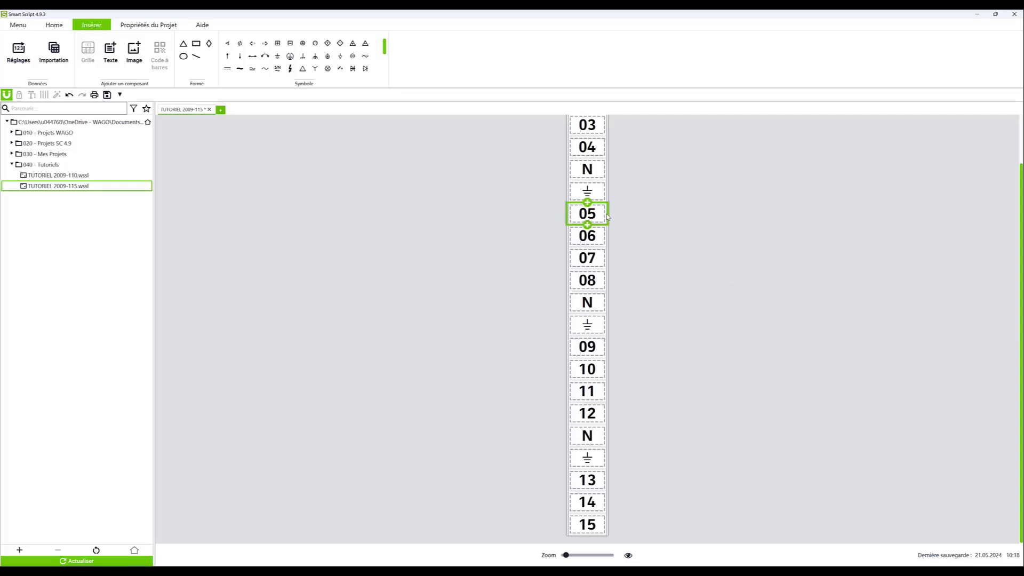
key(shift)
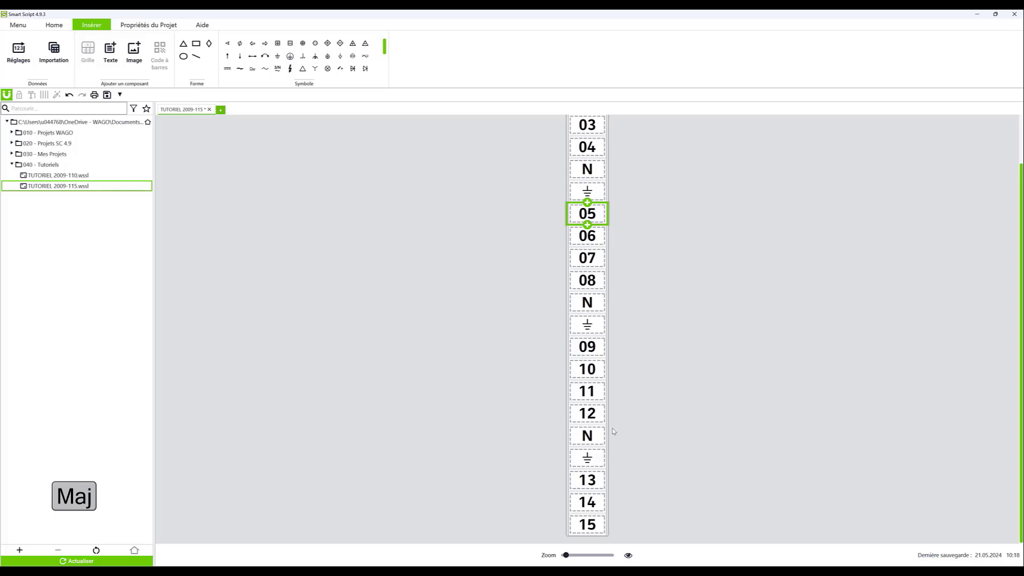
shift+click(607, 455)
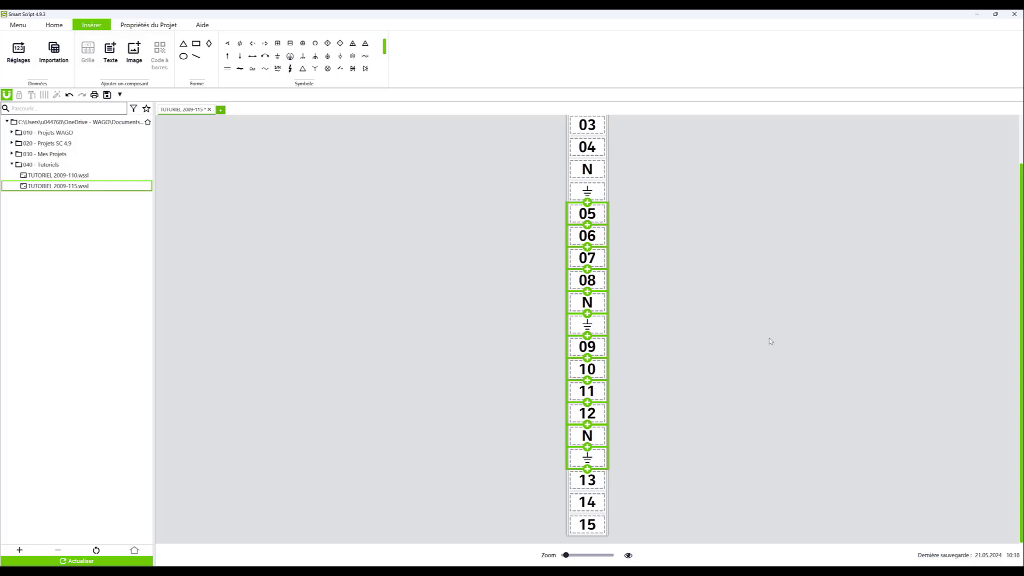
click(95, 95)
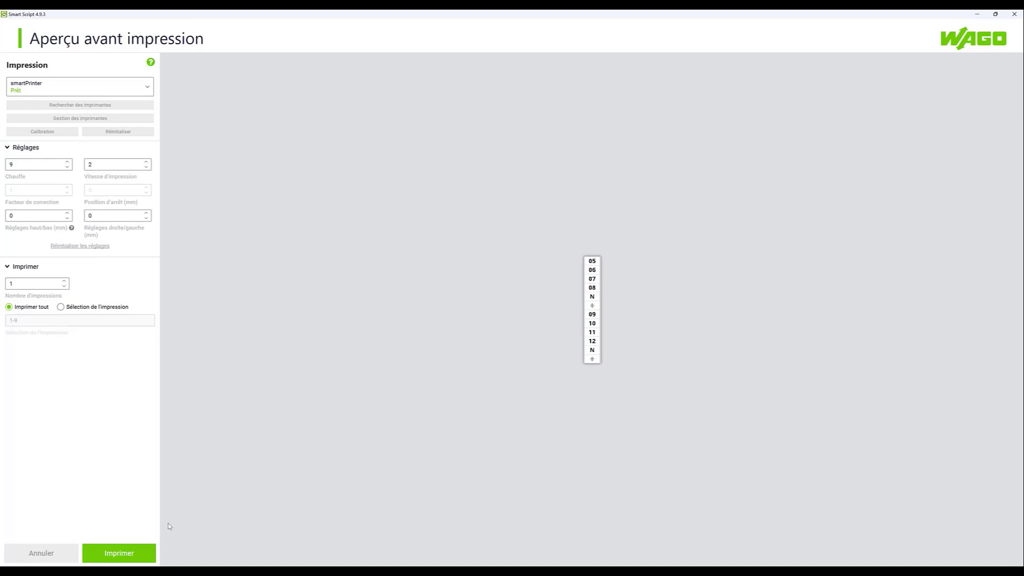
click(18, 556)
click(704, 264)
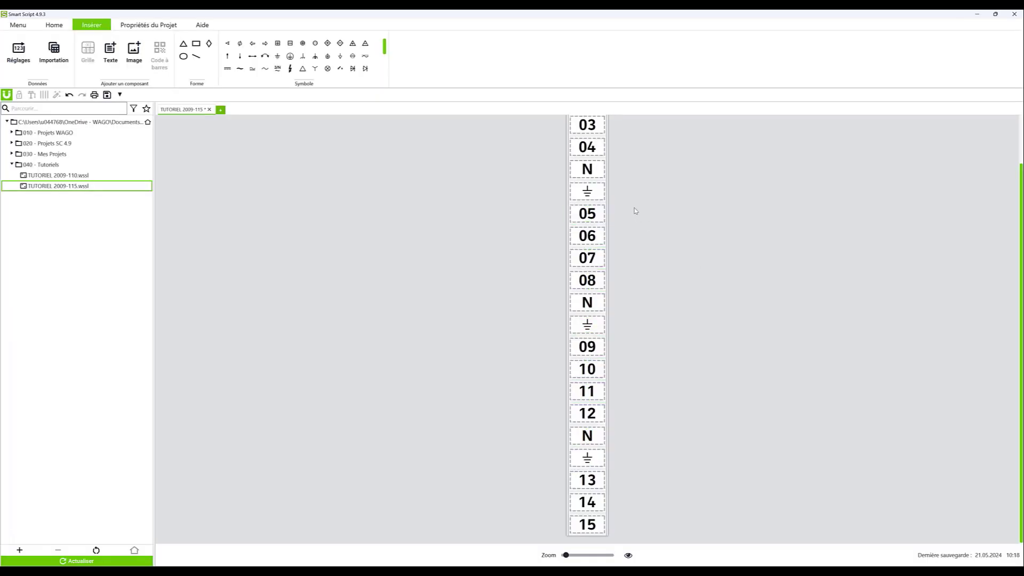
Preview printing only the individual markers 04, 05, 10 and 11, cancel the print and clear the selection.
click(608, 152)
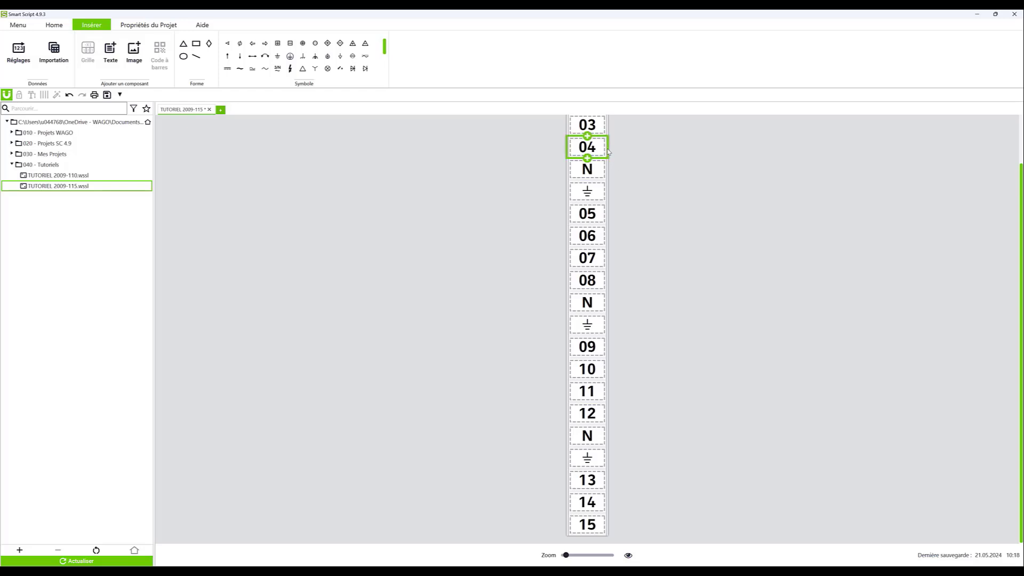
ctrl+click(607, 214)
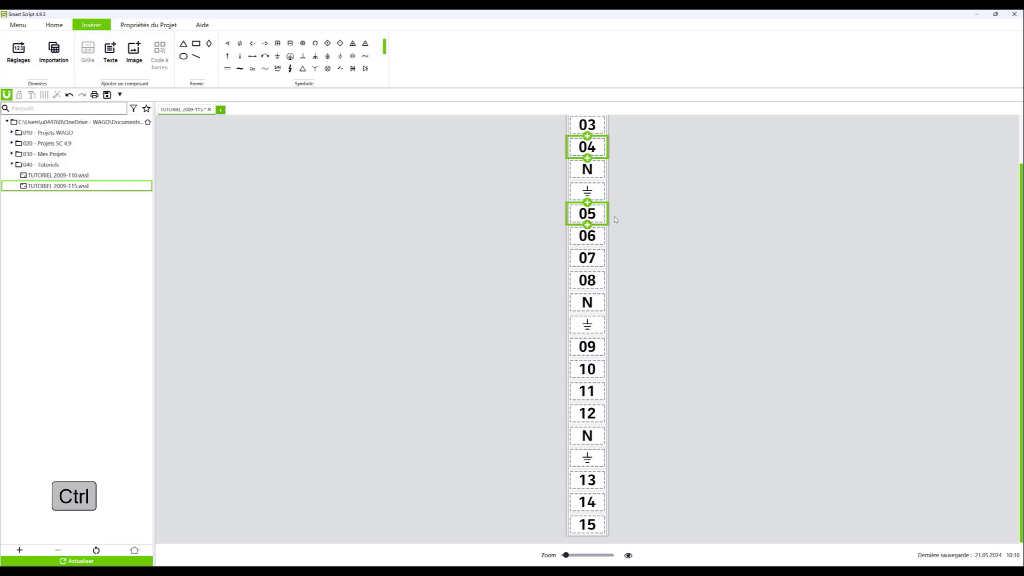
ctrl+click(608, 370)
ctrl+click(608, 393)
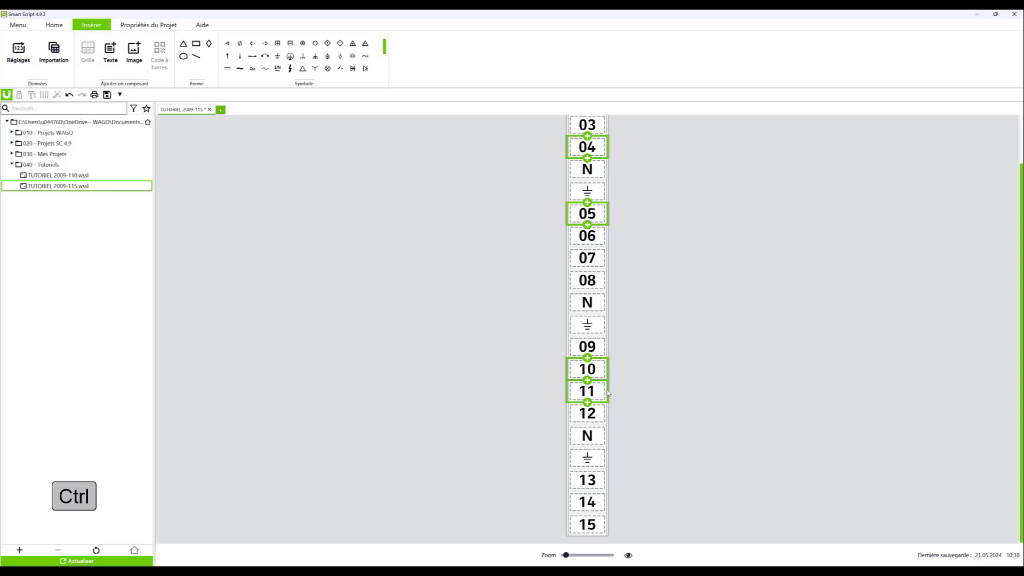
click(95, 96)
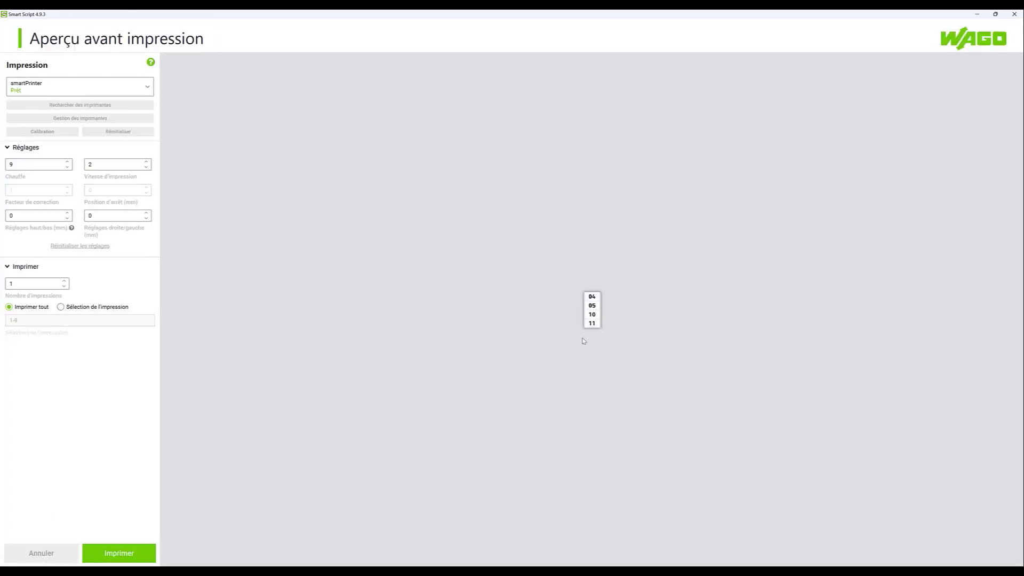
click(42, 552)
click(725, 188)
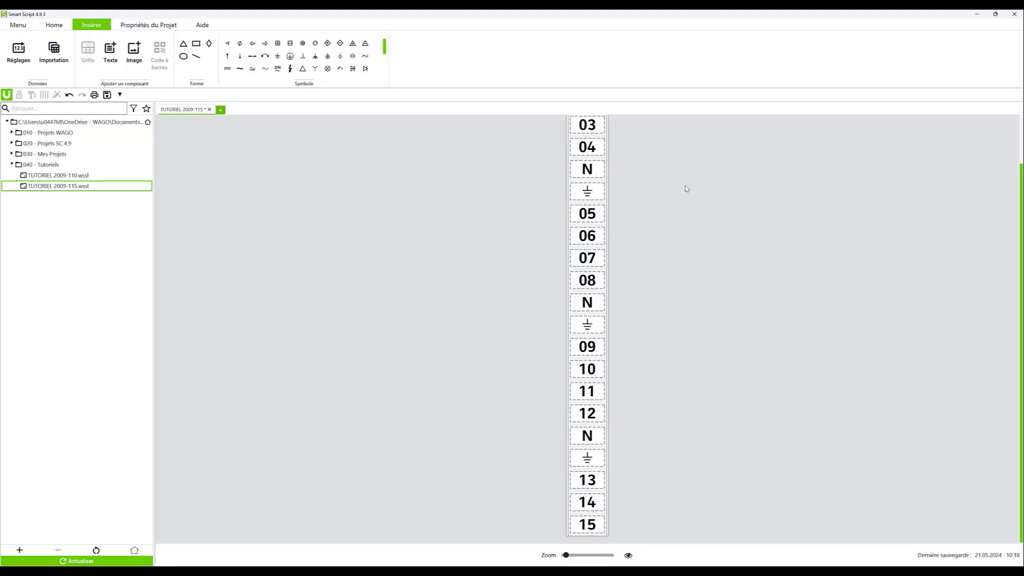
Close the TUTORIEL 2009-115 project with its changes saved, and reopen it from the 040 - Tutoriels folder.
scroll(686, 188, up, 1)
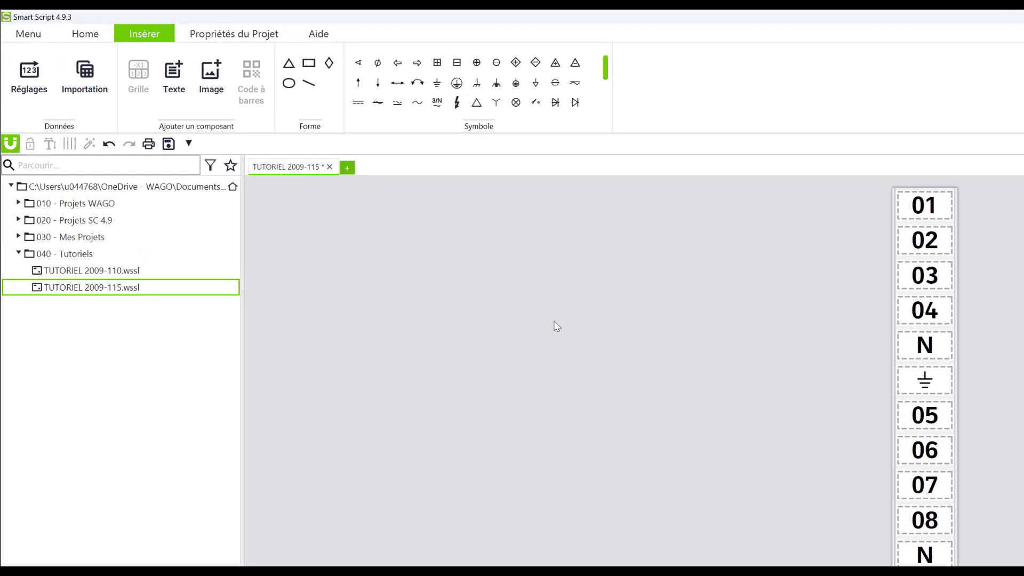
click(329, 167)
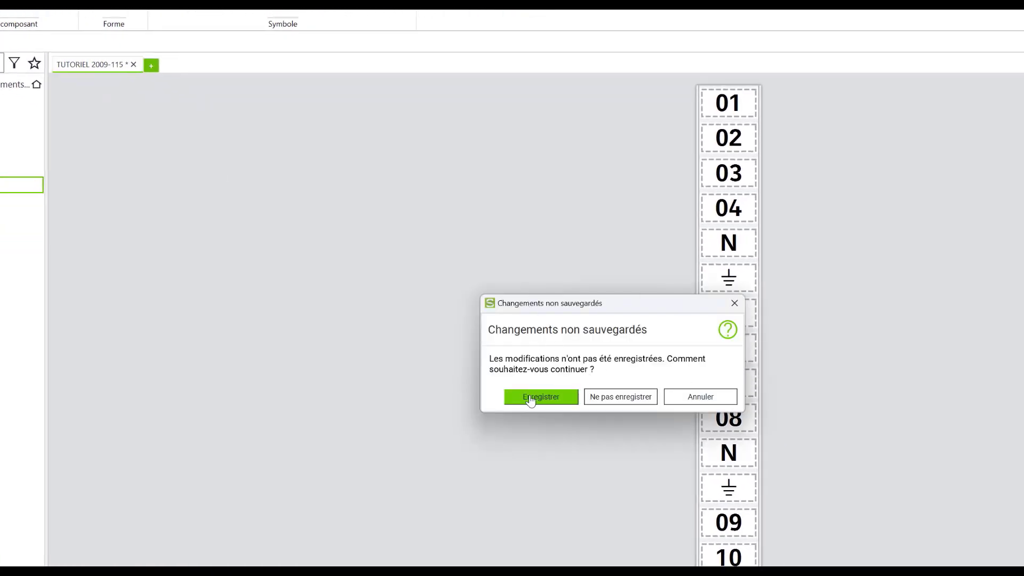
click(555, 397)
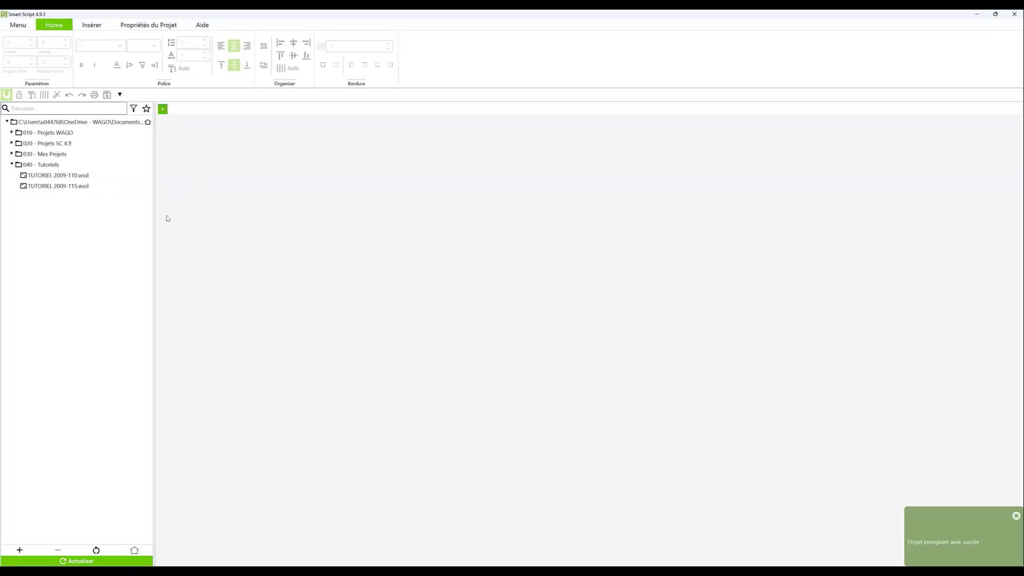
double_click(73, 187)
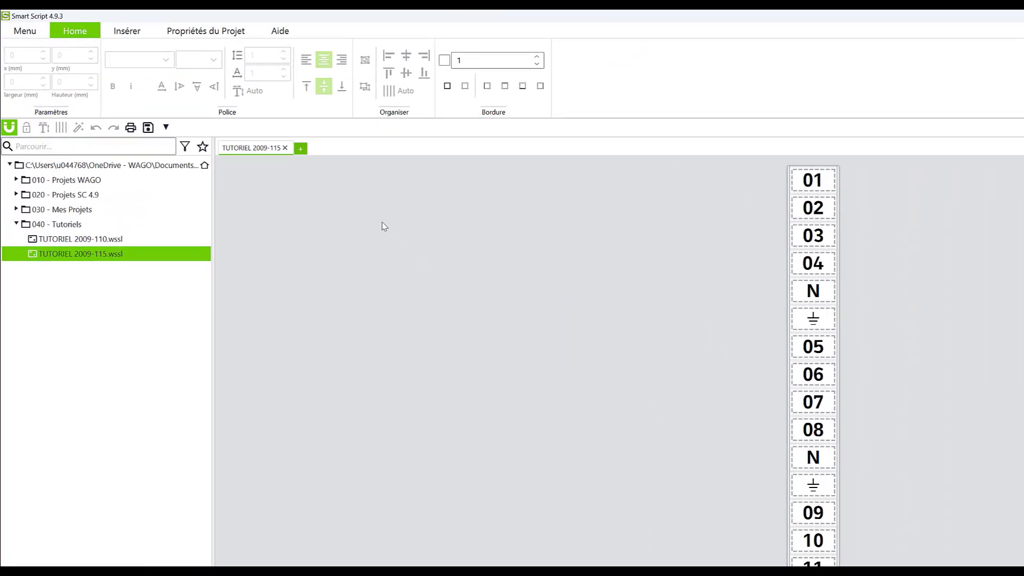
Create a new project with the 2009-115 WMB-Inline material and open its data import.
click(302, 150)
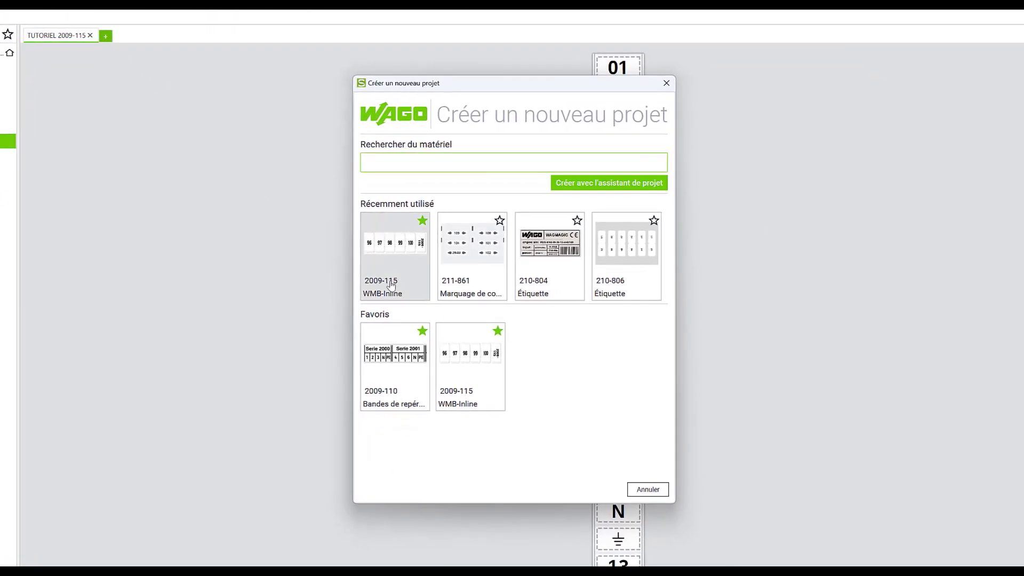
click(390, 285)
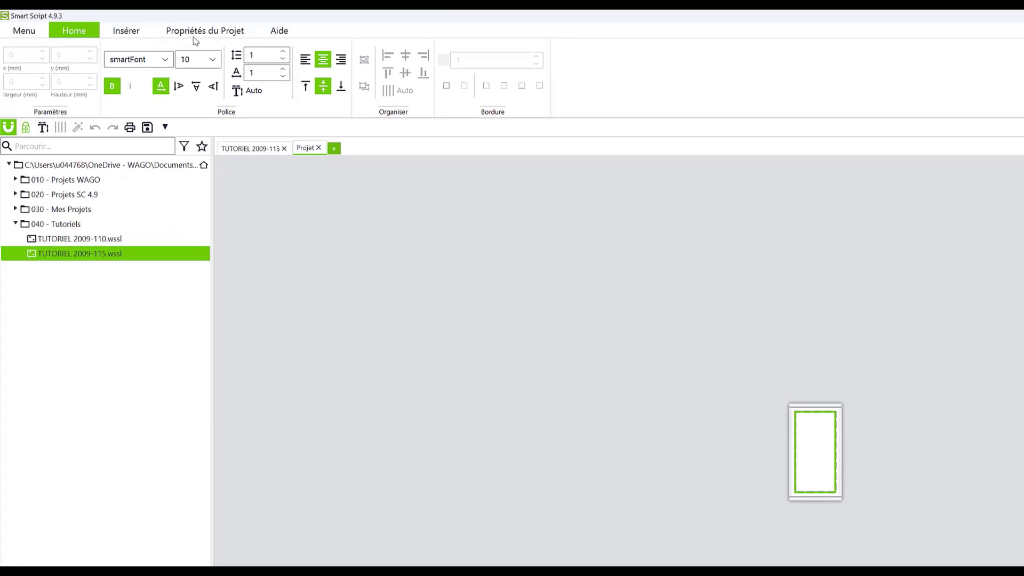
click(134, 31)
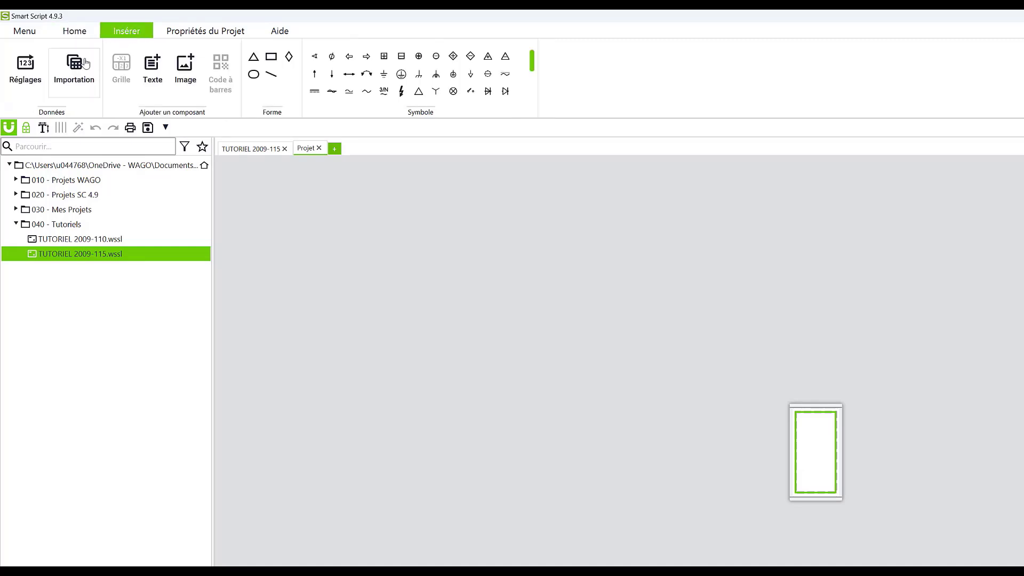
click(75, 67)
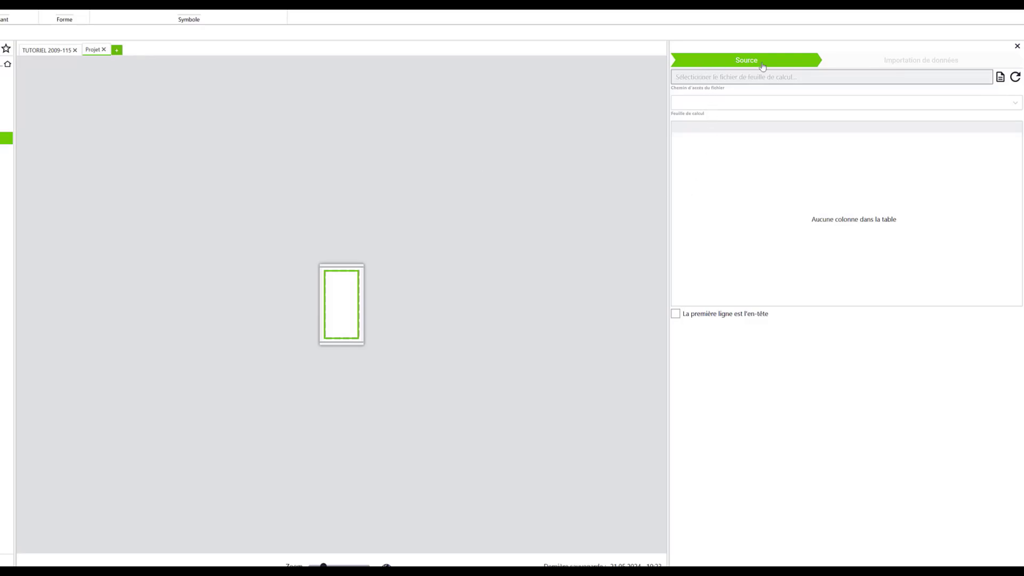
Load WAGO_Terminals_WAGO.xlsx as the import source and treat its first row as the header.
click(1000, 78)
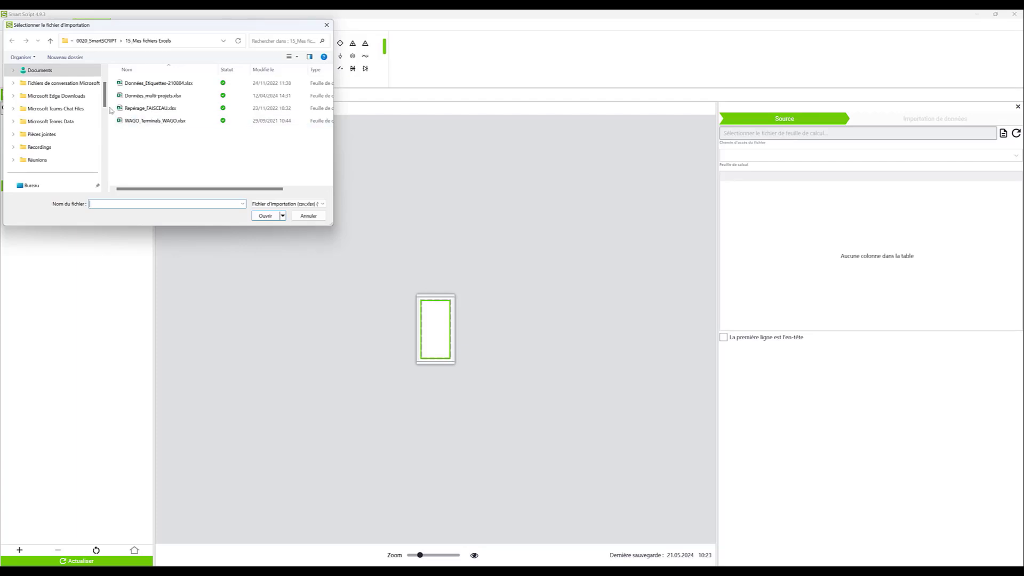
double_click(152, 121)
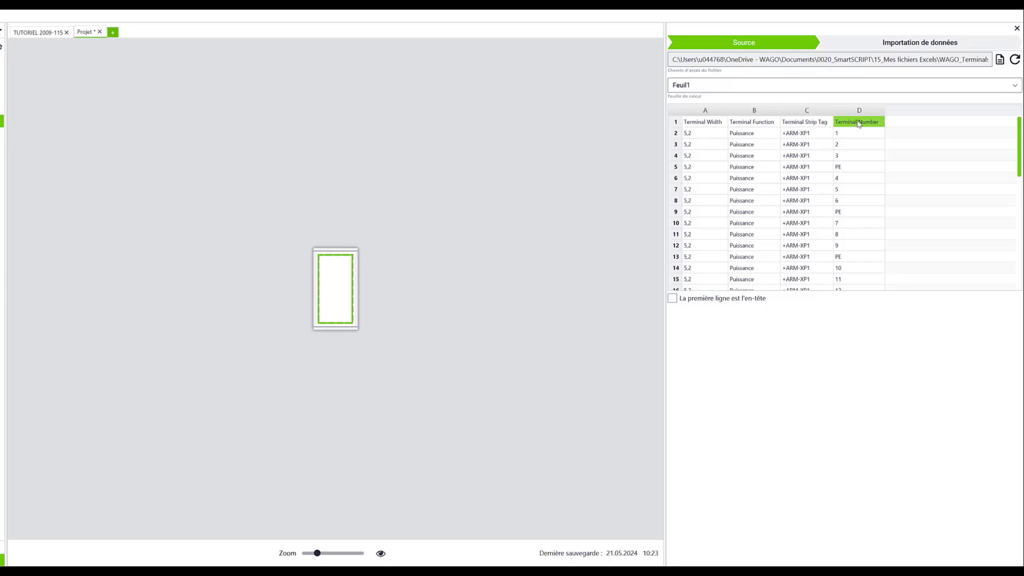
click(673, 299)
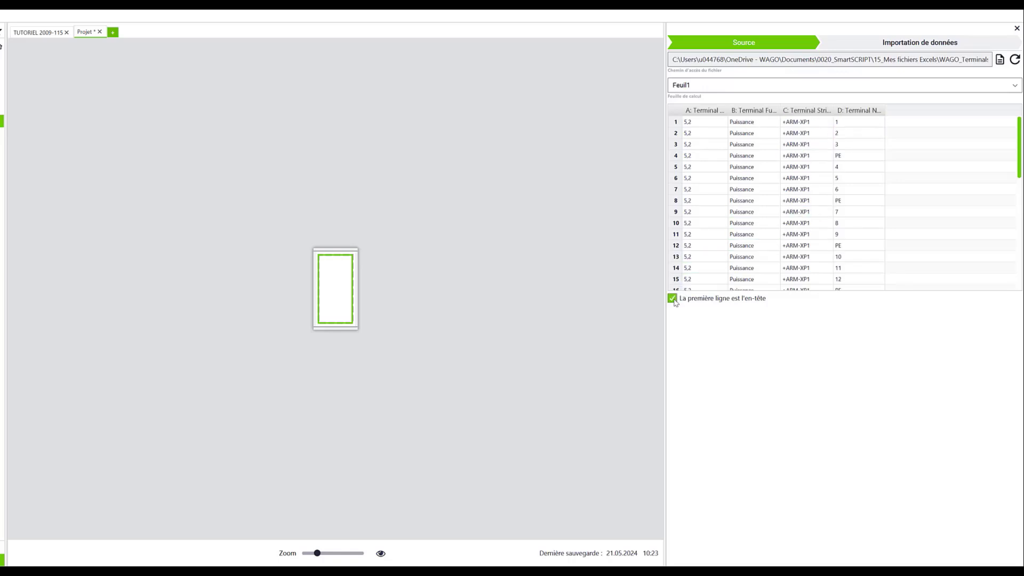
Assign the Terminal Number column to the marker text, ignoring empty cells, and import the data at the beginning of the strip.
click(903, 47)
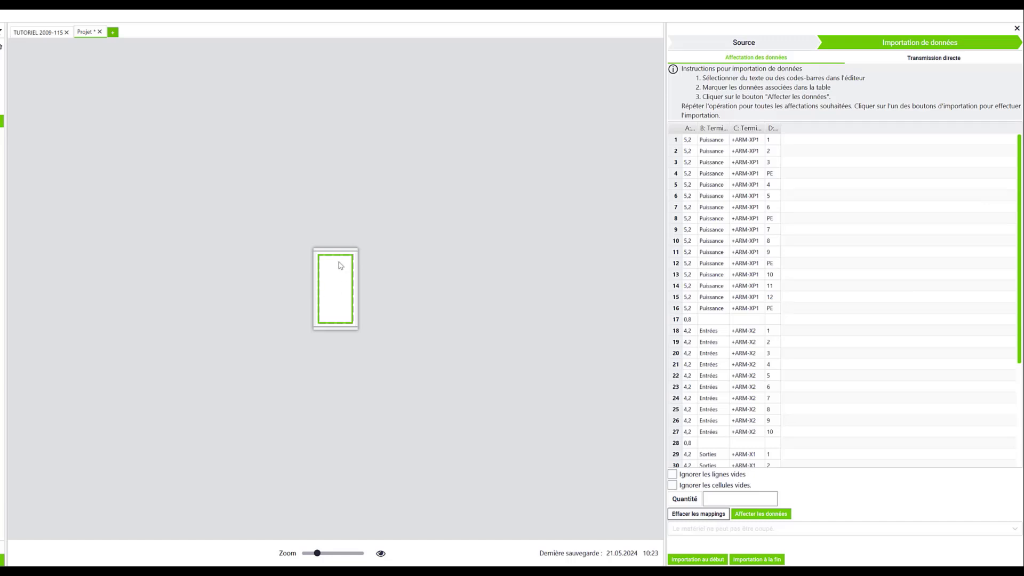
drag(250, 187, 436, 393)
drag(780, 131, 815, 131)
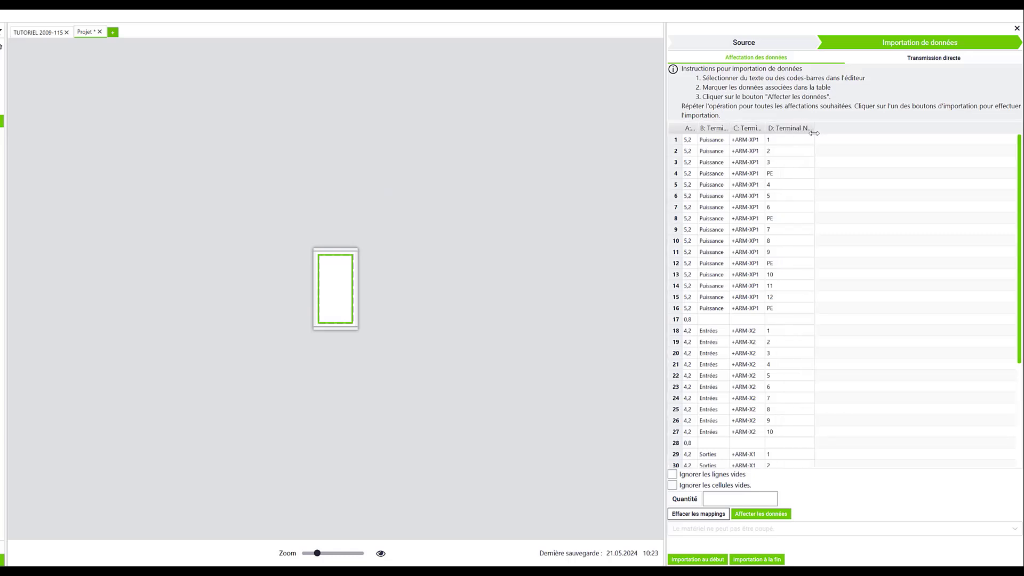
click(791, 129)
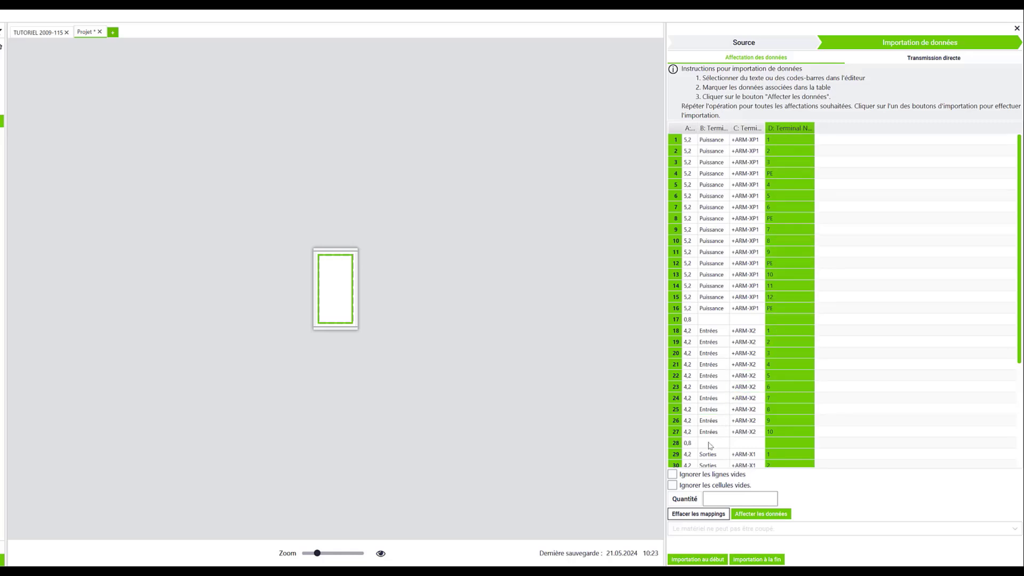
click(673, 486)
click(758, 515)
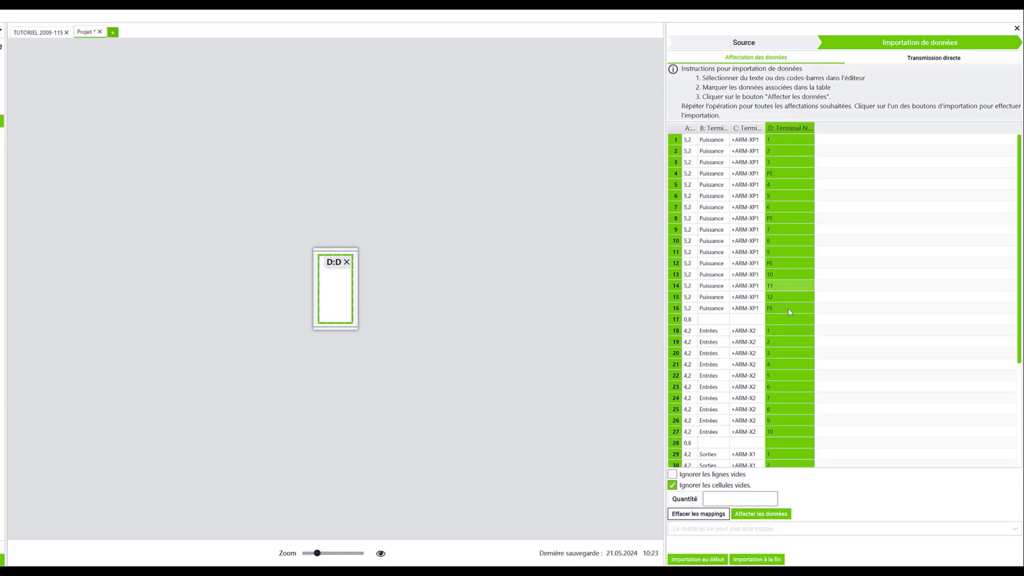
click(689, 560)
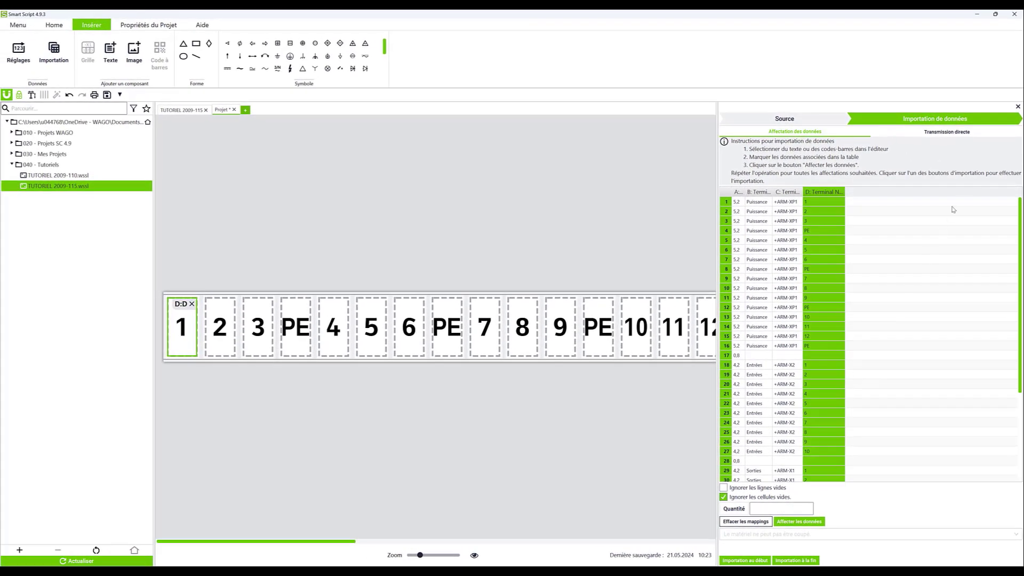
click(1016, 107)
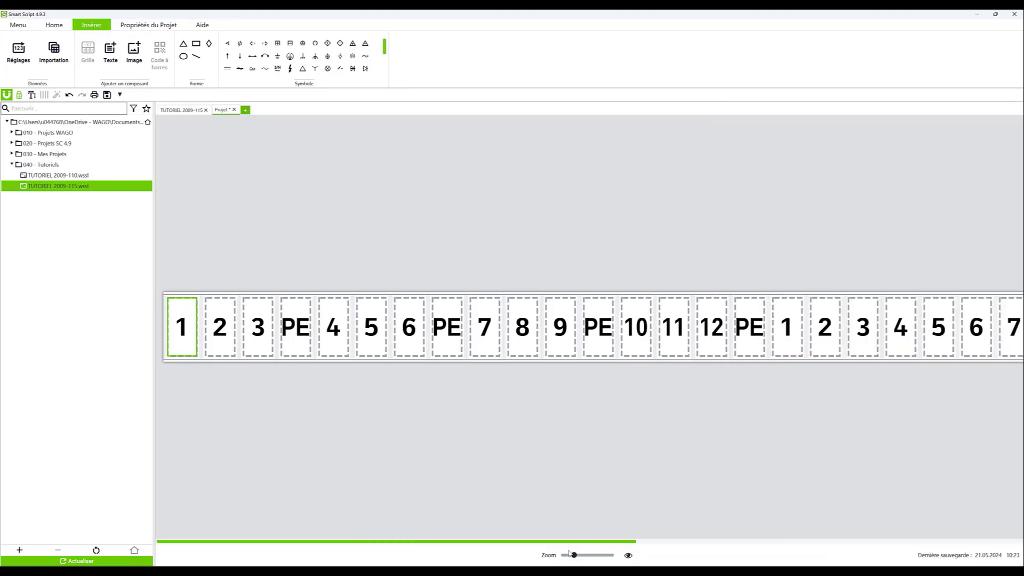
Rotate the text of all imported markers by 90° and switch the strip's working direction to vertical.
click(628, 555)
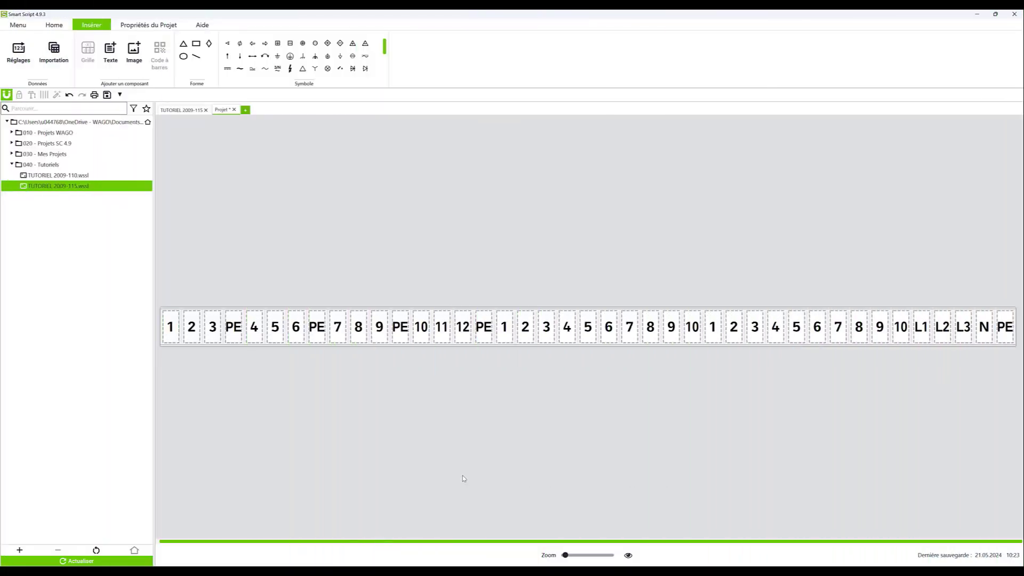
key(ctrl+a)
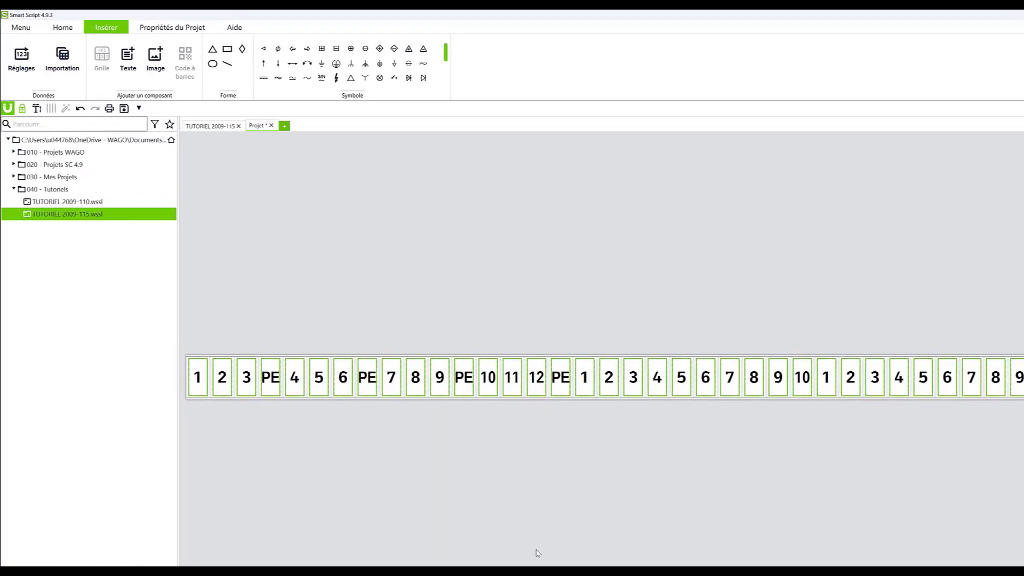
click(87, 33)
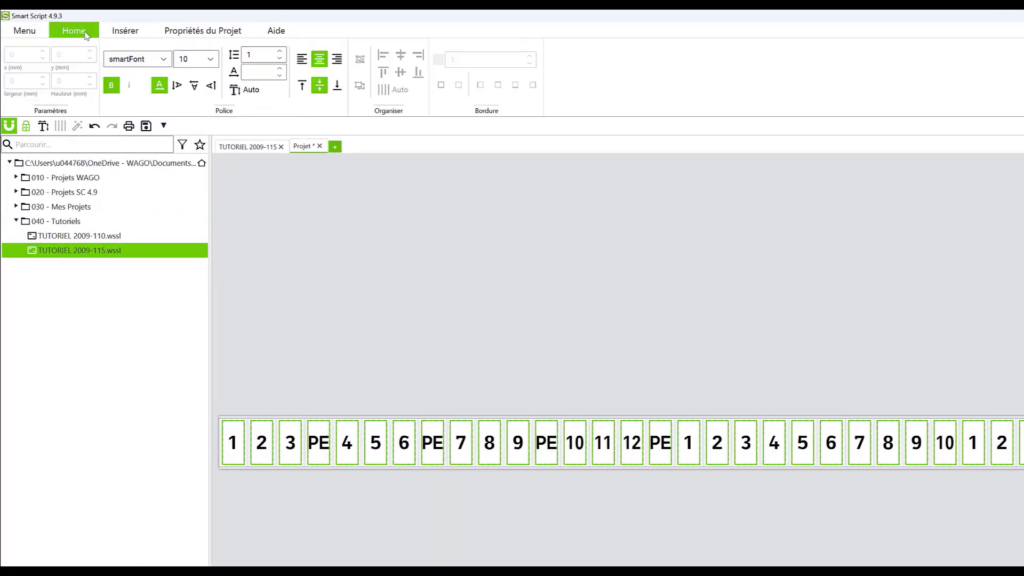
click(212, 86)
click(214, 32)
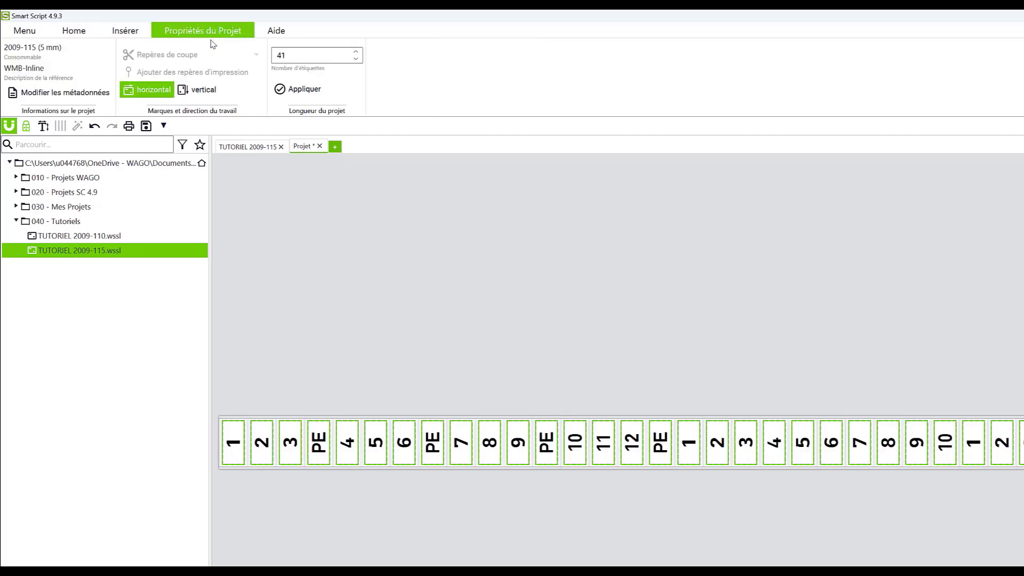
click(198, 91)
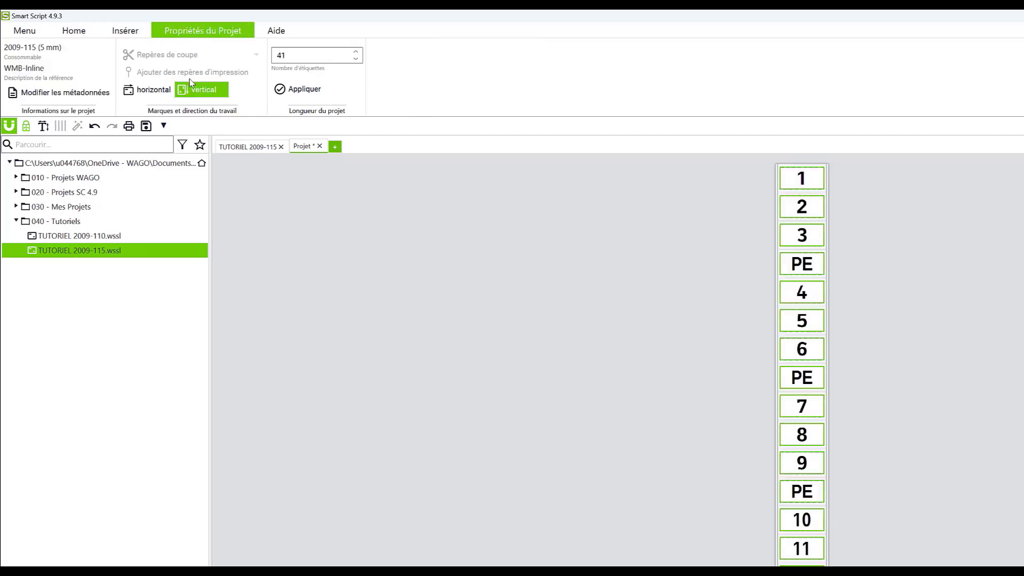
Try font sizes 12 and 16 on all markers, and return them to size 10.
click(82, 33)
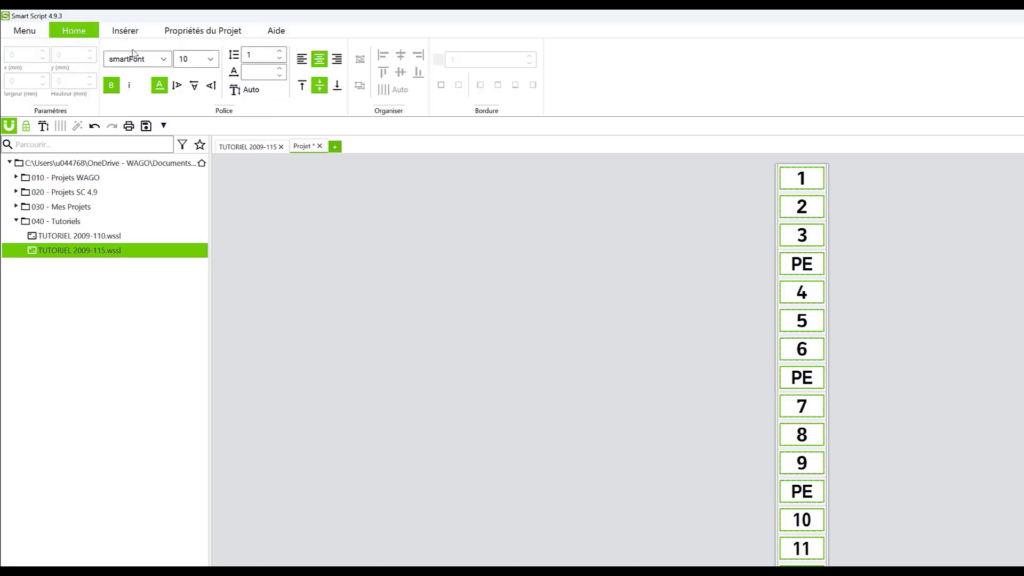
click(211, 60)
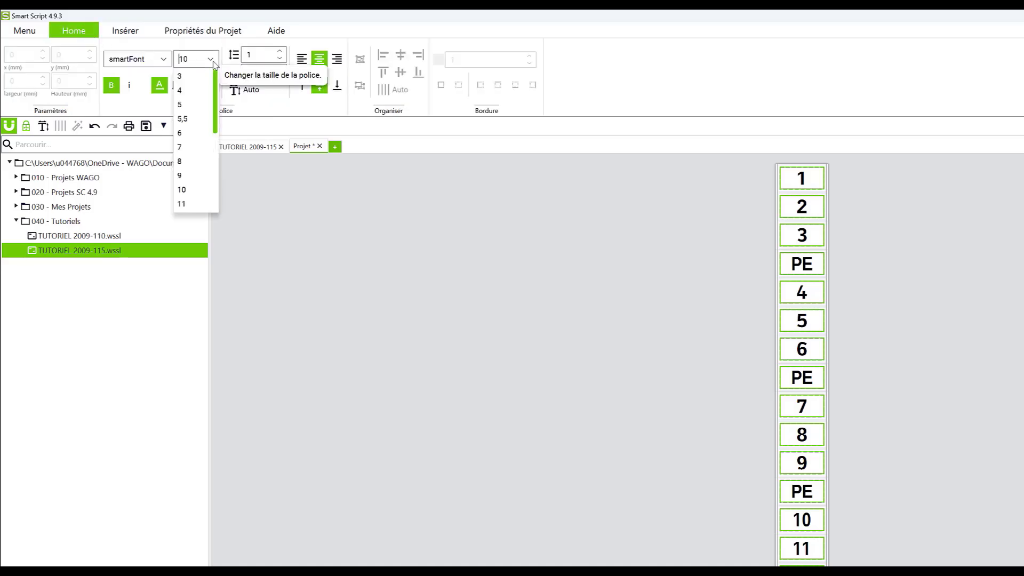
scroll(197, 147, down, 2)
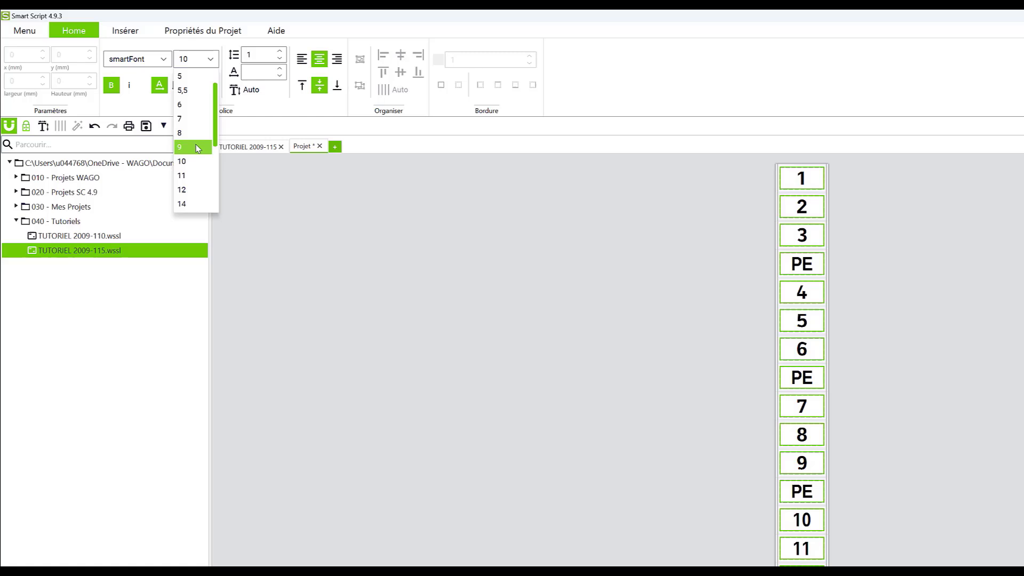
click(195, 190)
click(211, 60)
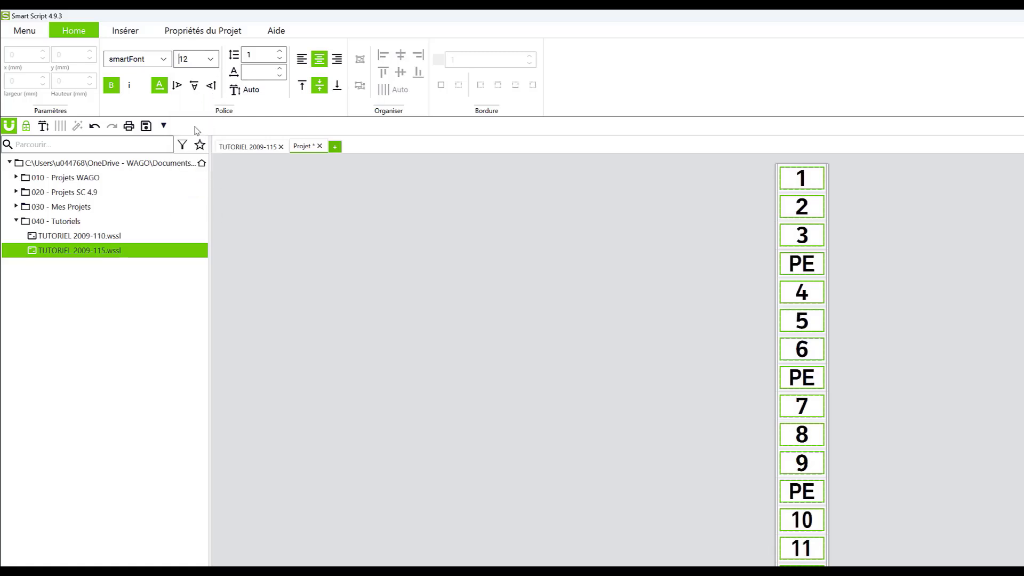
click(192, 189)
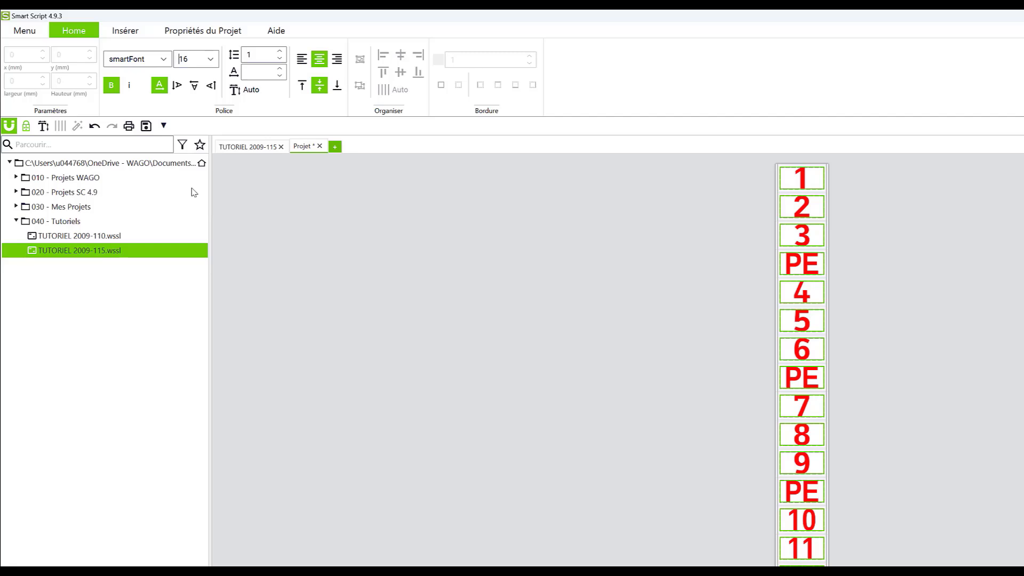
click(212, 60)
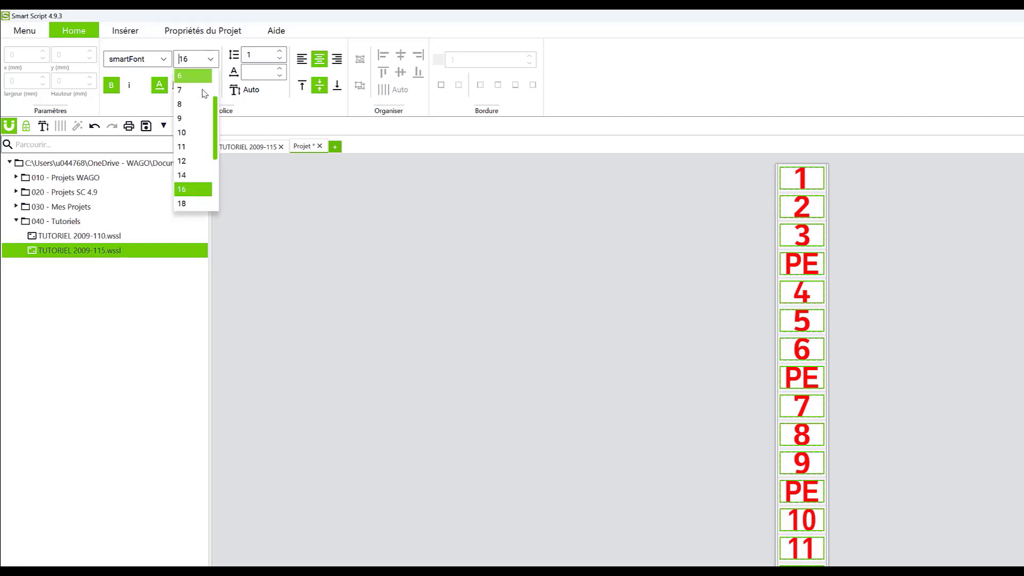
click(189, 133)
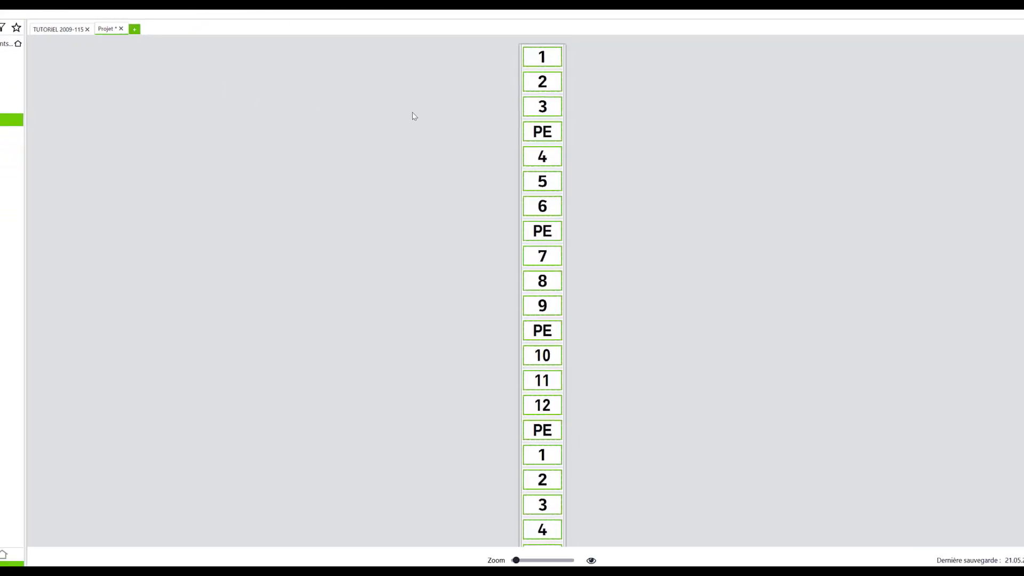
click(414, 116)
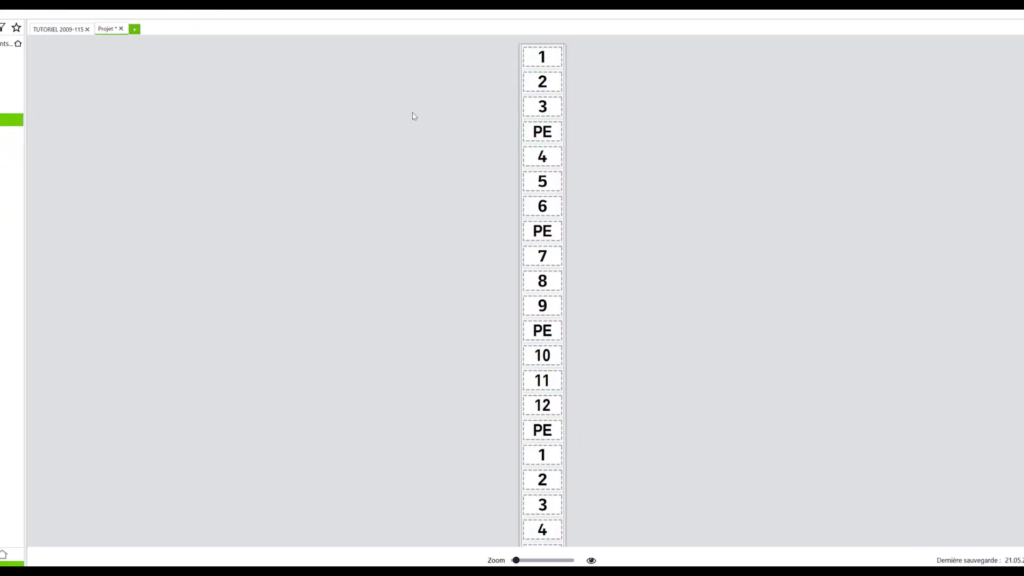
Add a marker directly below the first PE marker and set its text to TEST 10.
click(564, 134)
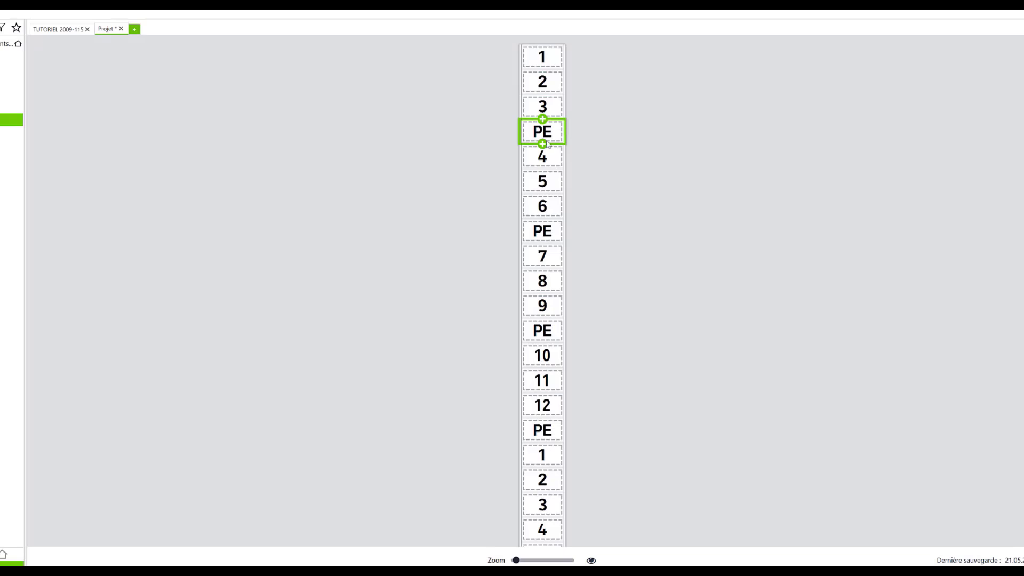
click(542, 144)
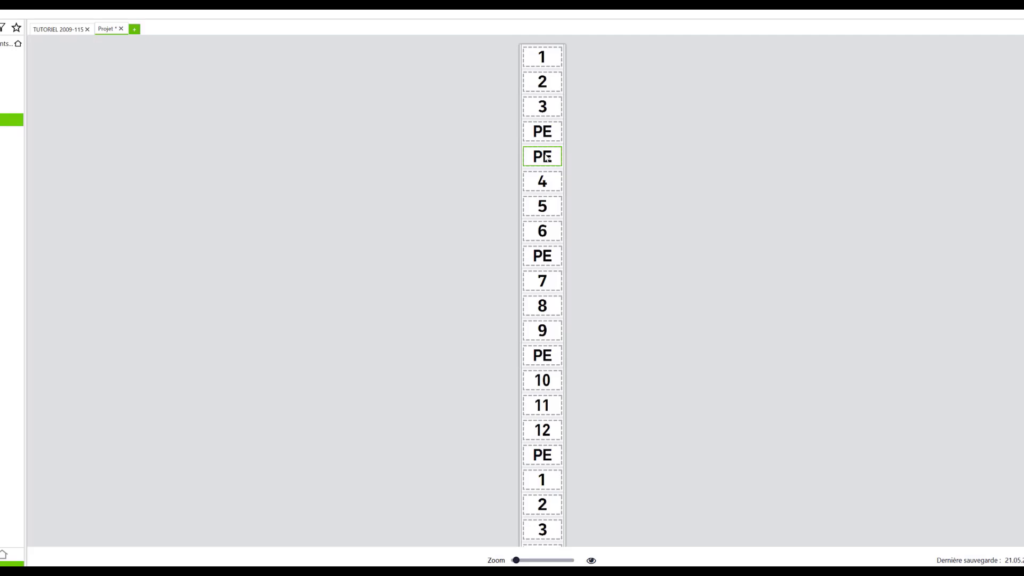
text(TEST 10)
click(472, 159)
Try a character width of 1 on the TEST 10 marker and return it to automatic fitting.
click(544, 157)
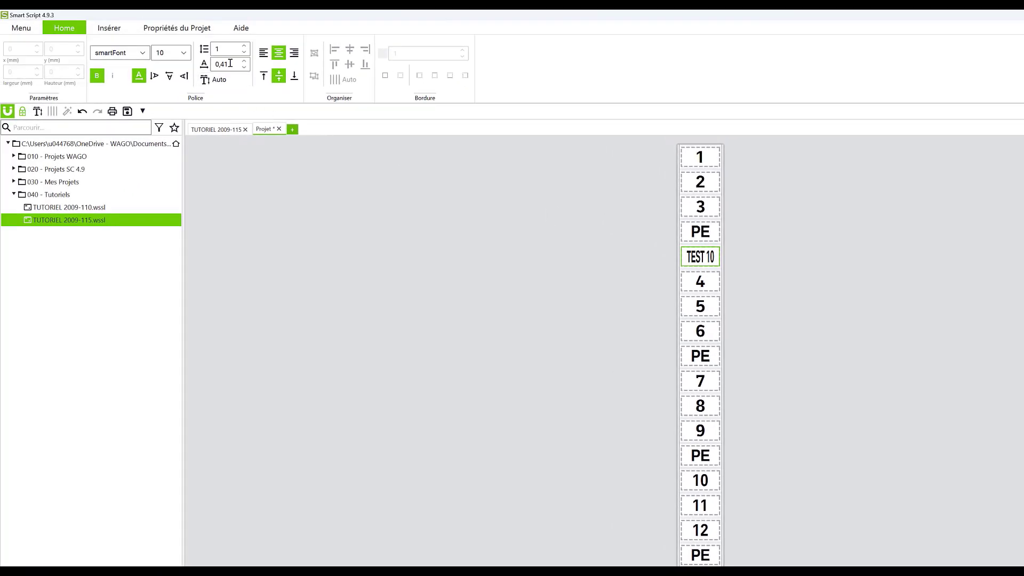
double_click(230, 63)
text(1)
click(220, 80)
double_click(228, 64)
click(701, 235)
double_click(230, 64)
click(489, 205)
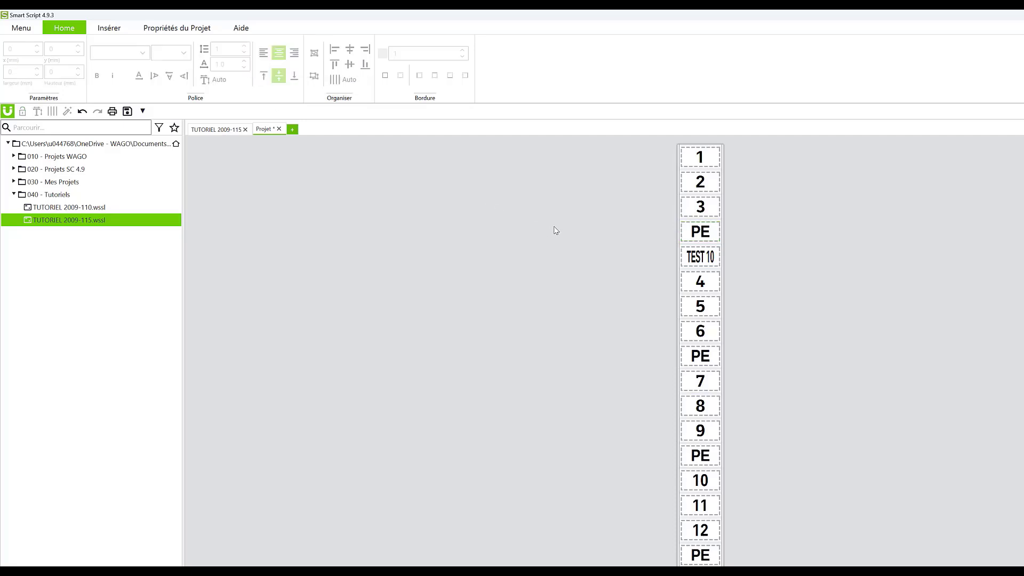
Set the character width of all markers to 1 and delete the TEST 10 marker.
key(ctrl+a)
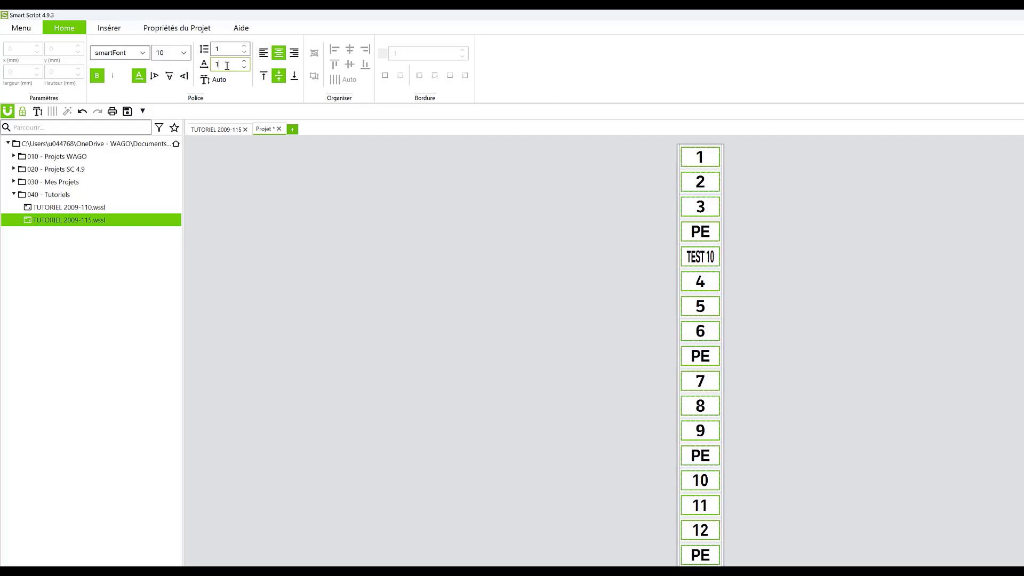
click(244, 61)
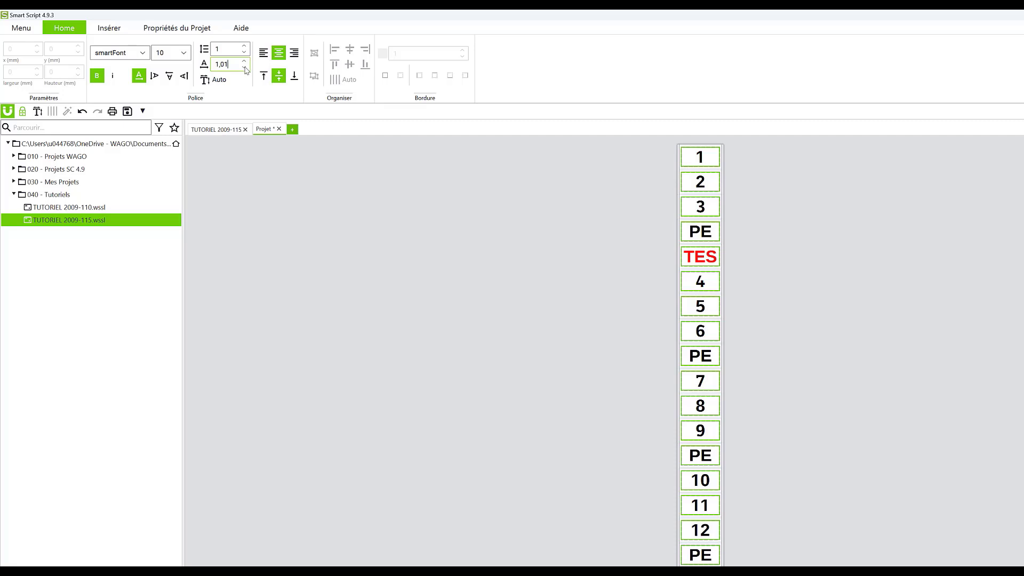
click(245, 66)
click(607, 303)
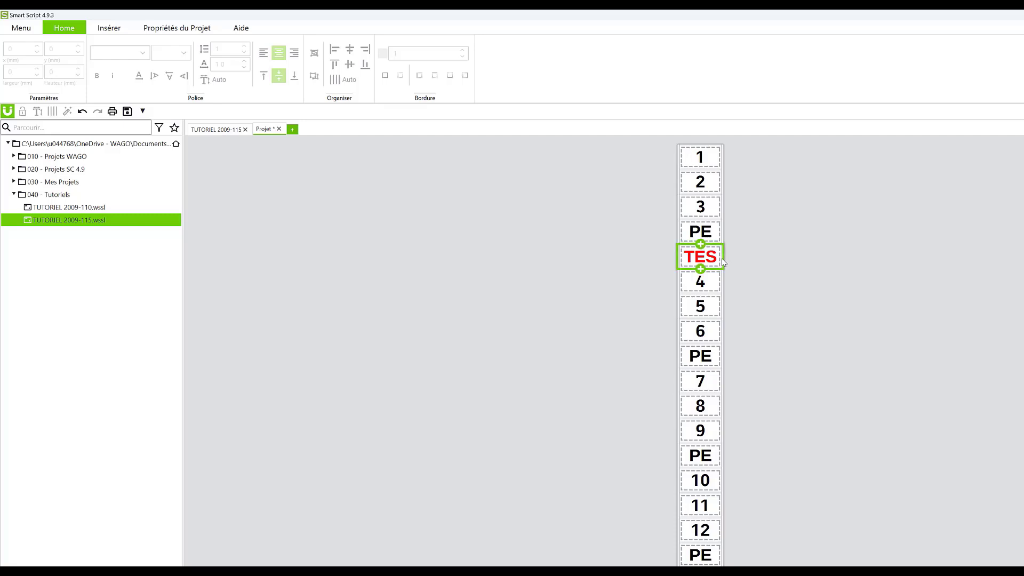
key(Delete)
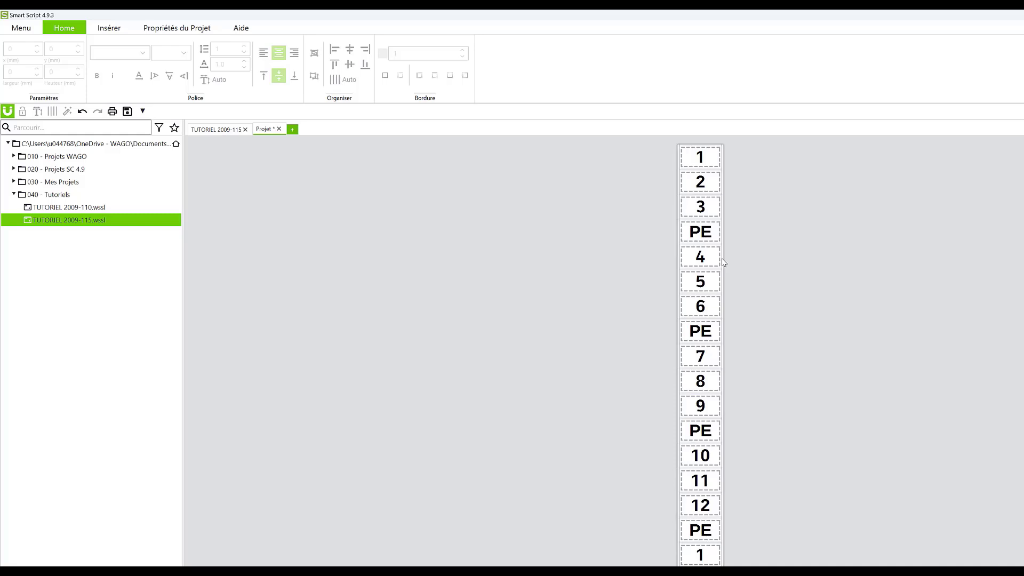
Replace the text of all PE markers along the strip, including the last one, with the earth symbol.
scroll(741, 274, down, 3)
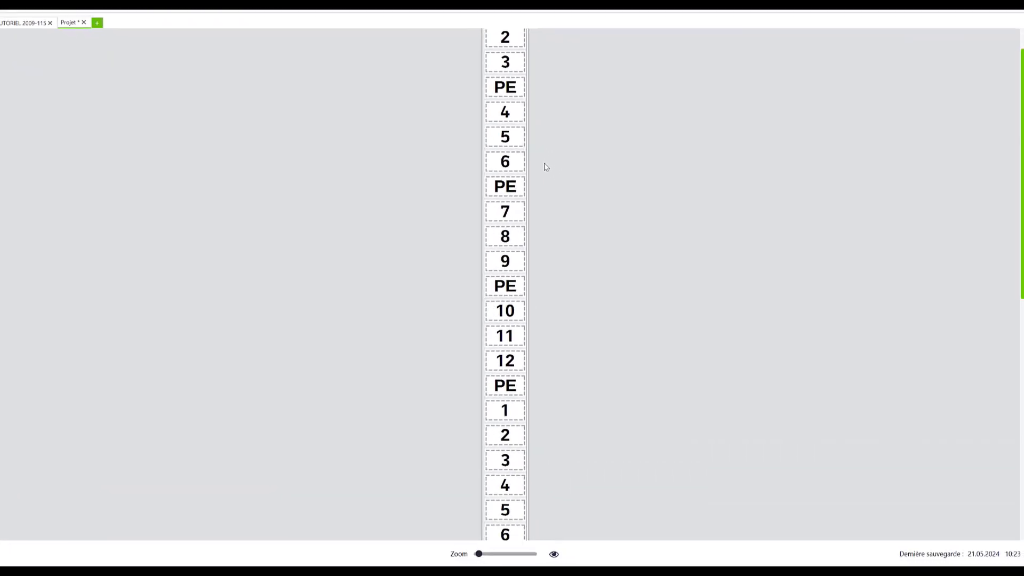
scroll(544, 166, down, 8)
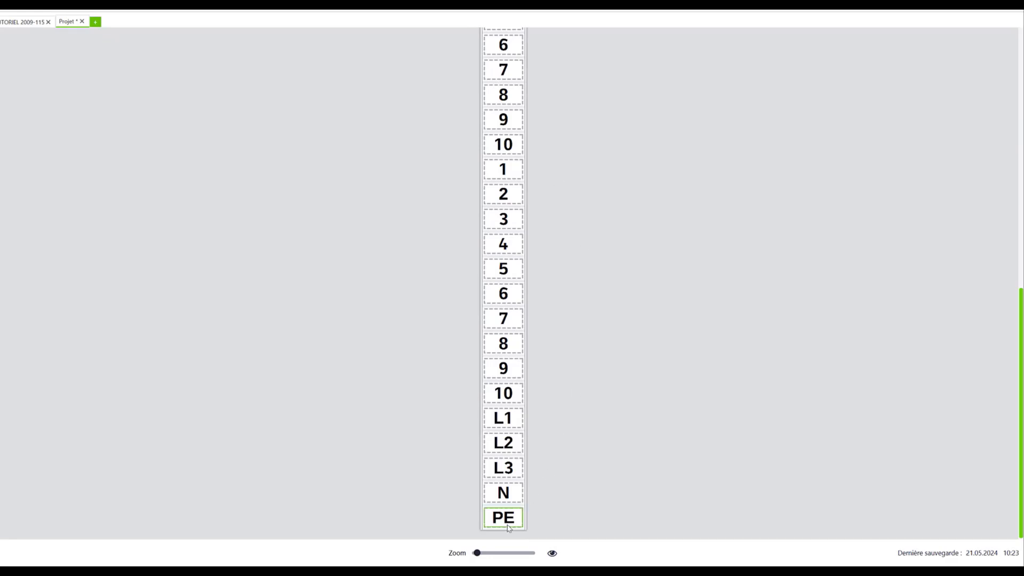
scroll(616, 360, up, 4)
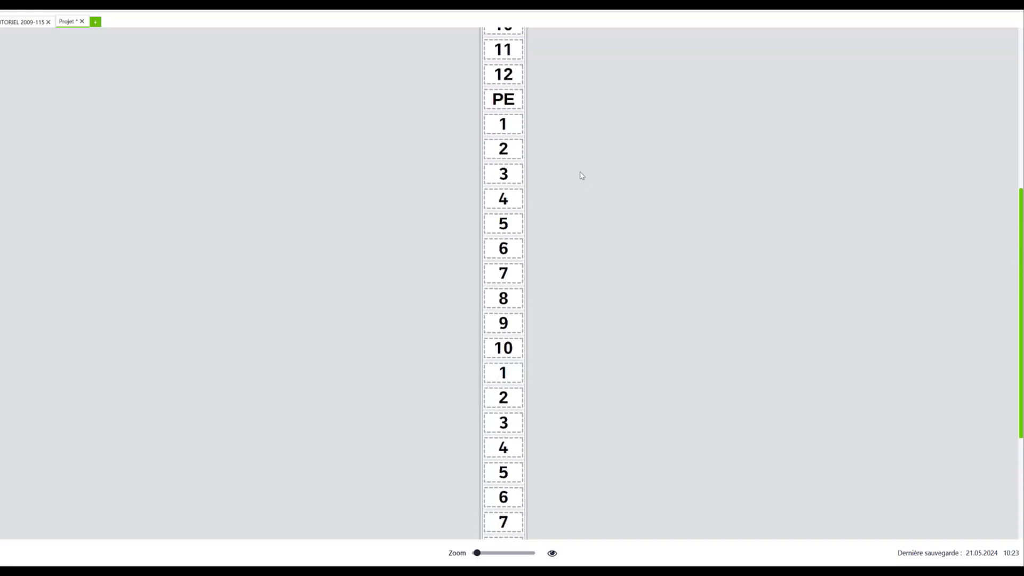
click(510, 98)
scroll(566, 165, up, 4)
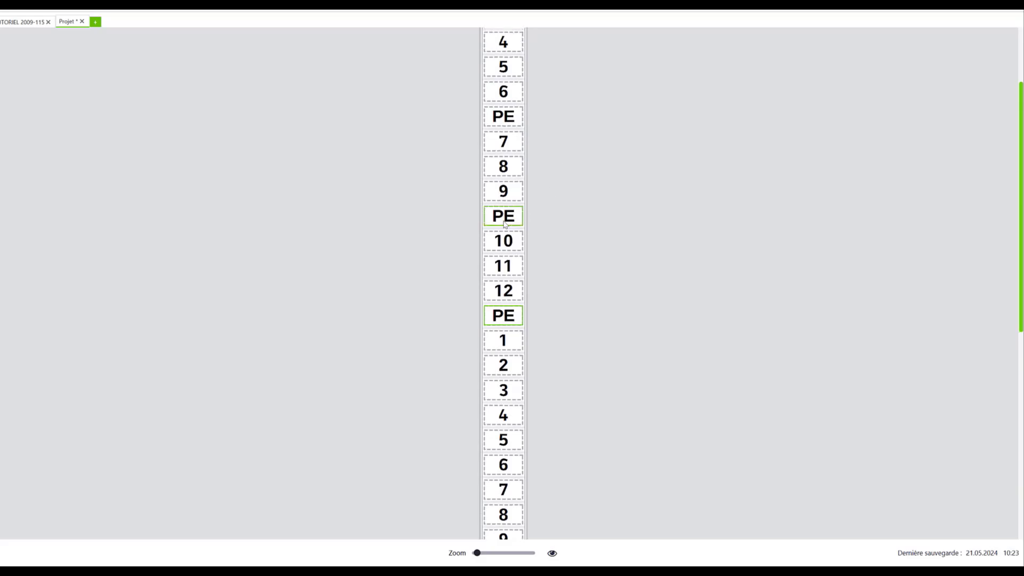
click(508, 118)
scroll(581, 180, up, 2)
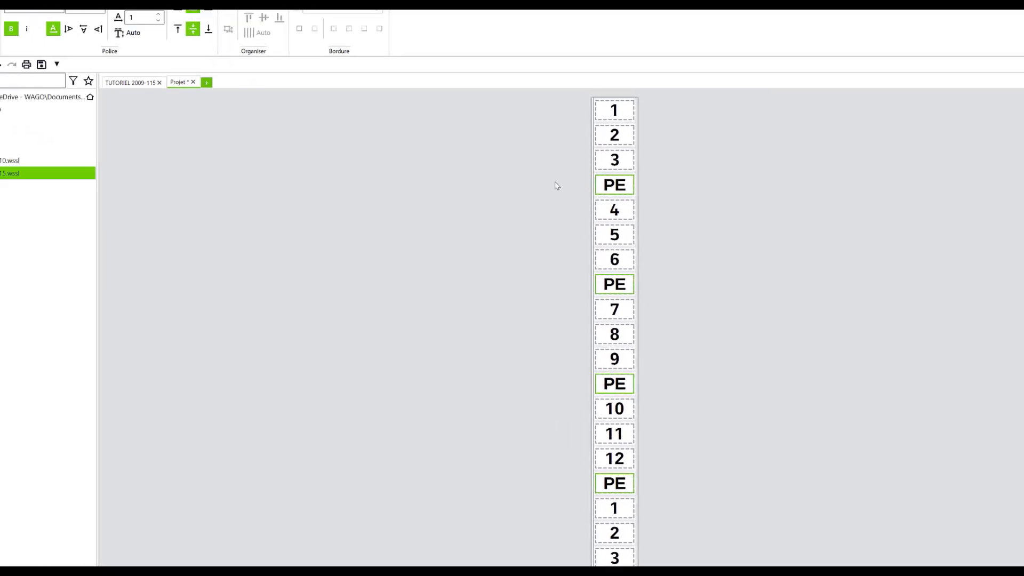
click(105, 29)
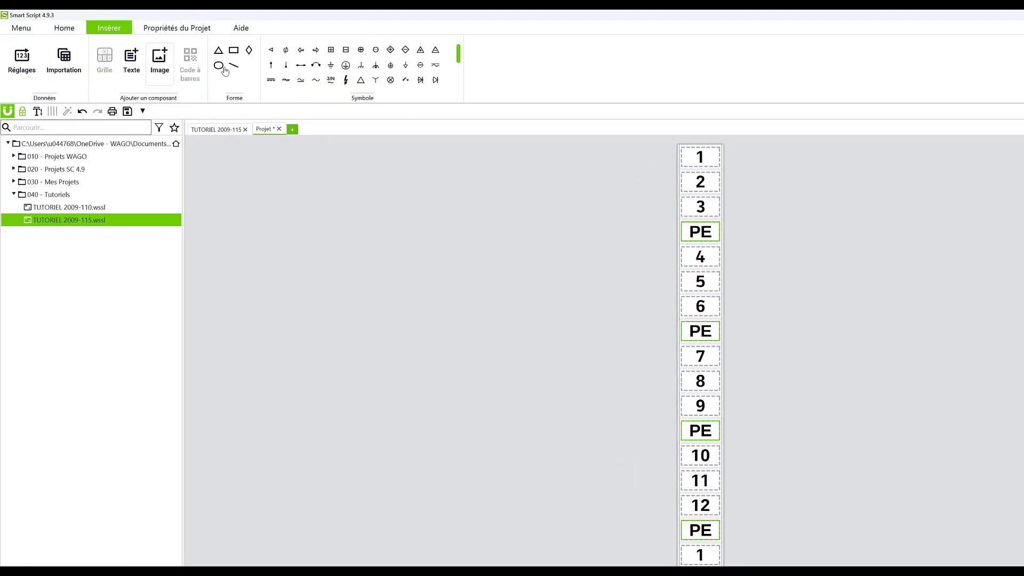
click(332, 66)
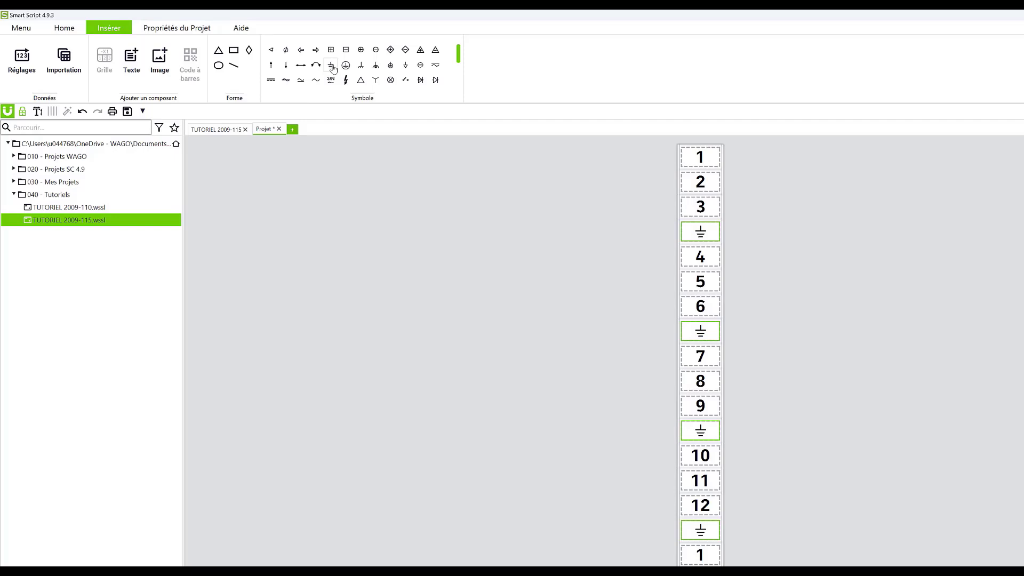
click(882, 275)
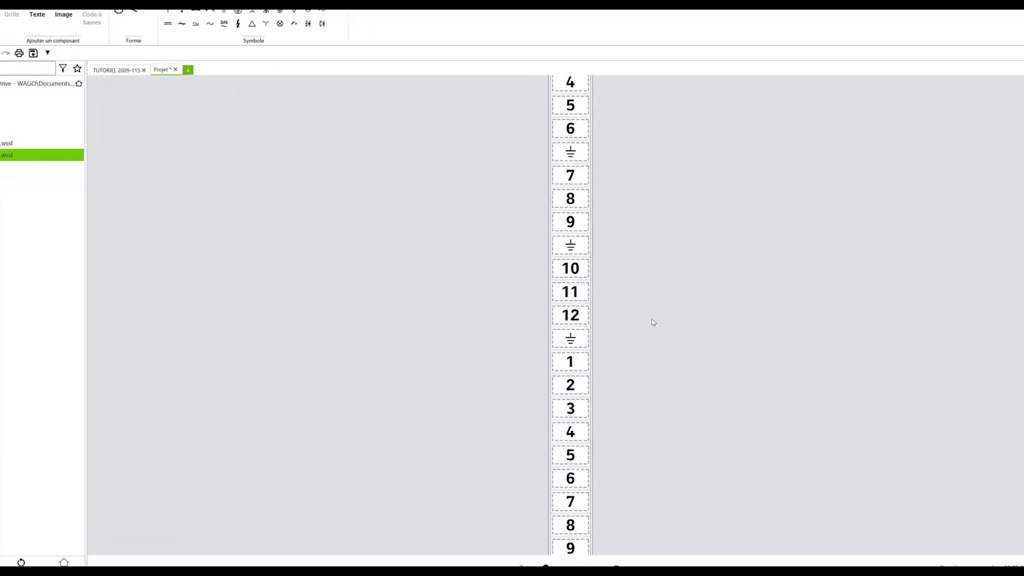
Insert 7 additional markers directly below marker 12.
click(592, 316)
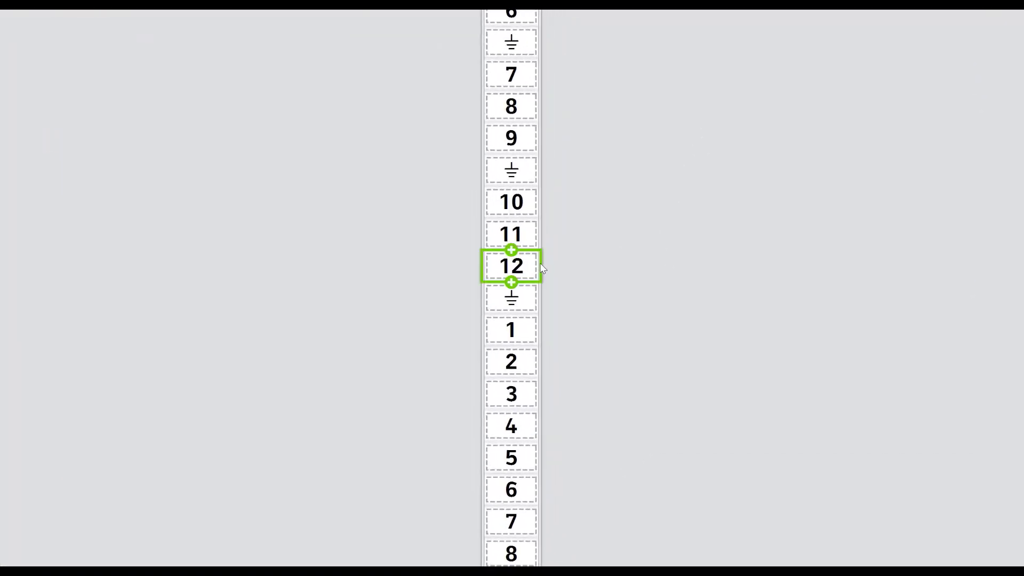
click(511, 282)
click(460, 271)
drag(434, 274, 402, 273)
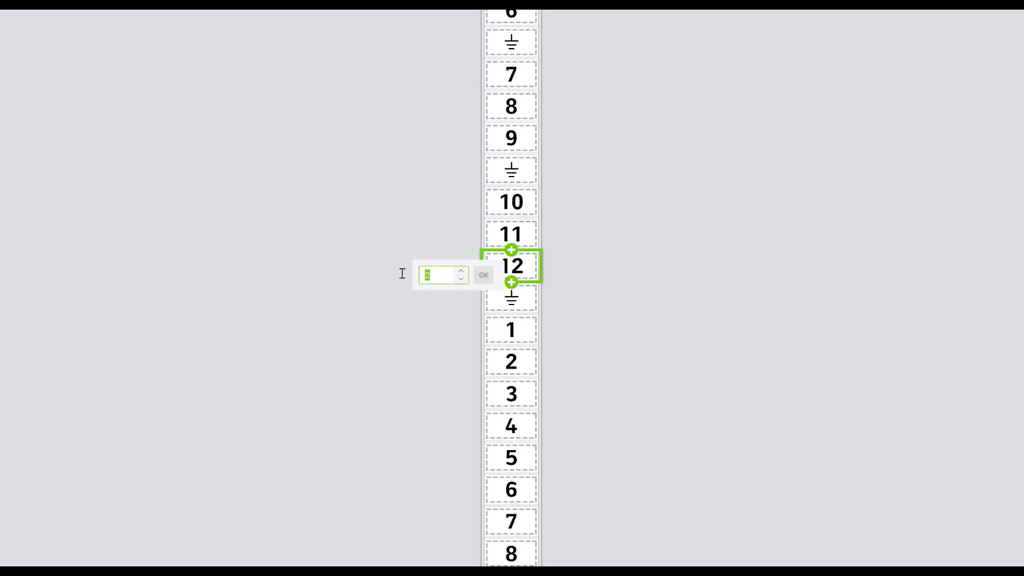
text(7)
click(484, 276)
scroll(633, 280, down, 1)
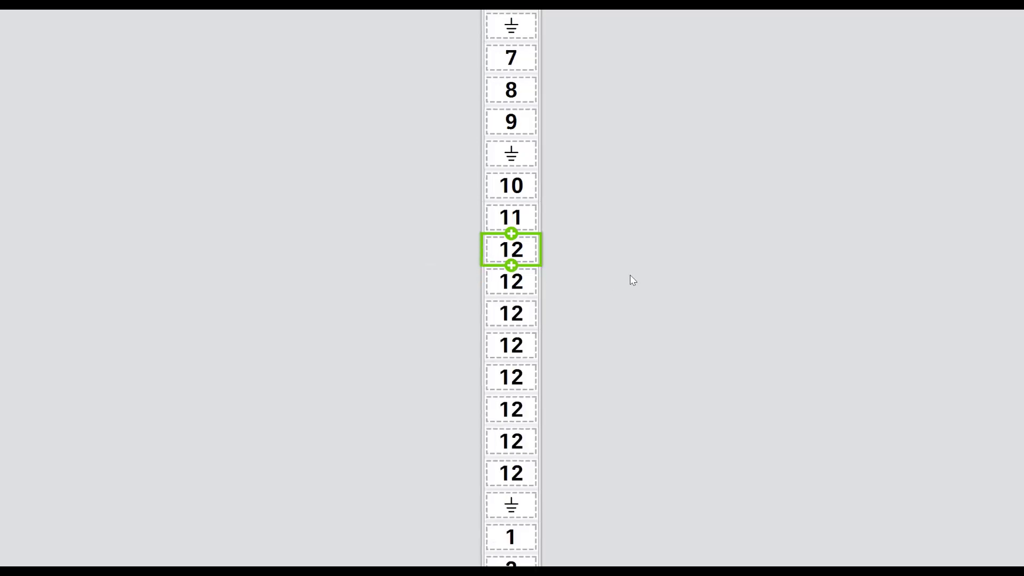
Renumber the seven added markers below marker 12 as 14, 18, 22, 25, 35, 45 and 84.
click(496, 287)
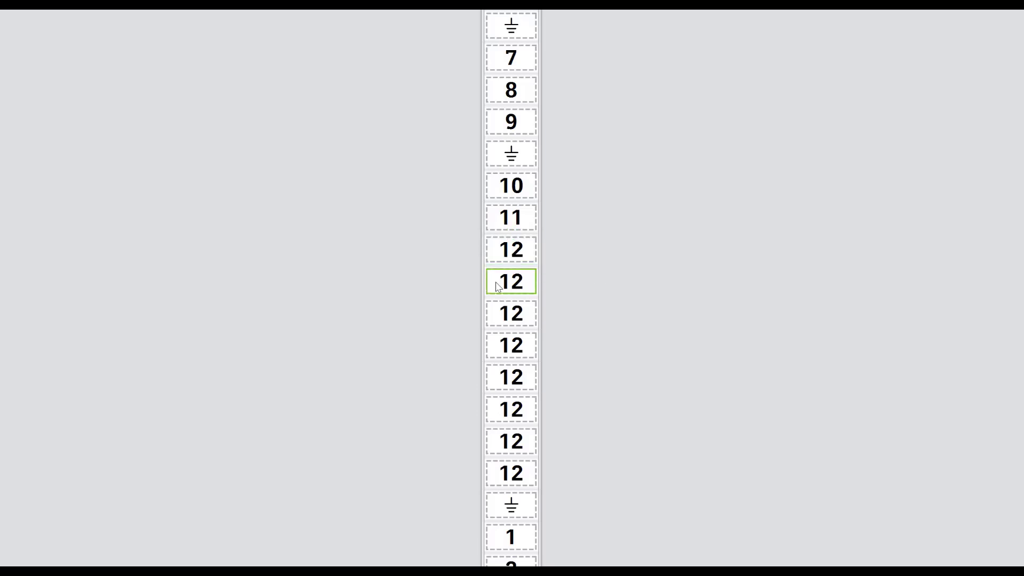
text(14)
key(Return)
text(18)
key(Return)
text(22)
key(Return)
text(25)
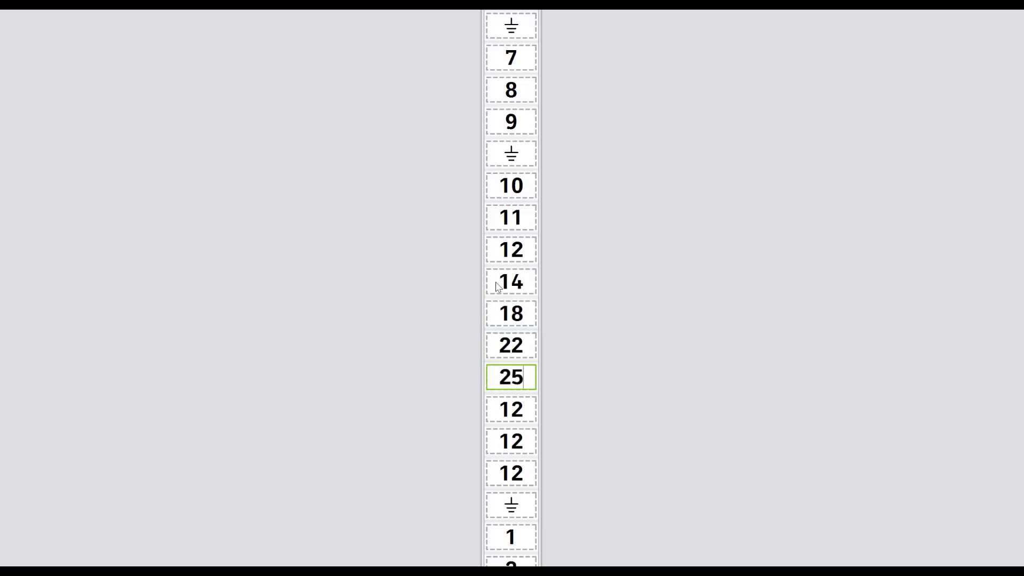
key(Return)
text(35)
key(Return)
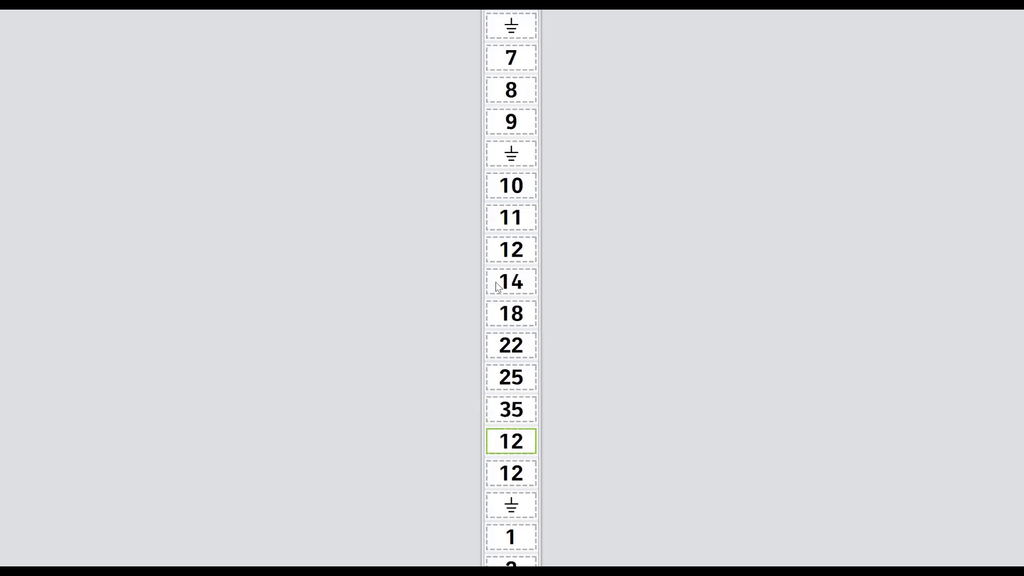
text(45)
key(Return)
text(84)
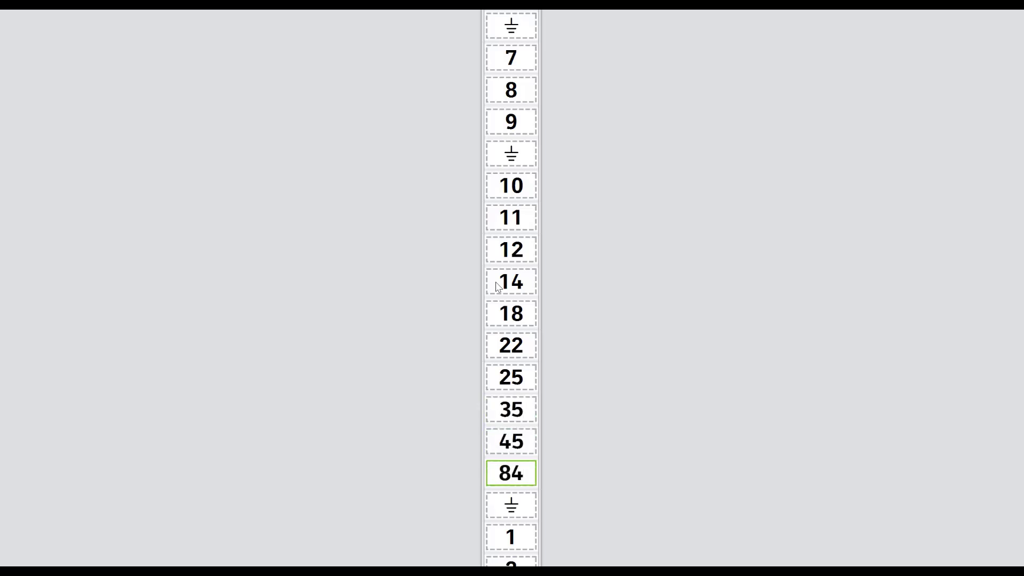
click(616, 314)
Delete the seven consecutive markers from 14 through 84.
click(540, 279)
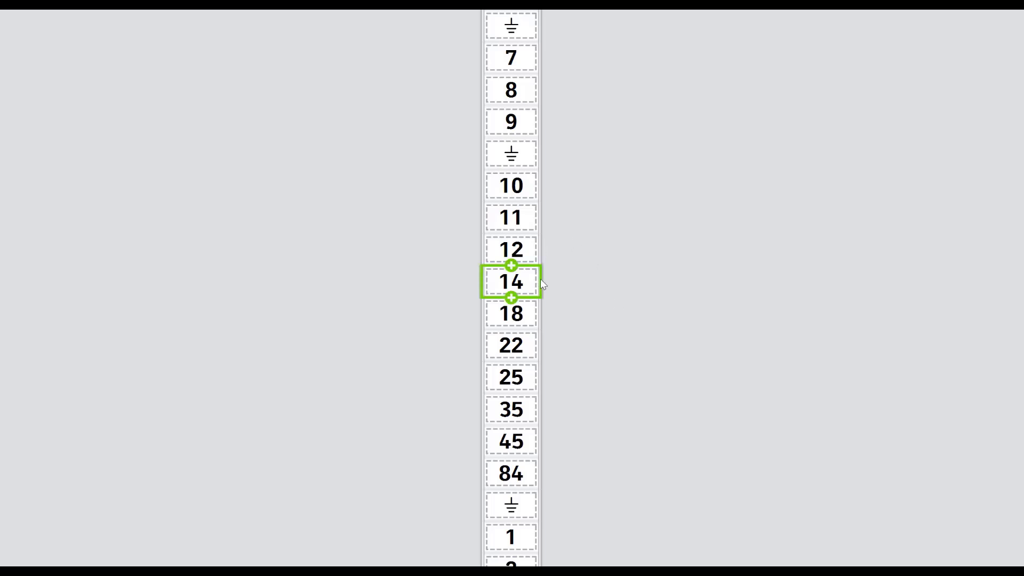
shift+click(541, 475)
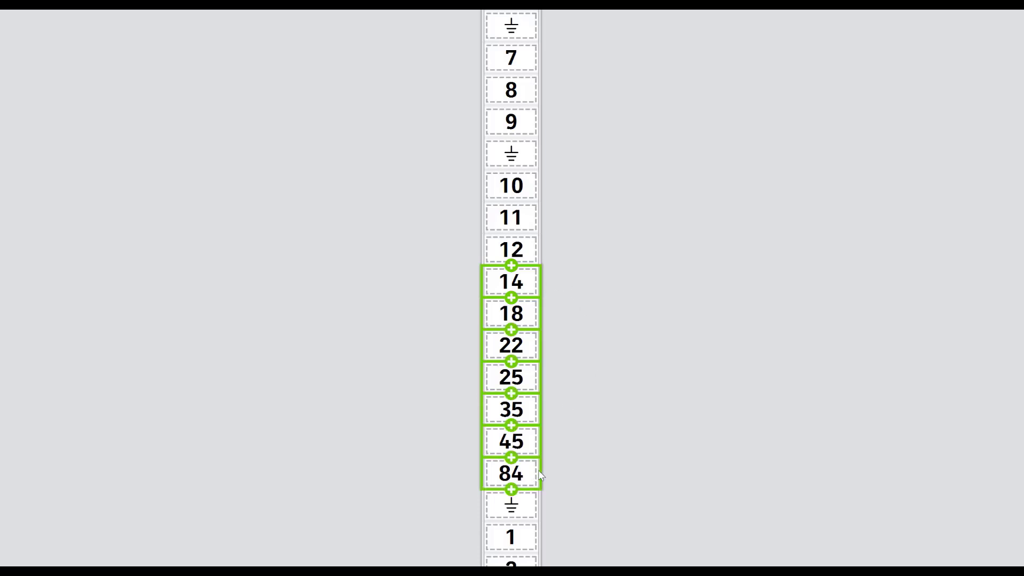
key(Delete)
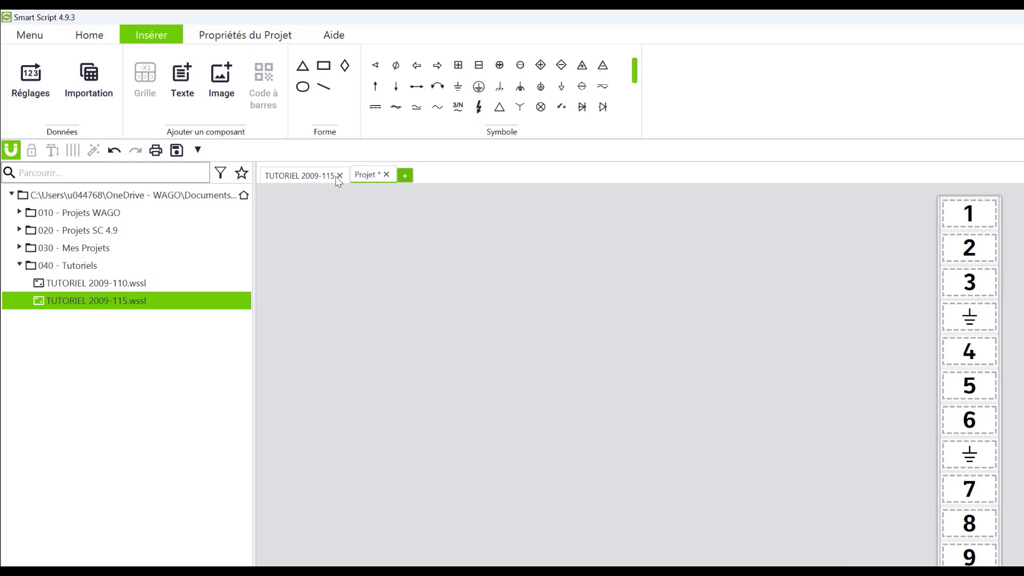
Compare the TUTORIEL 2009-115 strip with the unsaved project, and close the unsaved project without saving it.
click(306, 177)
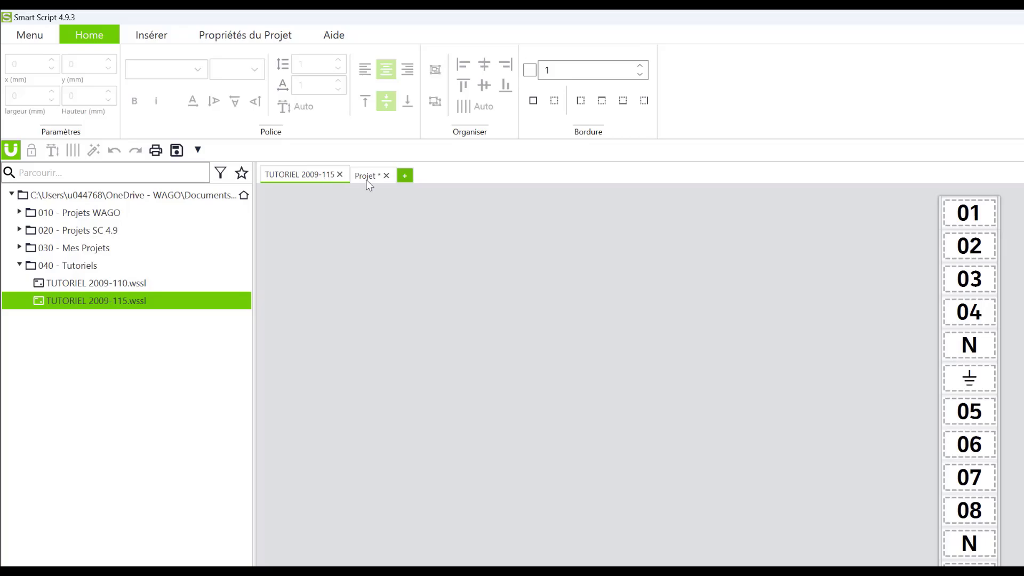
click(367, 181)
click(309, 177)
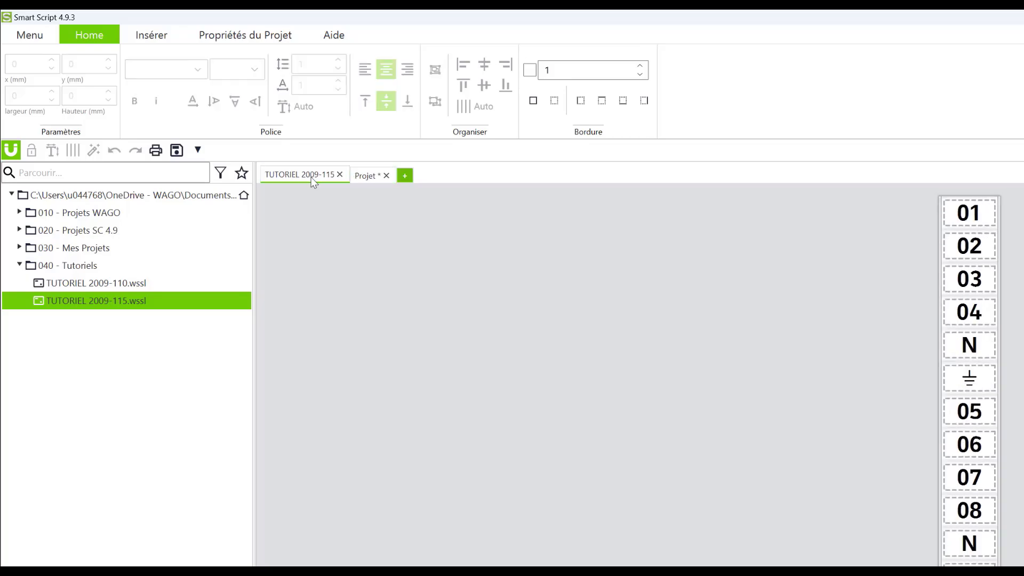
click(366, 177)
click(386, 175)
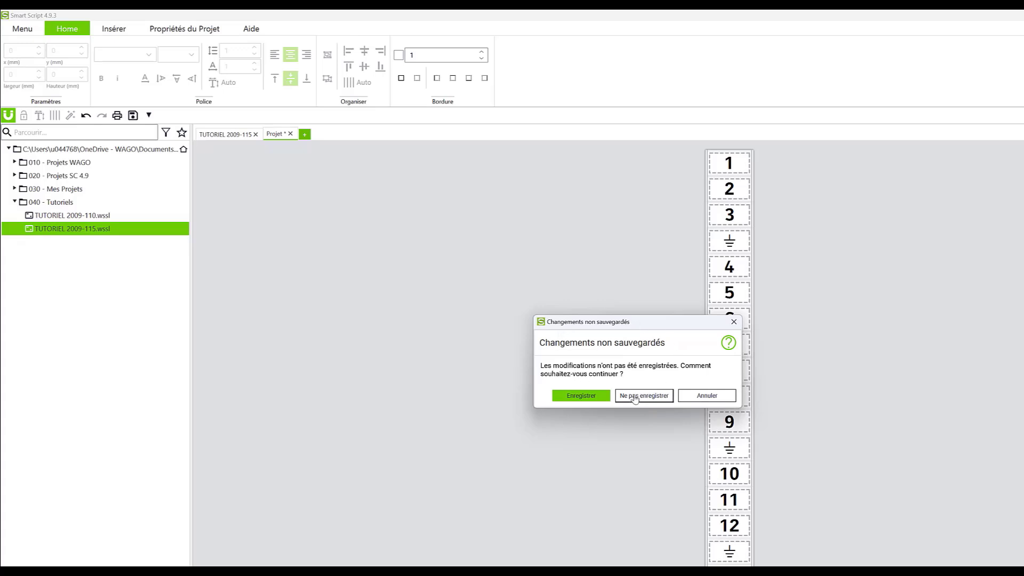
click(634, 397)
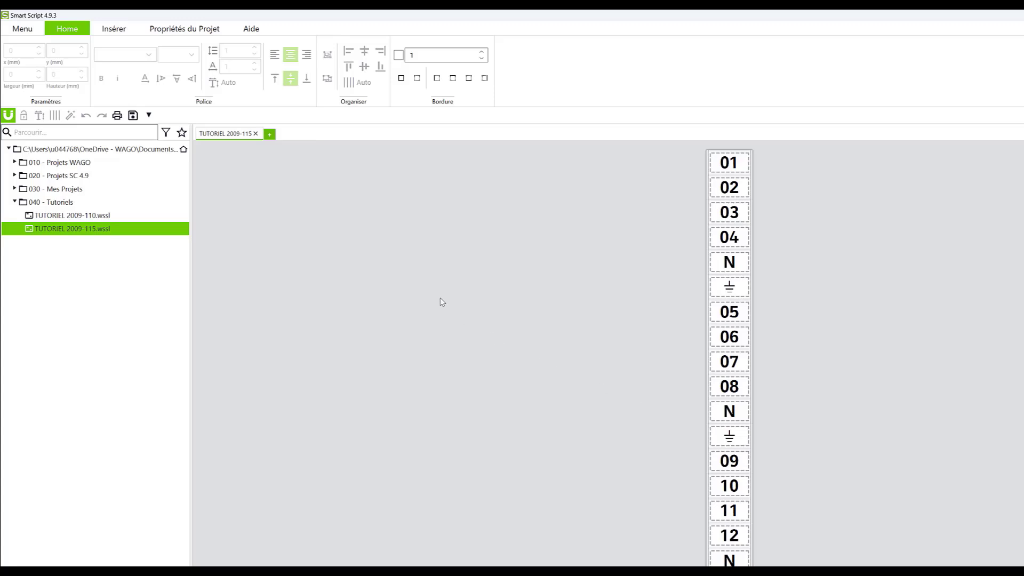
View the software's contact and product support information and close it.
click(246, 30)
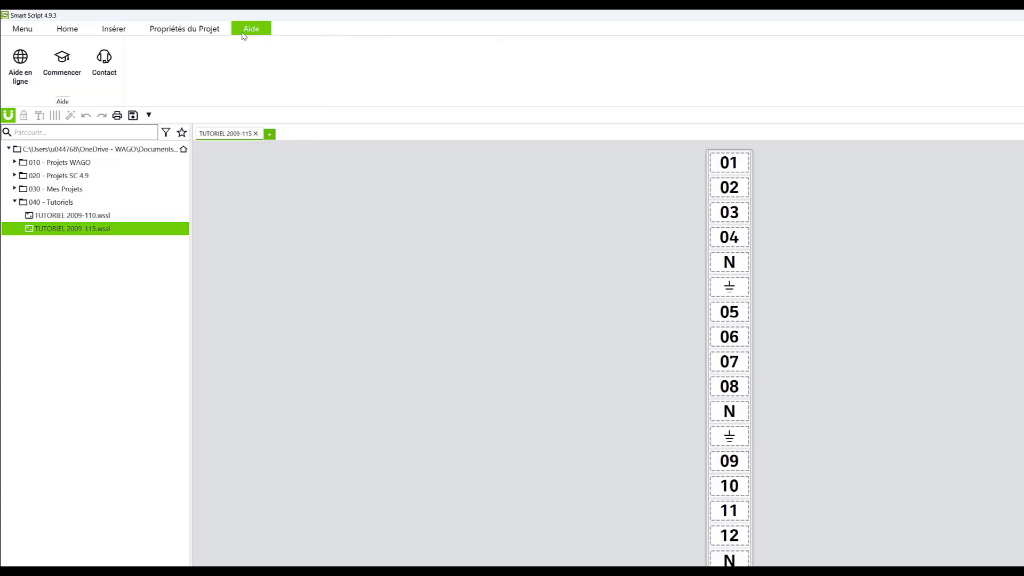
click(95, 72)
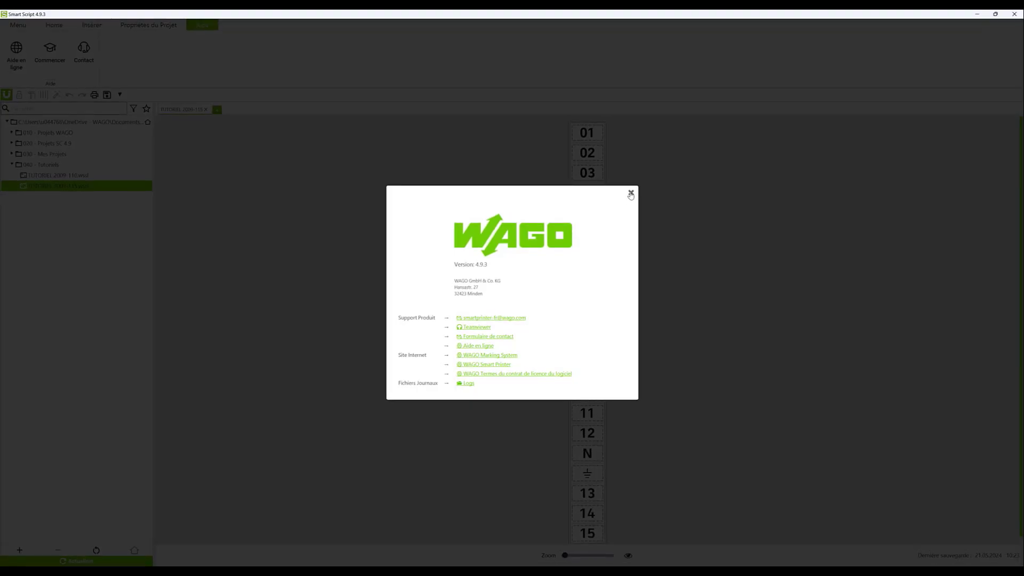
click(630, 193)
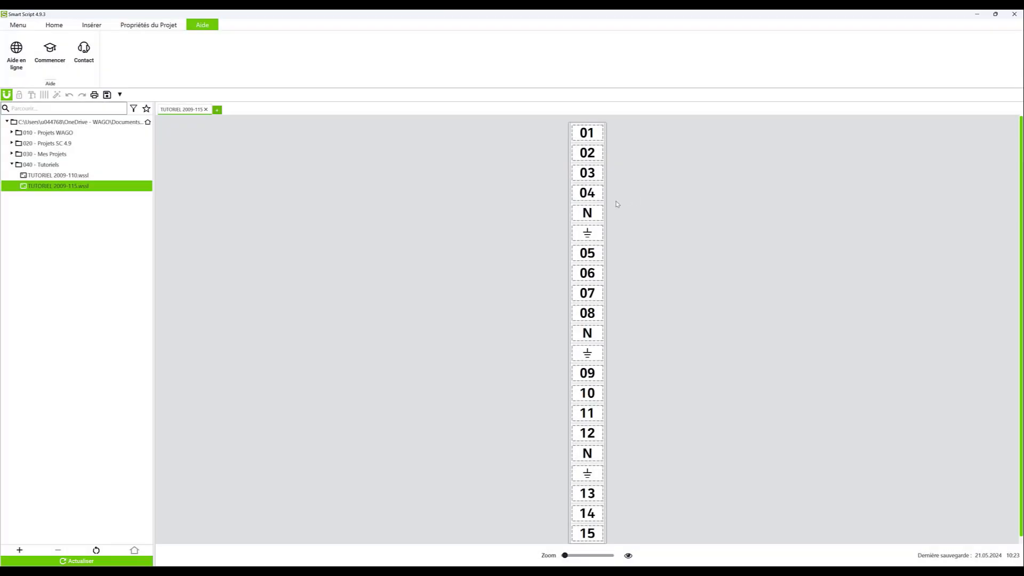